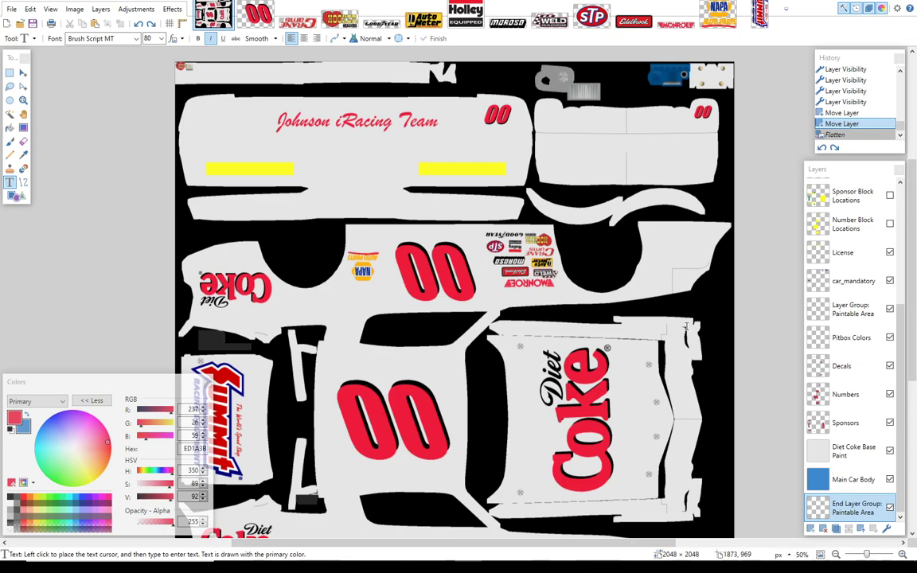
Step: Select the Base Paint layer and briefly show it to inspect its contents before hiding it again
scroll(903, 239, up, 3)
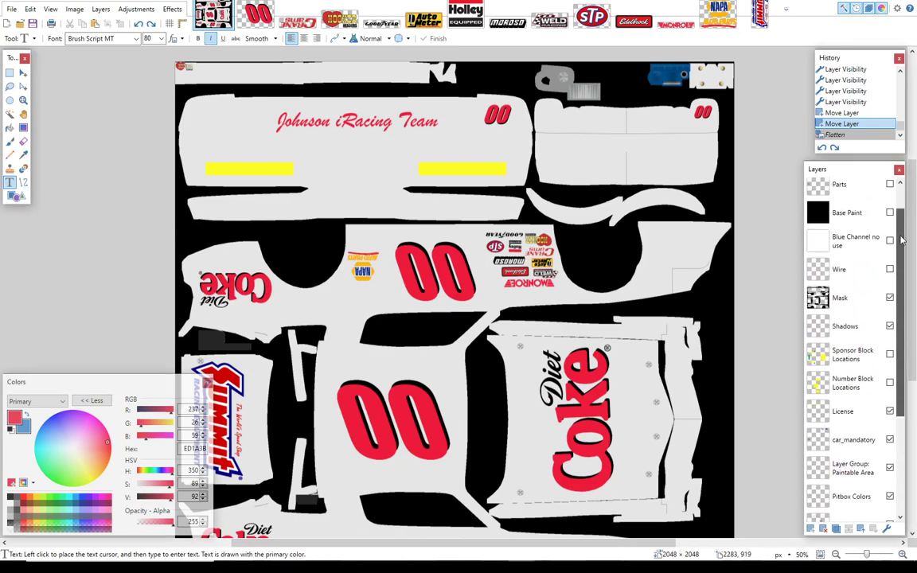
scroll(902, 239, up, 2)
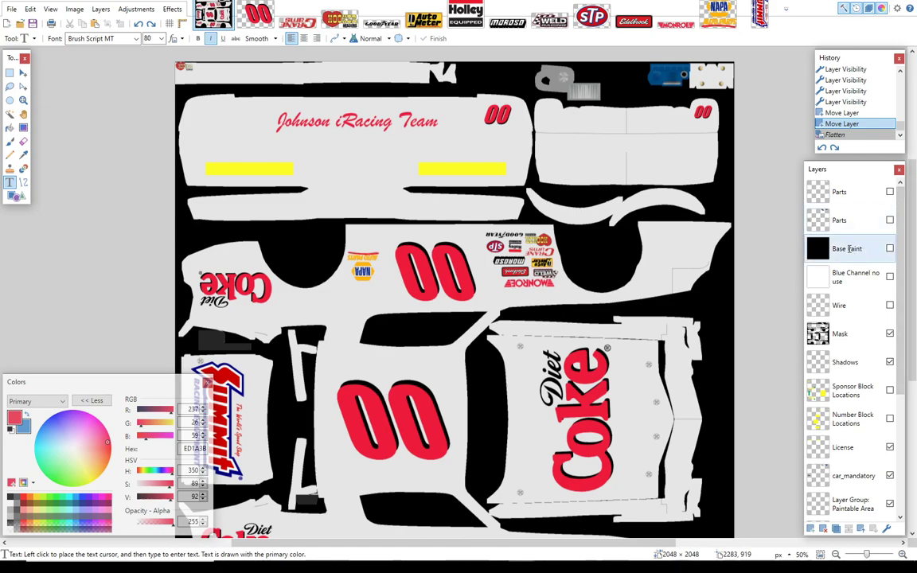
click(849, 248)
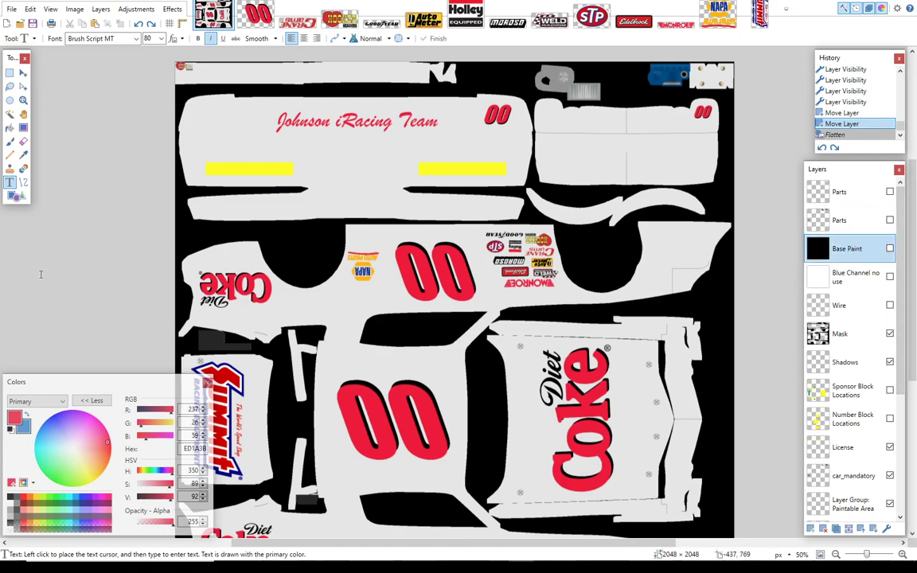
click(890, 249)
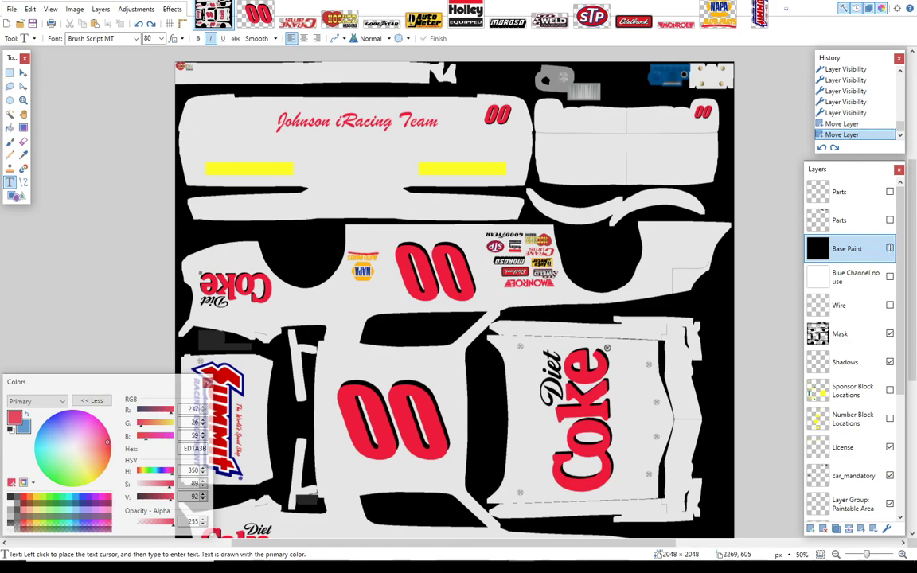
click(891, 249)
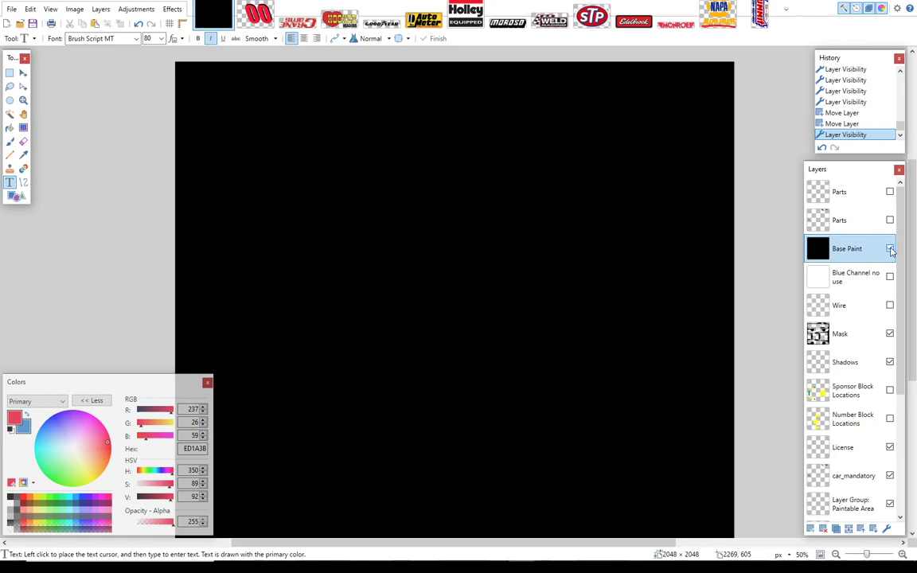
click(891, 249)
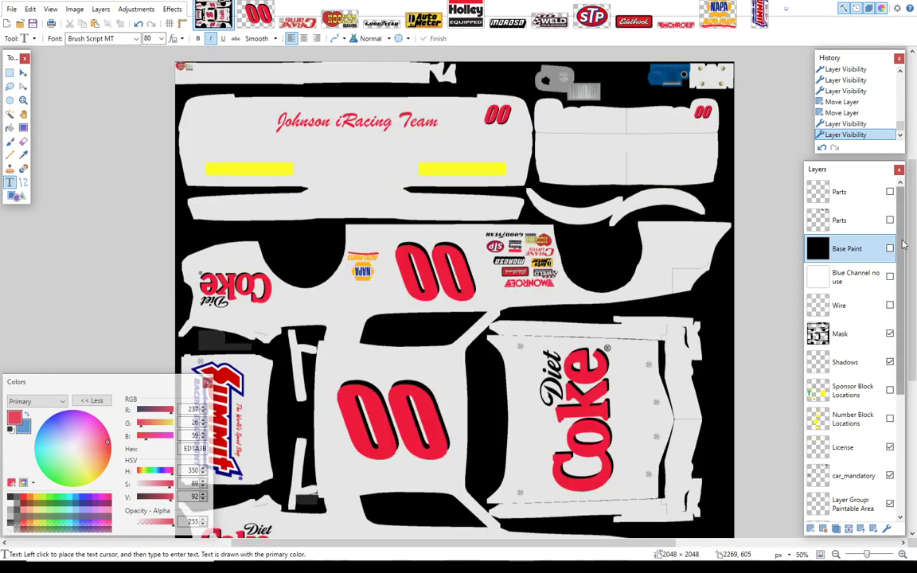
Step: Make the Numbers layer active and hide the Decals and Sponsors layers
drag(901, 244, 916, 340)
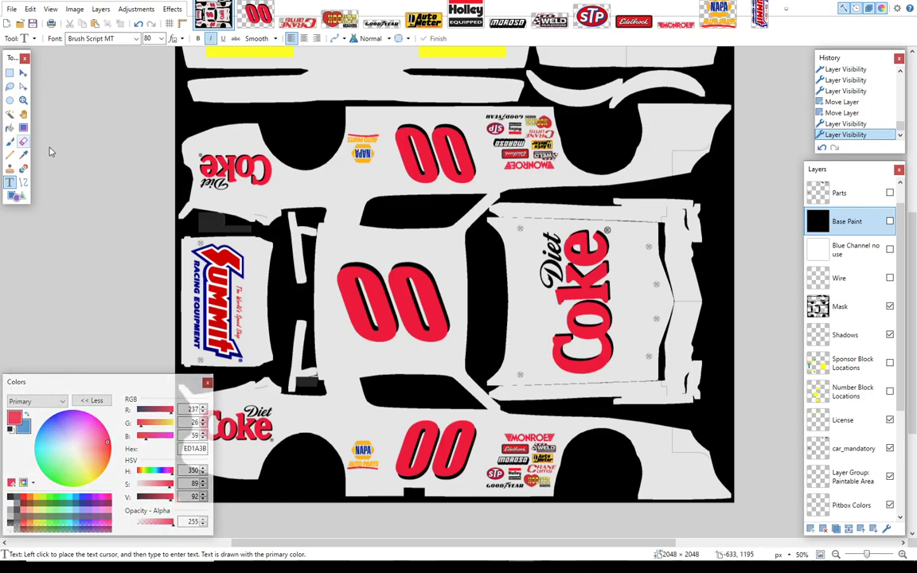
drag(901, 293, 914, 364)
click(851, 446)
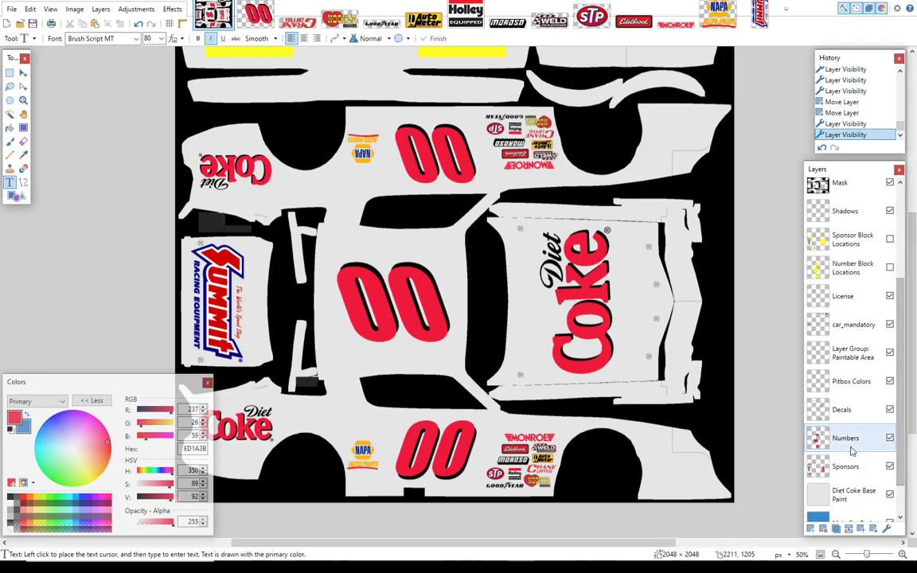
click(890, 410)
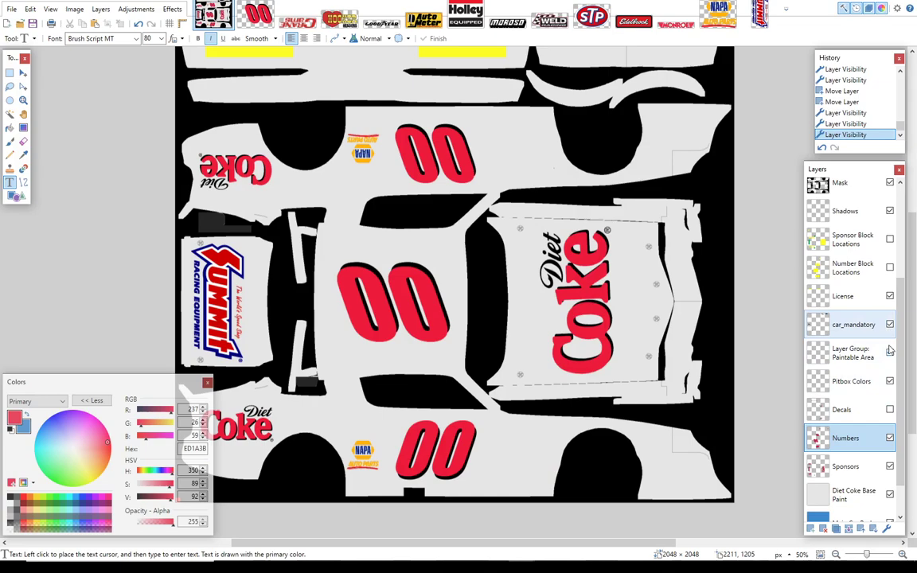
click(891, 467)
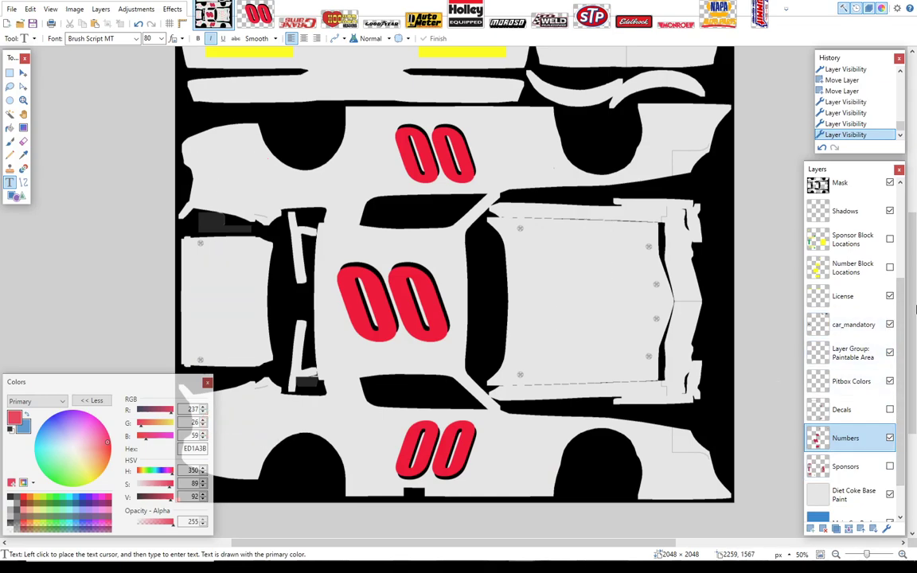
Step: Select the red fill of all the 00 numbers with the Magic Wand at 50% tolerance
drag(916, 315, 916, 284)
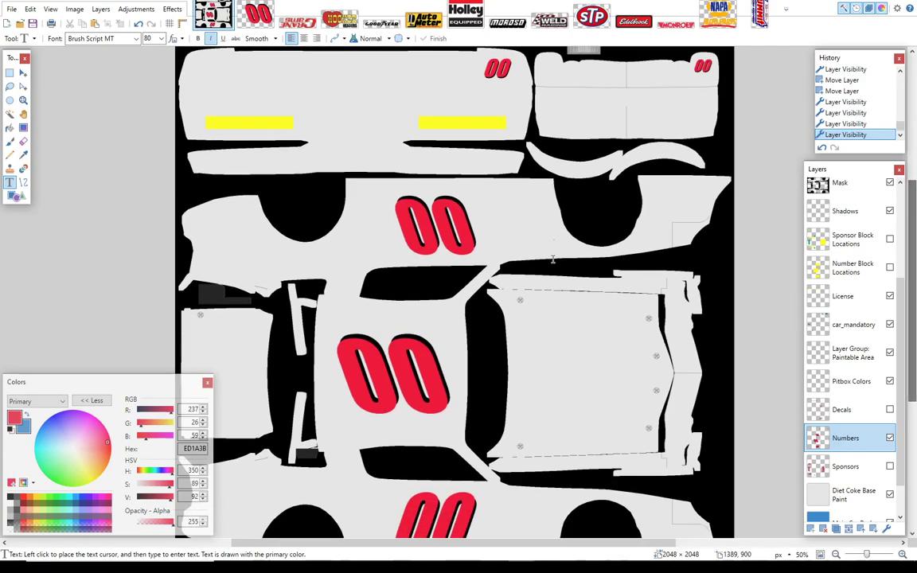
click(10, 115)
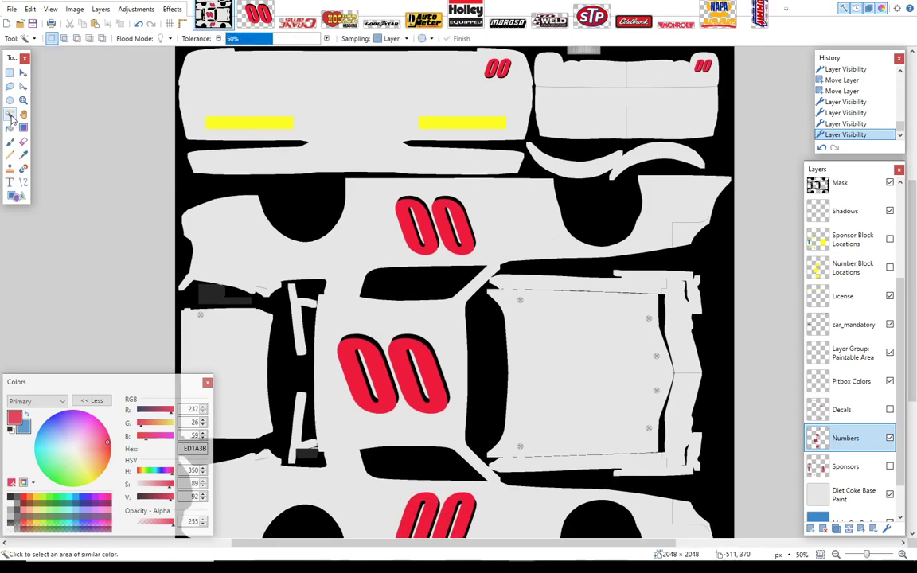
click(347, 365)
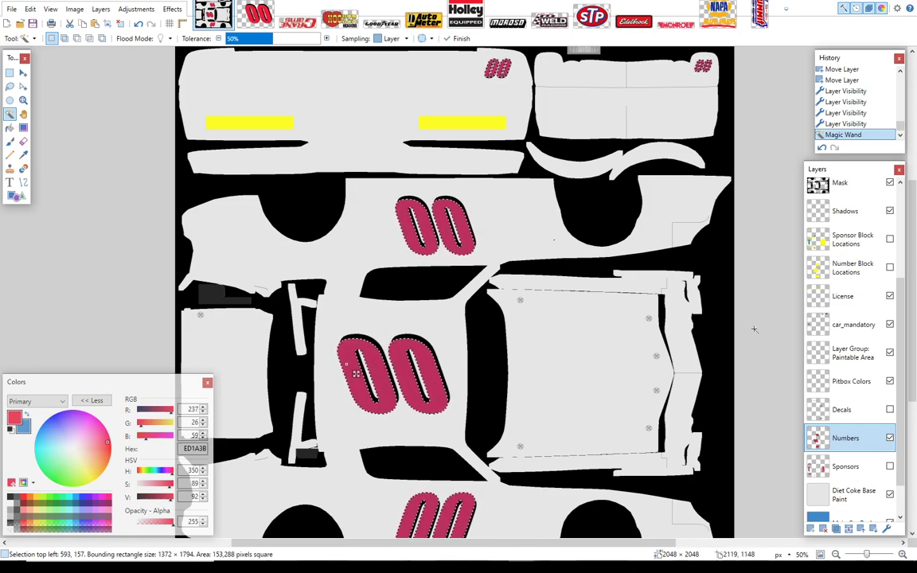
Step: Make the Base Paint layer active and visible while keeping the number selection
drag(902, 320, 902, 239)
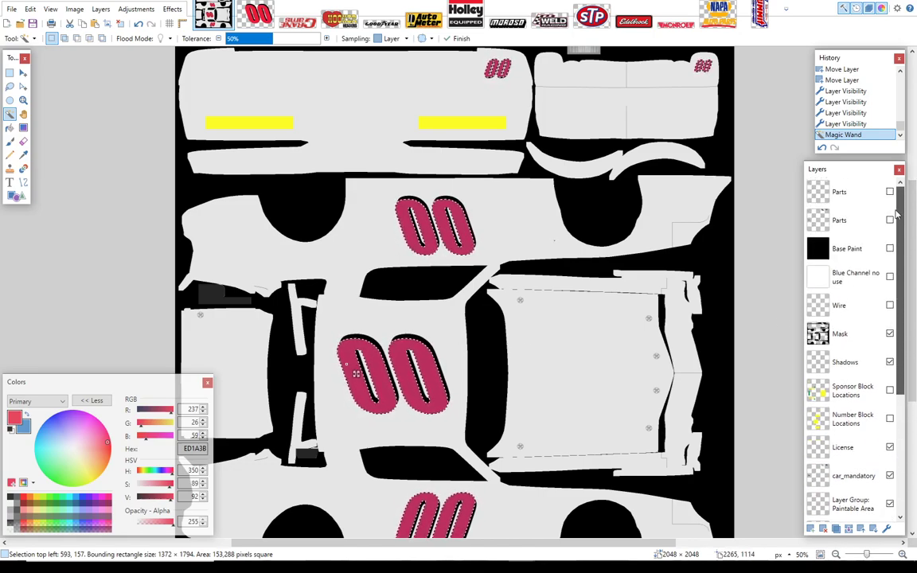
click(858, 251)
click(890, 249)
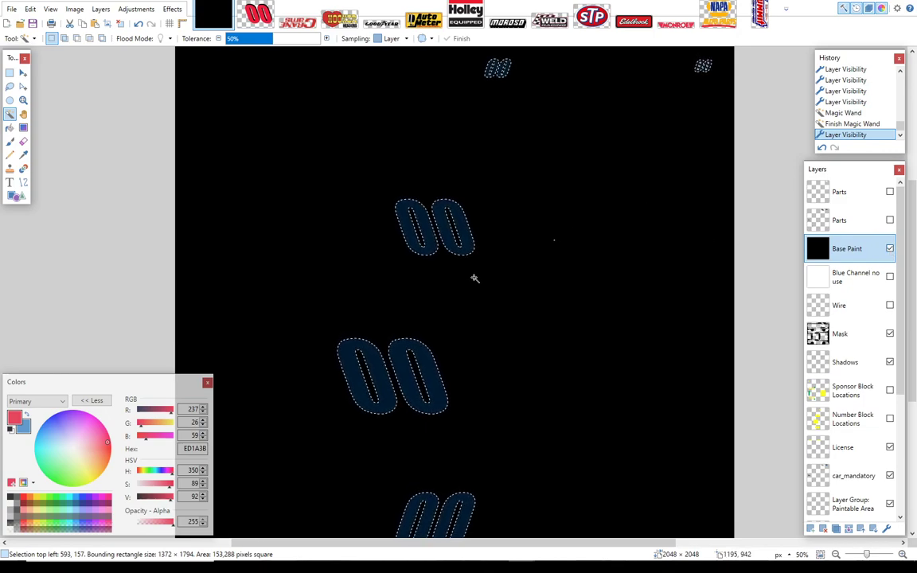
Step: Fill all the selected 00 number shapes on the Base Paint layer with pure green (00FF00) using the Paint Bucket
drag(173, 411, 180, 431)
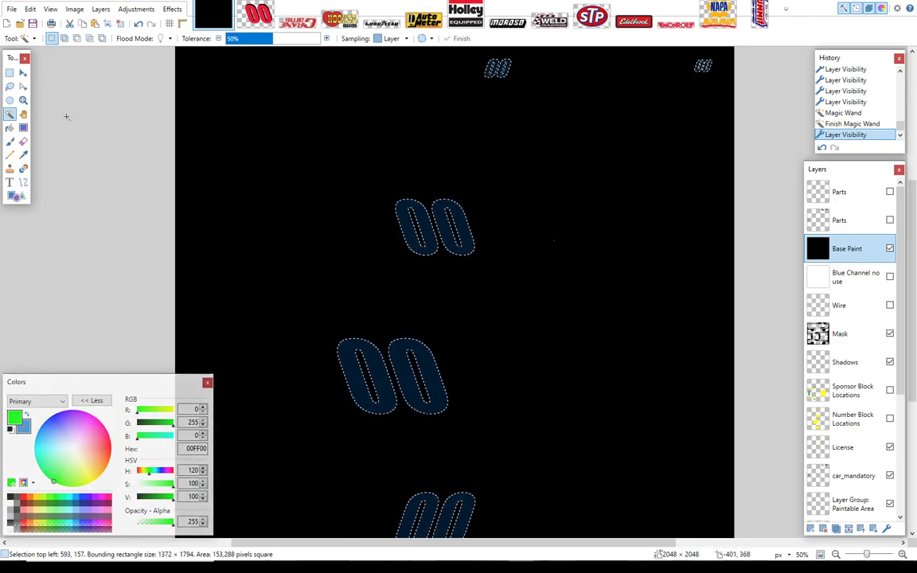
click(10, 129)
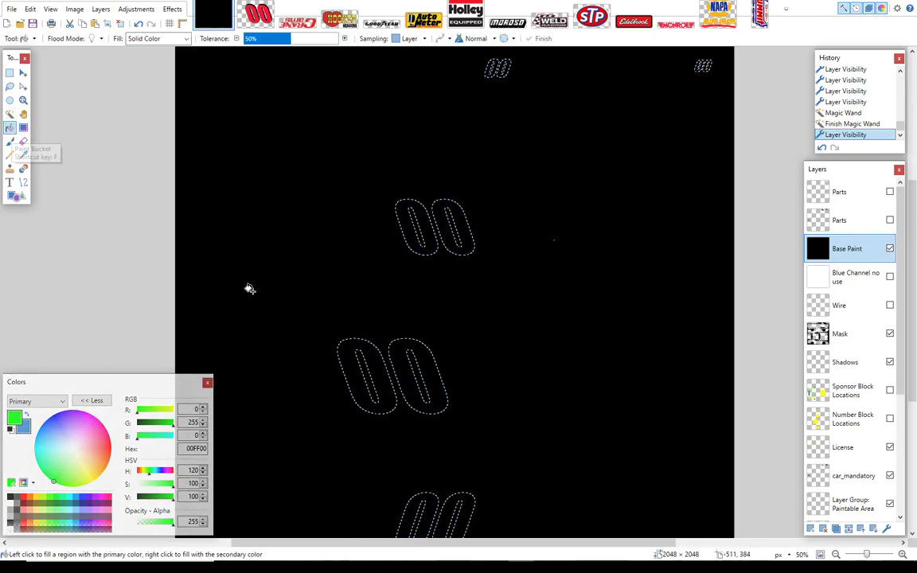
click(426, 500)
click(465, 499)
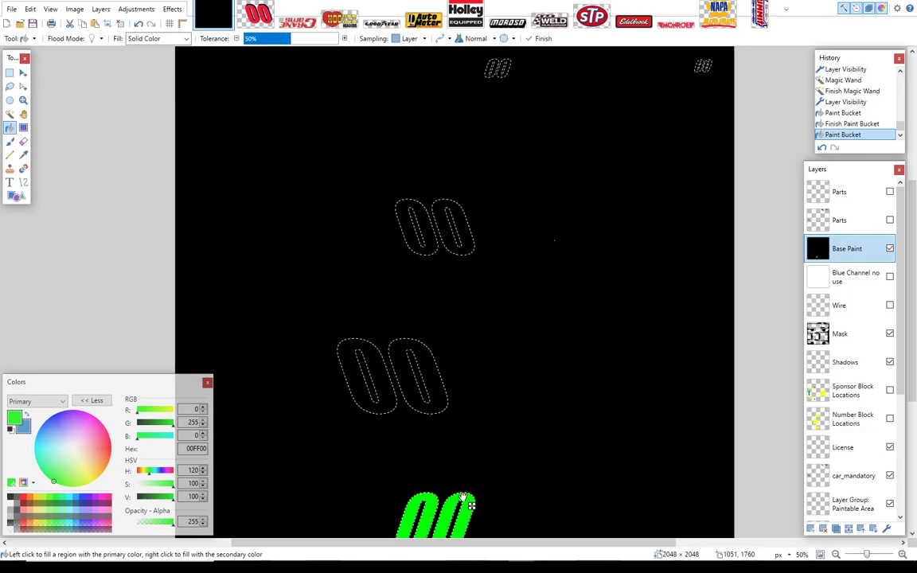
click(375, 351)
click(409, 362)
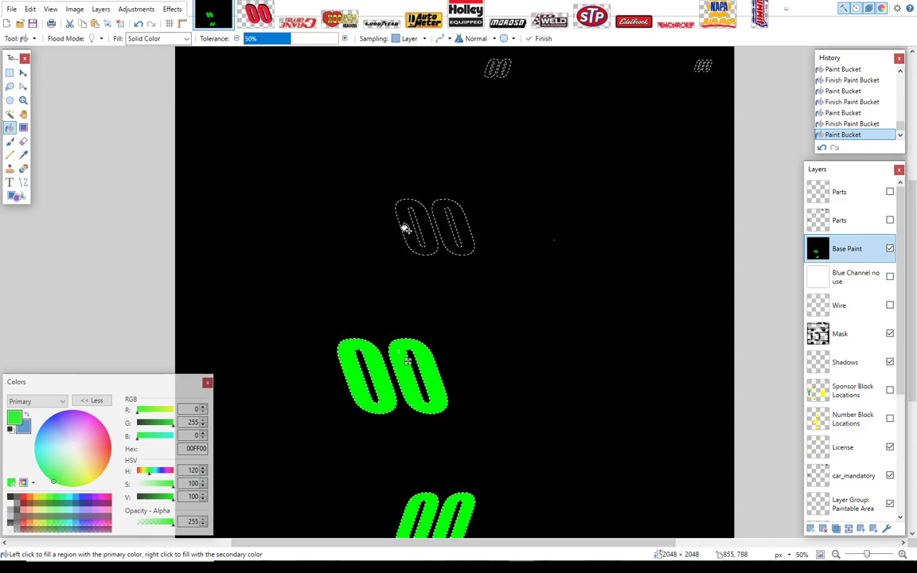
click(415, 224)
click(452, 232)
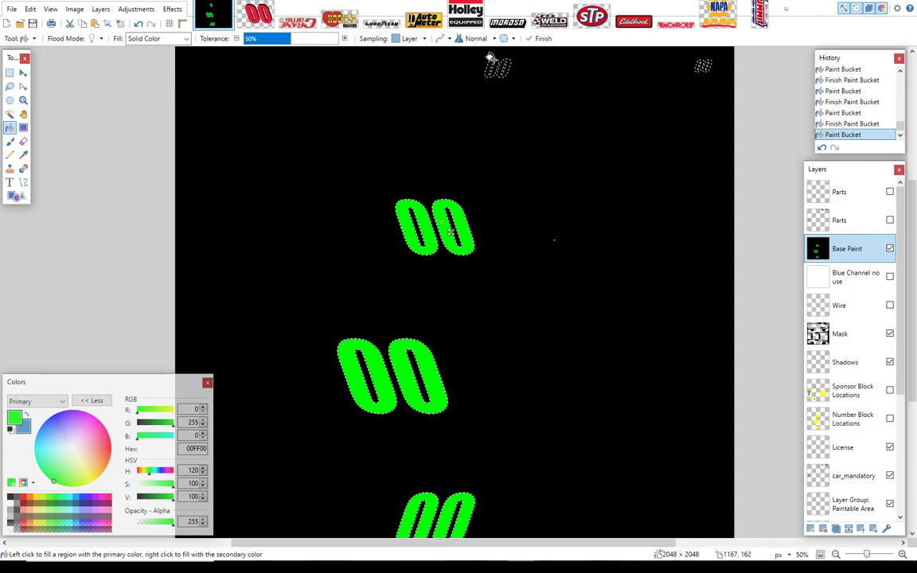
click(504, 68)
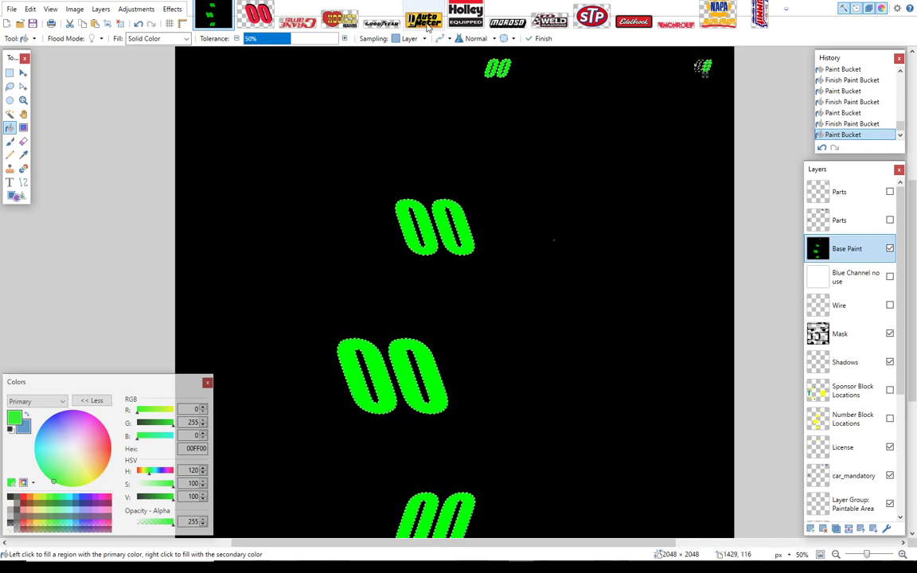
click(137, 25)
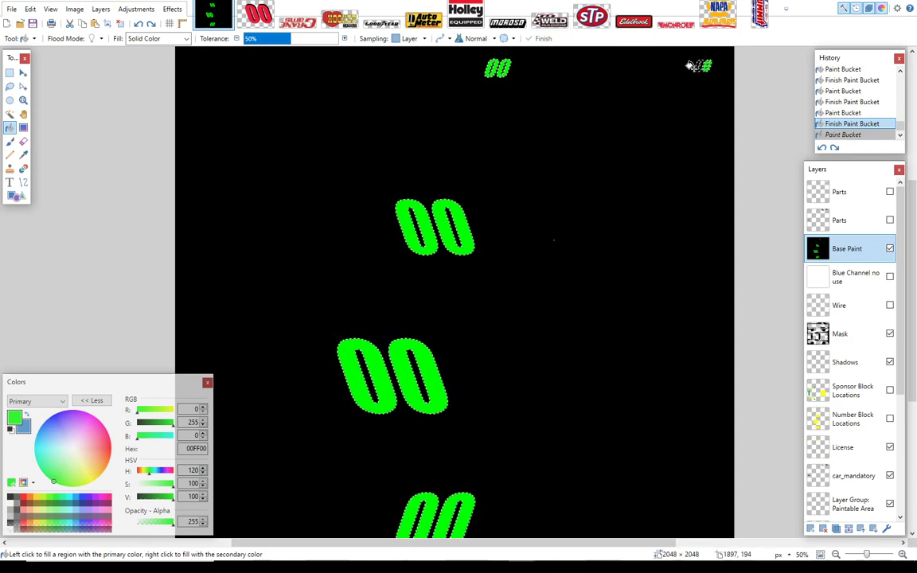
click(697, 65)
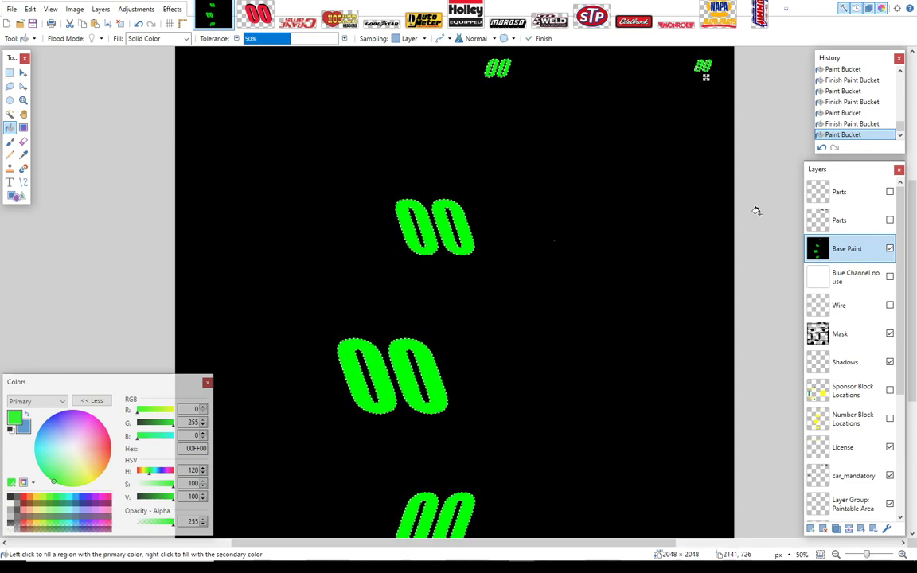
Step: Hide the Base Paint and Numbers layers, and make the Sponsors layer visible and active
click(890, 249)
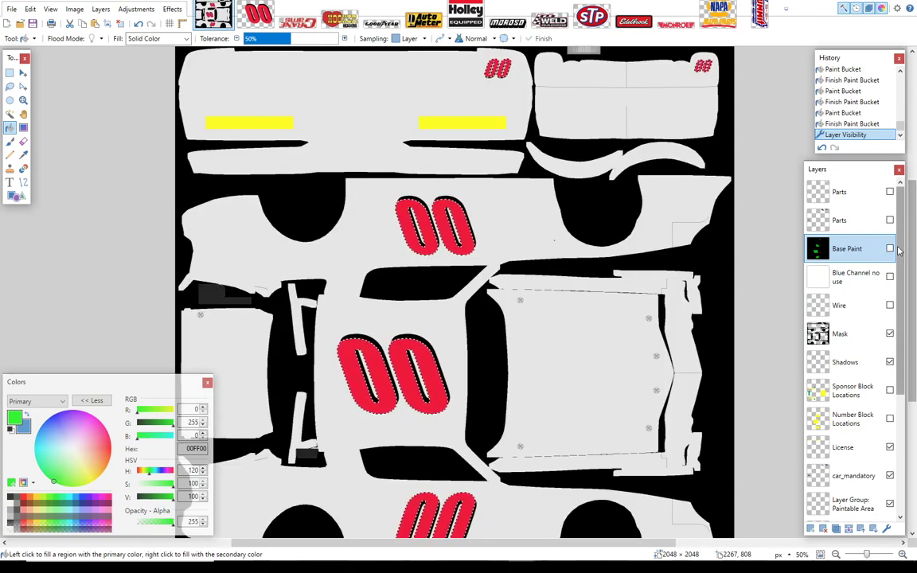
scroll(899, 252, down, 5)
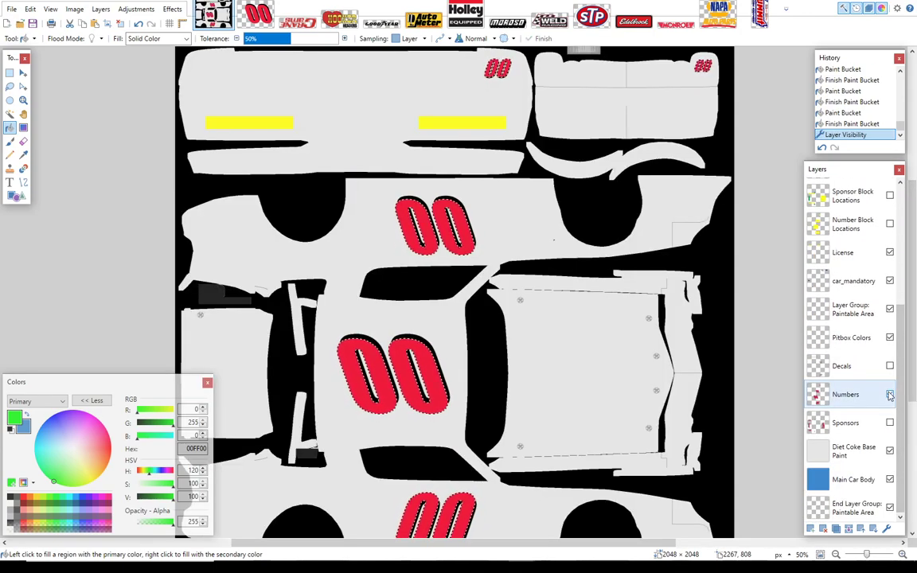
click(889, 395)
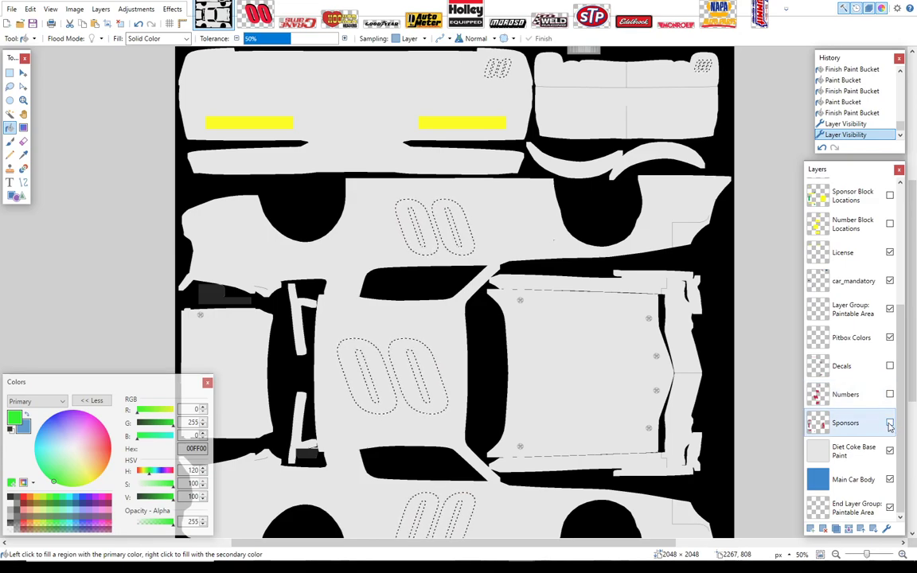
click(890, 425)
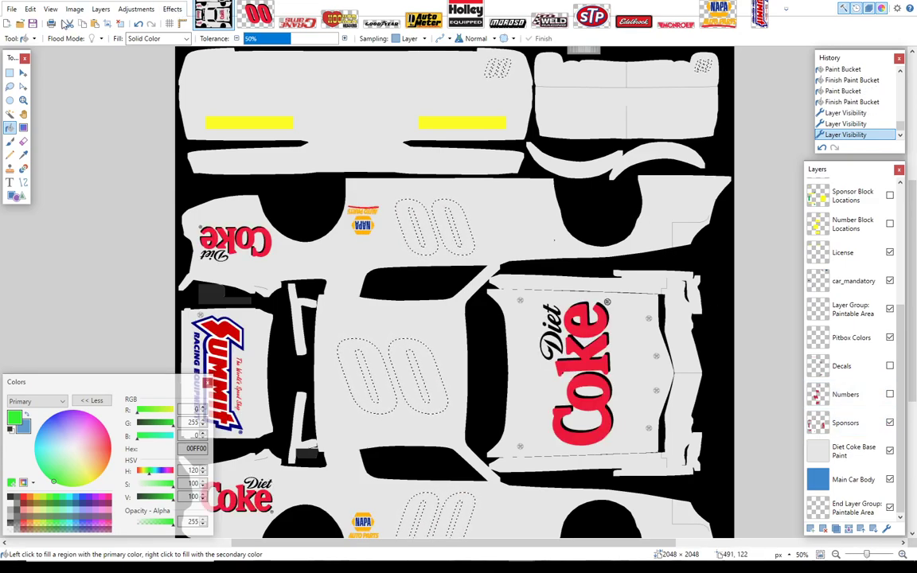
click(852, 430)
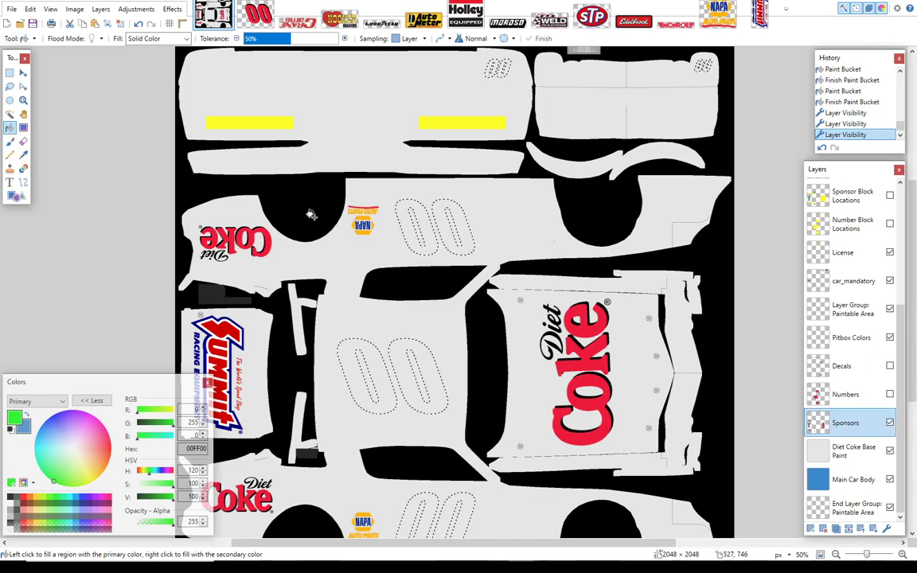
Step: Clear the selection around the 00 number shapes while the Sponsors layer stays active
click(30, 9)
click(57, 215)
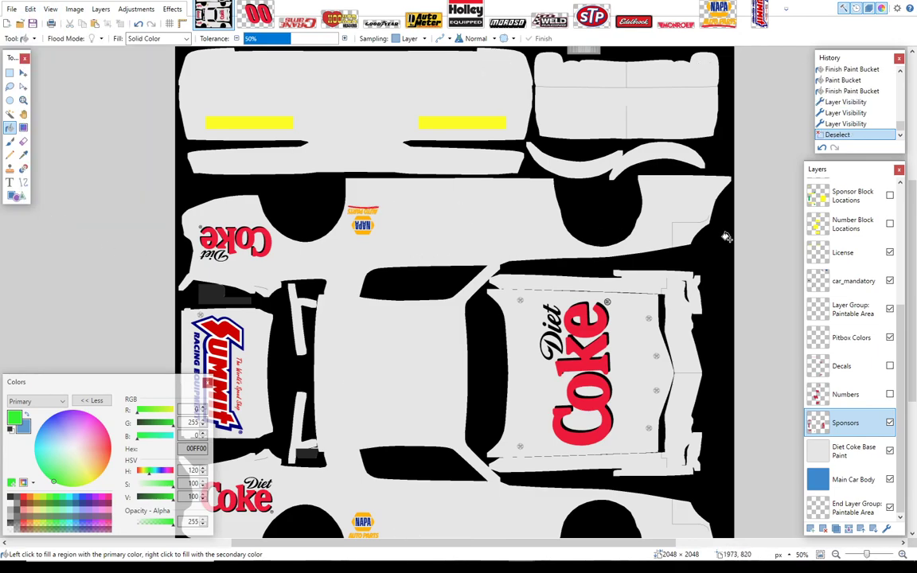
click(10, 116)
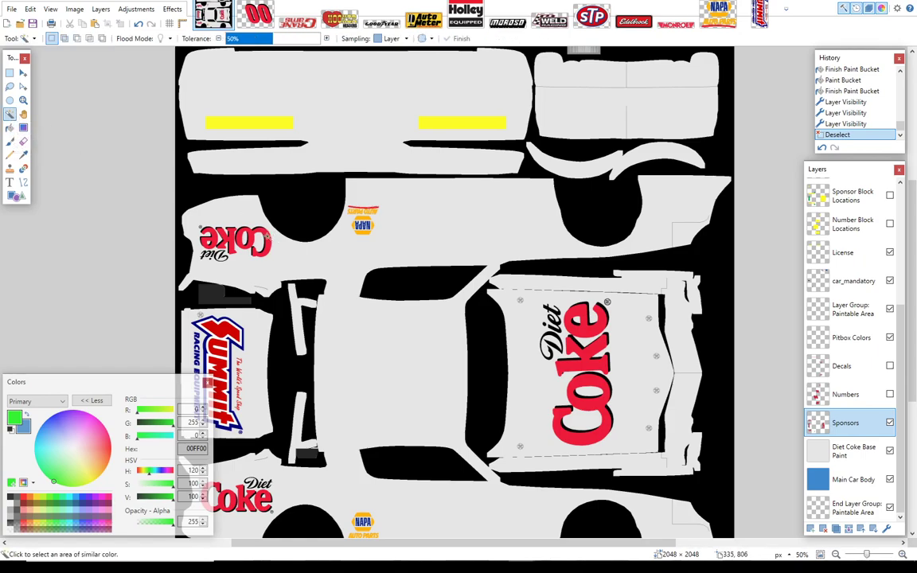
click(267, 236)
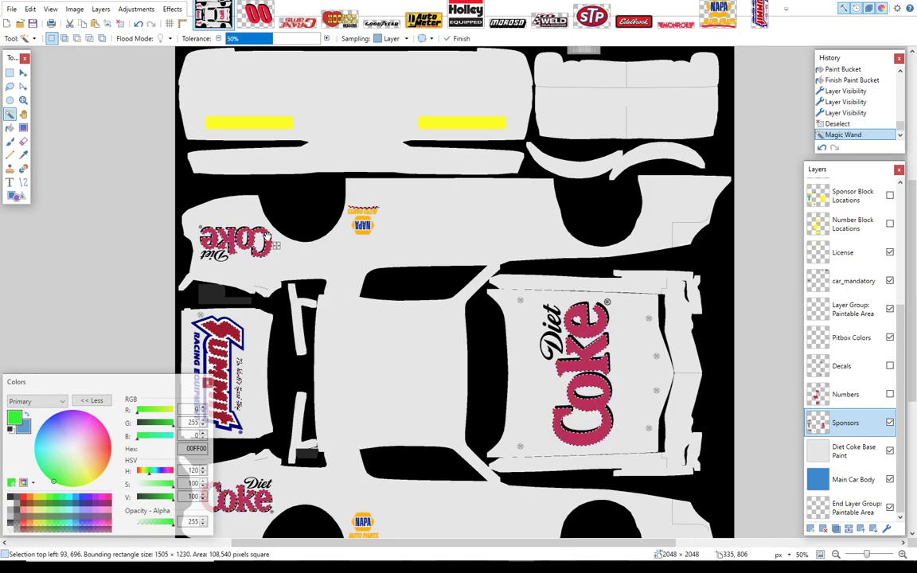
click(138, 23)
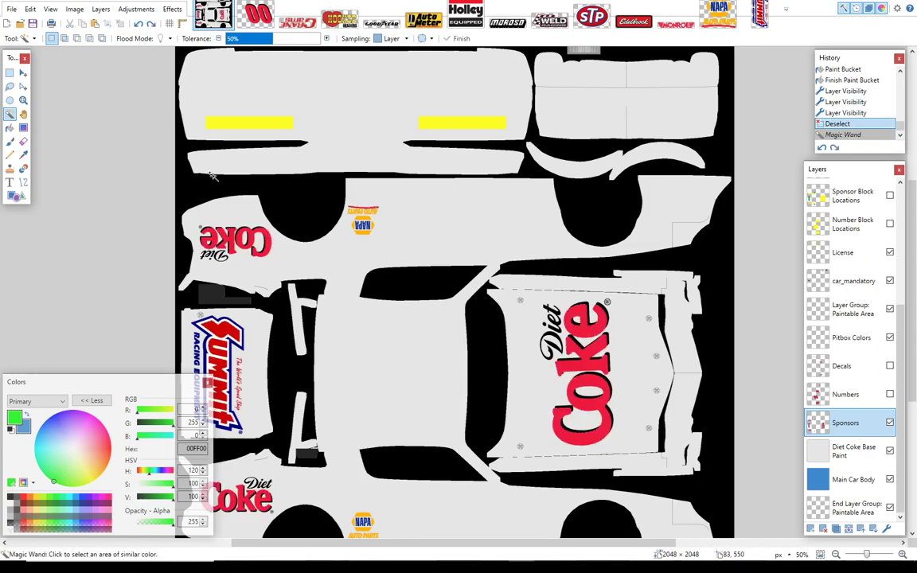
Step: Select the red Coke lettering on both side logos and the hood logo with the Magic Wand at 50% tolerance, leaving other sponsors unselected
click(216, 234)
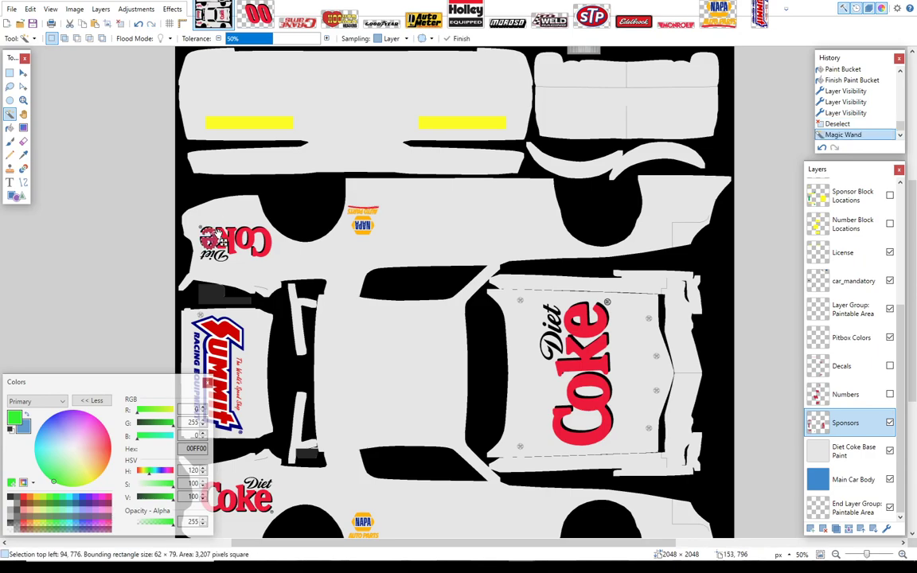
ctrl+click(230, 241)
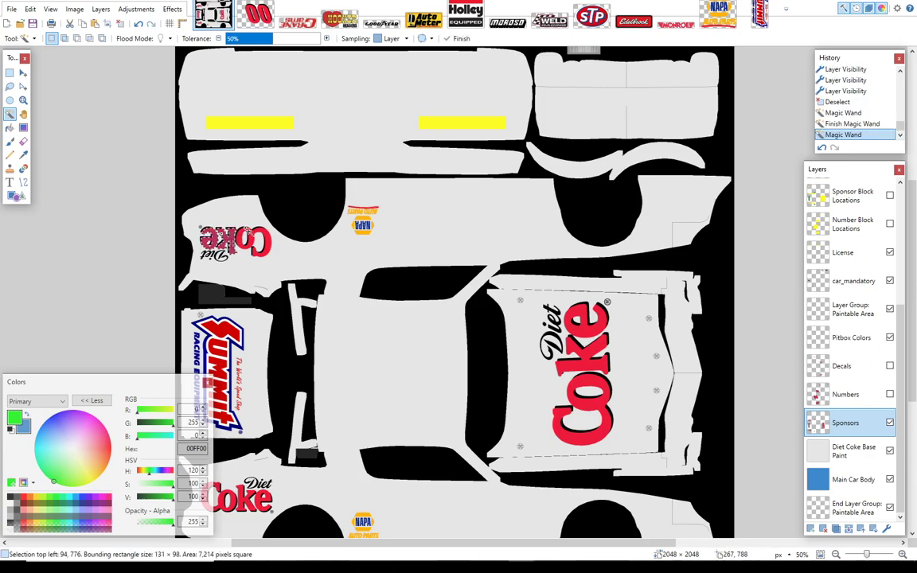
ctrl+click(256, 239)
ctrl+click(584, 321)
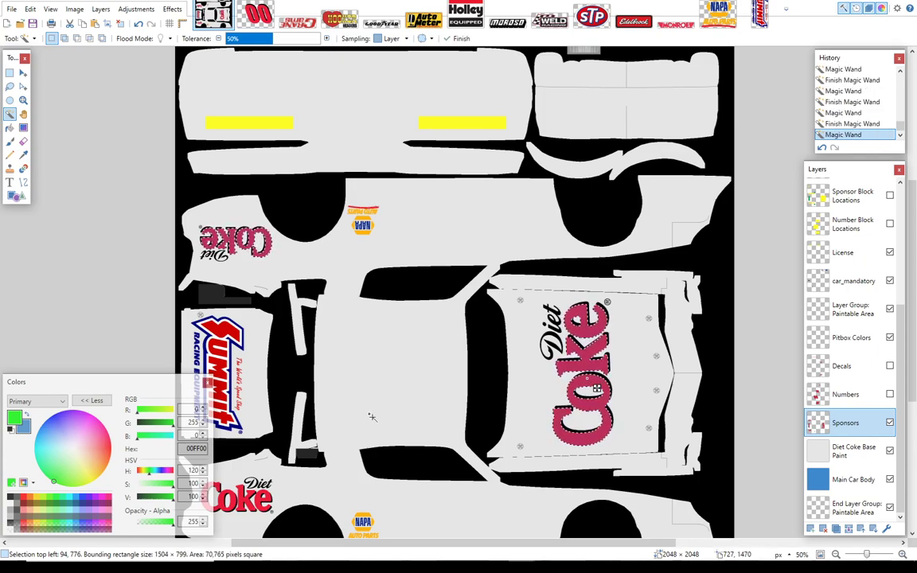
ctrl+click(597, 388)
ctrl+click(248, 502)
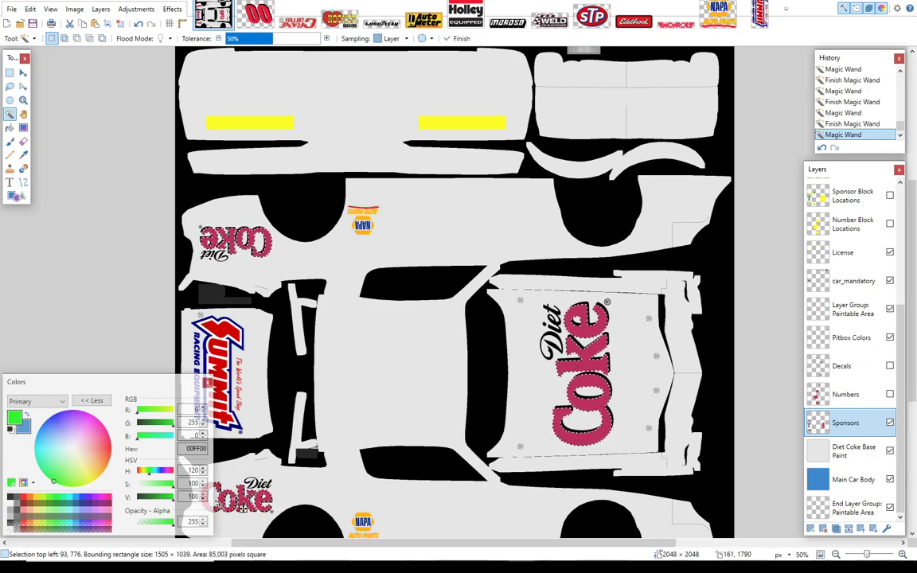
Step: Make the Base Paint layer active and visible while keeping the Coke lettering selected
drag(916, 358, 915, 403)
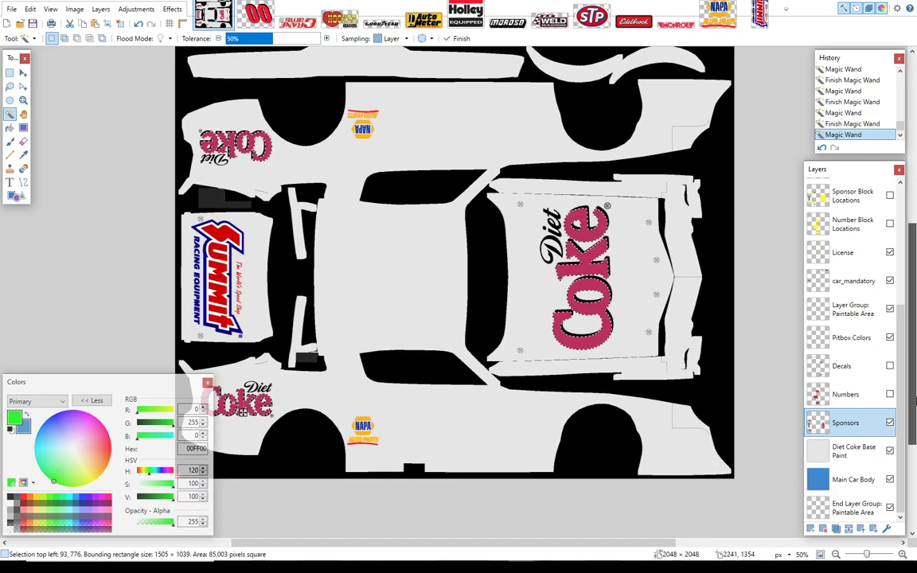
drag(915, 402, 915, 414)
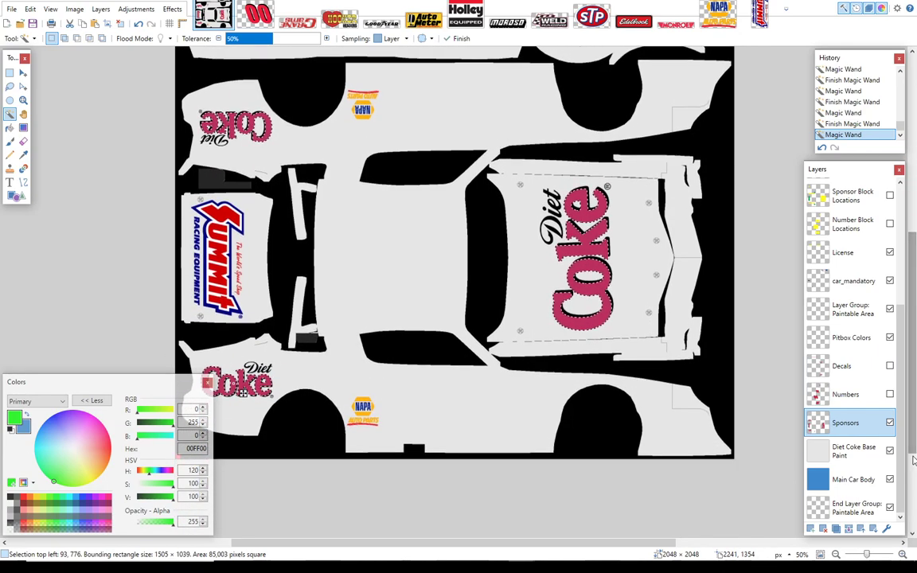
scroll(902, 448, up, 5)
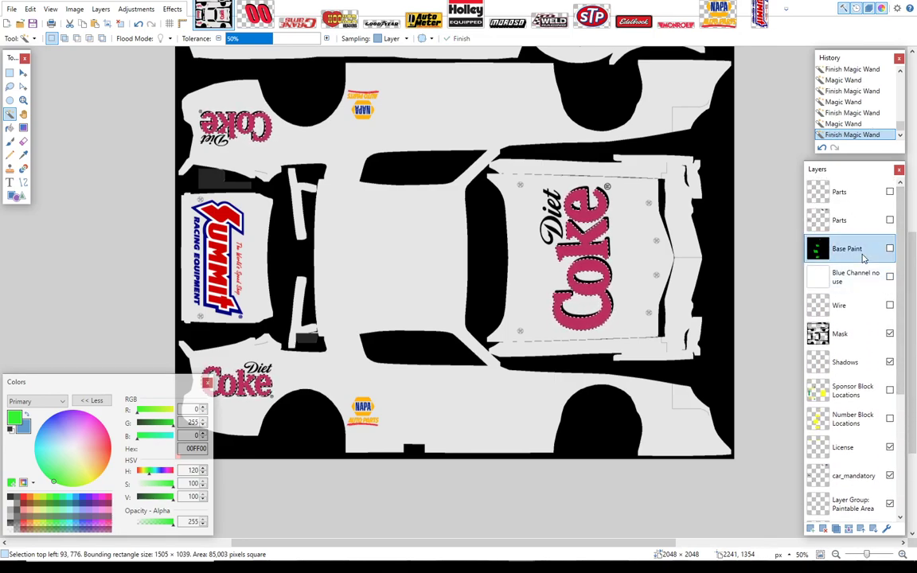
click(889, 248)
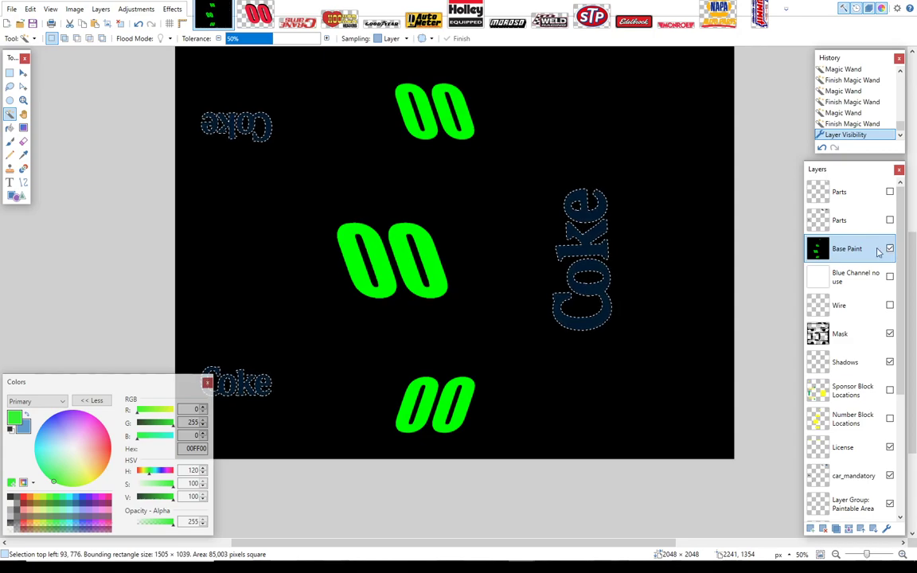
Step: Fill all the selected Coke letters on the Base Paint layer with pure green (00FF00) using the Paint Bucket
click(10, 127)
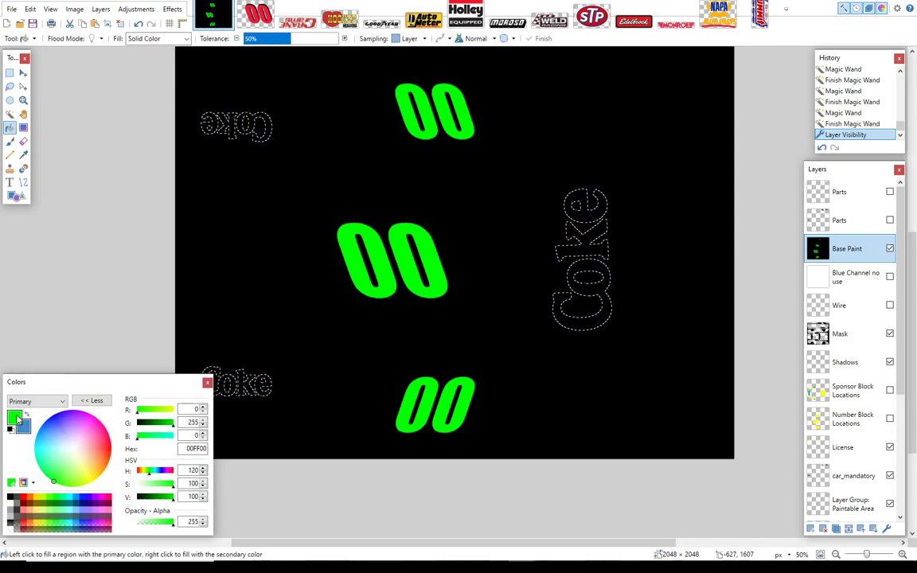
click(255, 112)
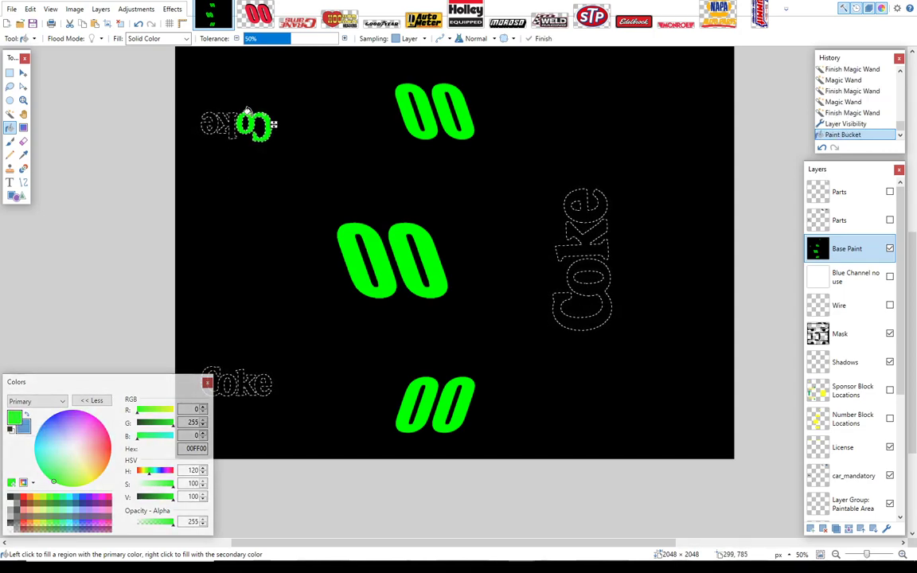
click(232, 119)
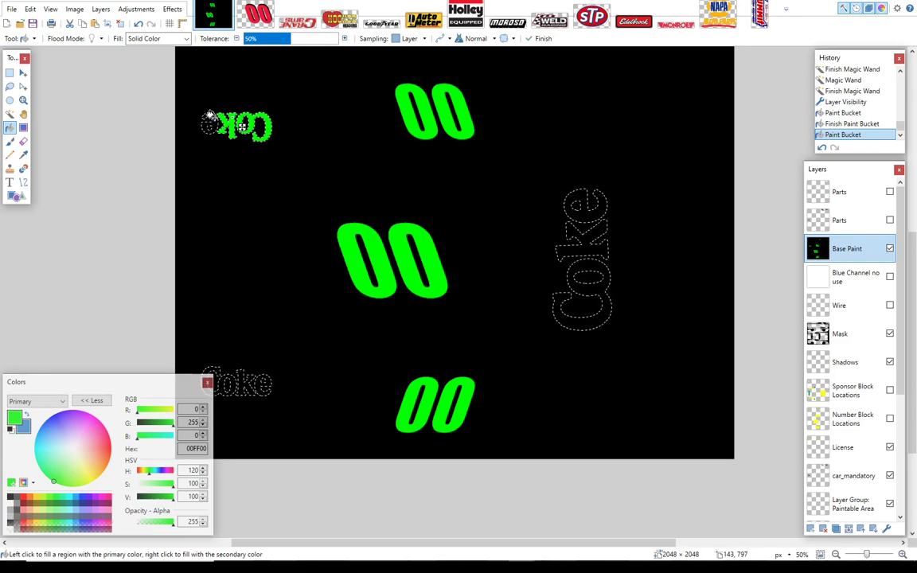
click(210, 117)
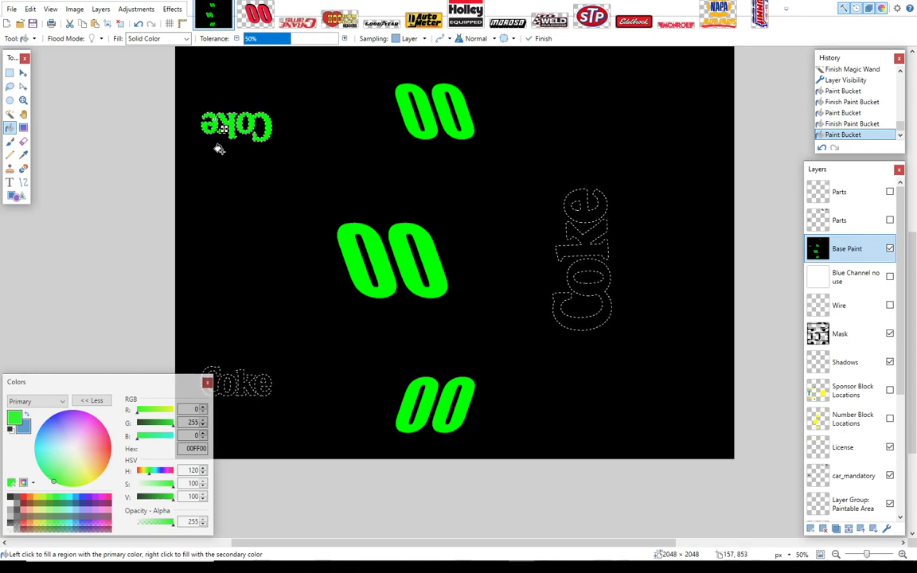
click(217, 368)
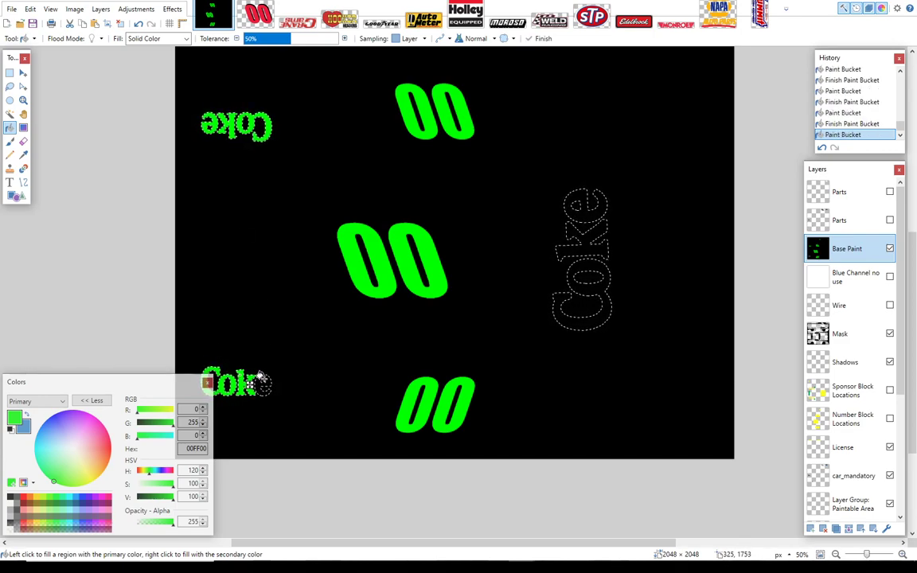
click(264, 383)
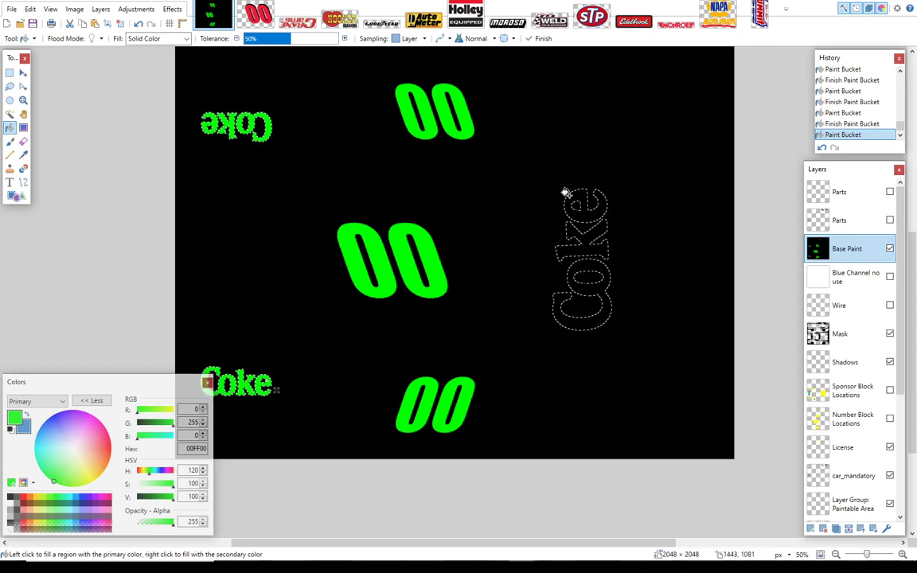
click(583, 257)
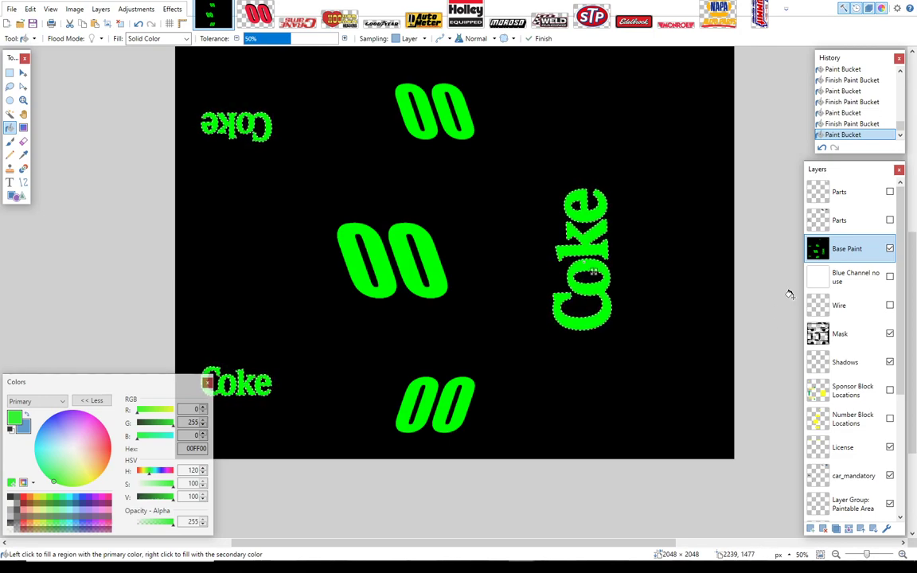
Step: Hide the Sponsors layer and clear the Coke selection, leaving the Base Paint layer shown
click(890, 248)
drag(900, 257, 907, 380)
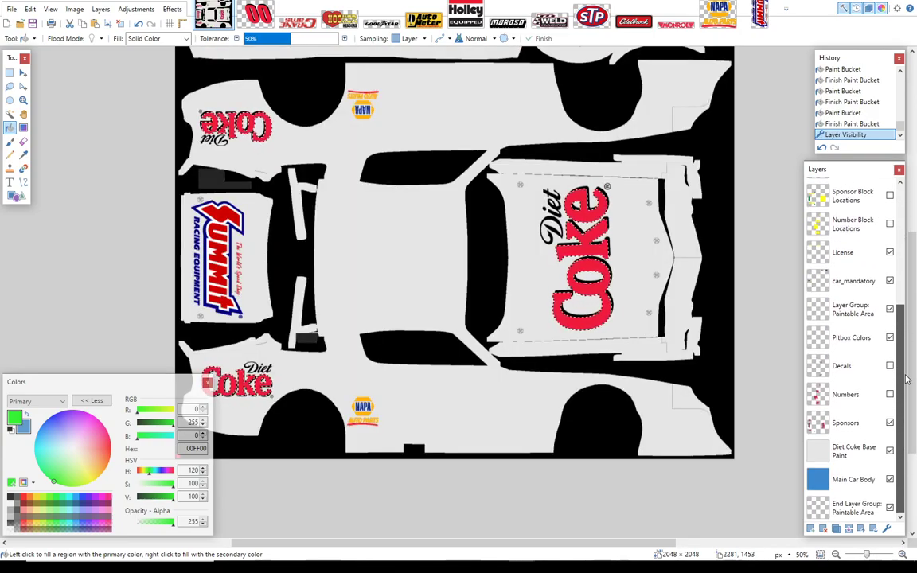
click(890, 423)
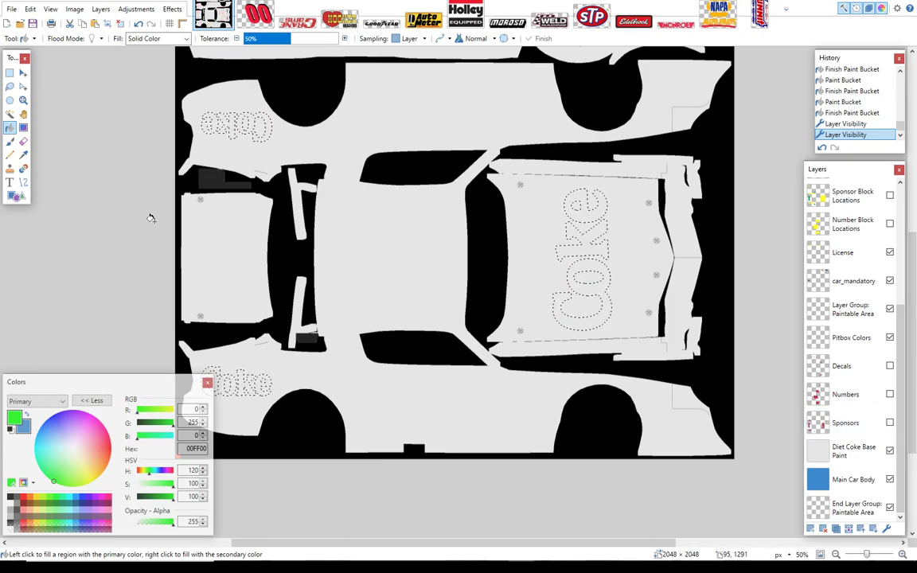
click(30, 8)
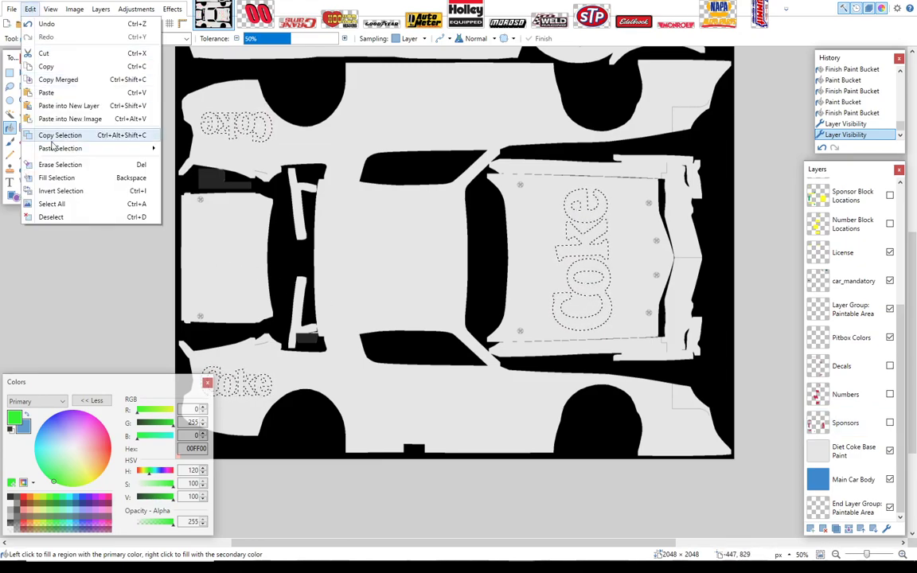
click(58, 212)
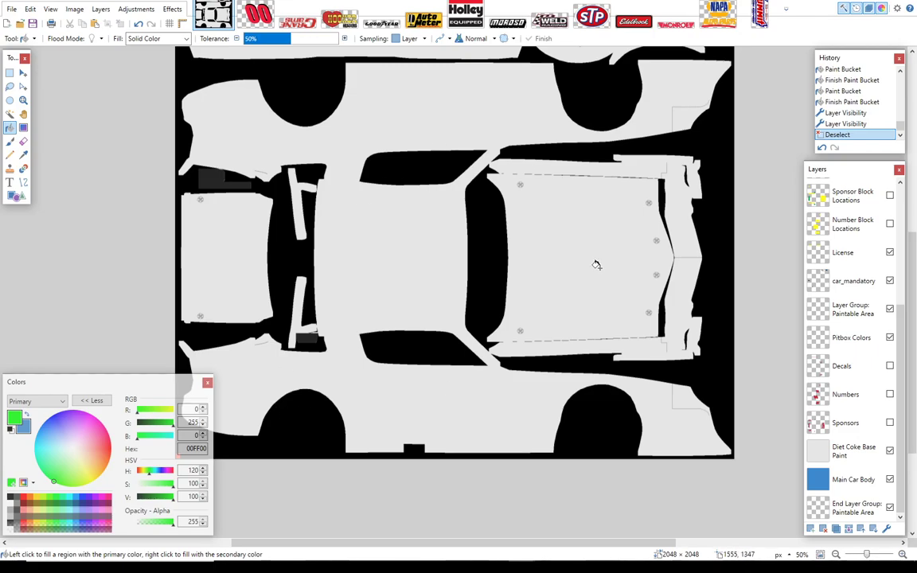
drag(901, 328, 915, 208)
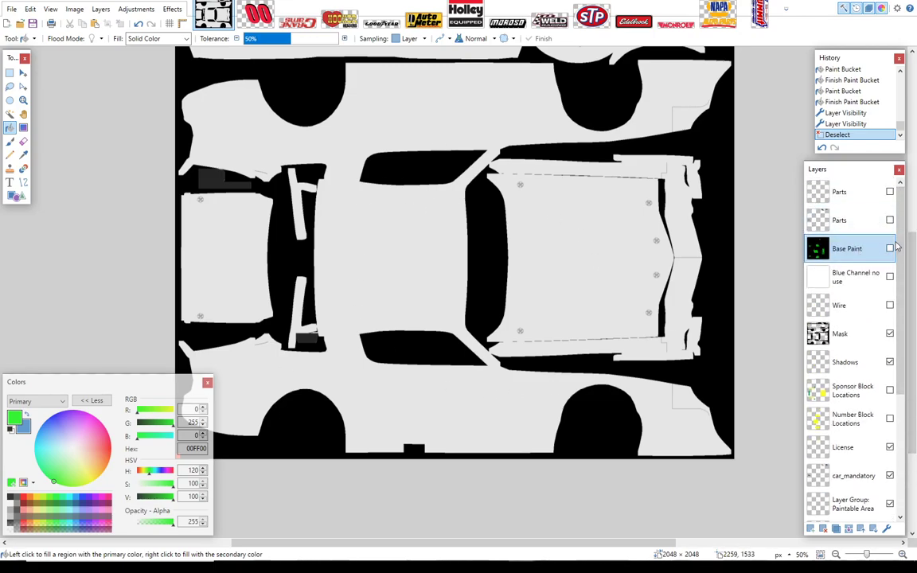
click(890, 249)
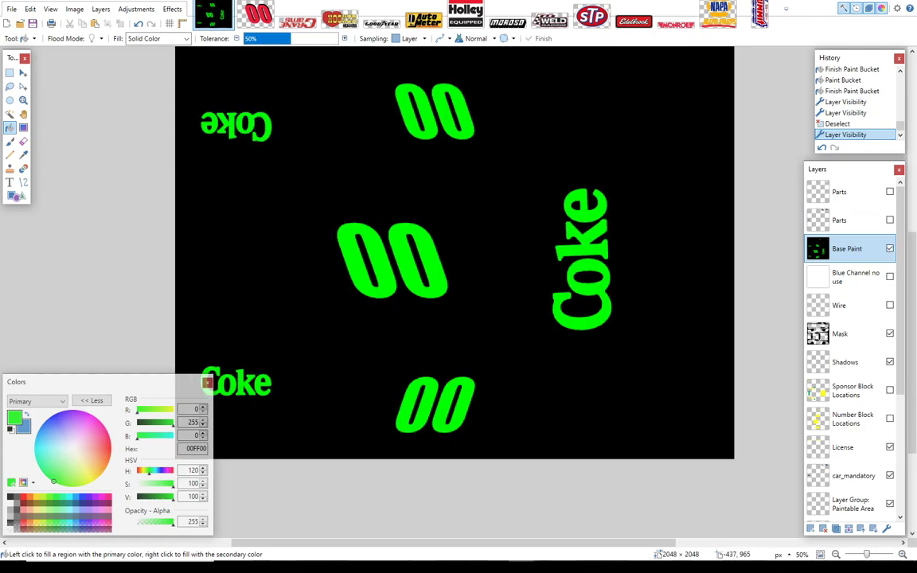
Step: Select all the green shapes on the Base Paint layer and set the primary color to pure red (FF0000)
click(10, 116)
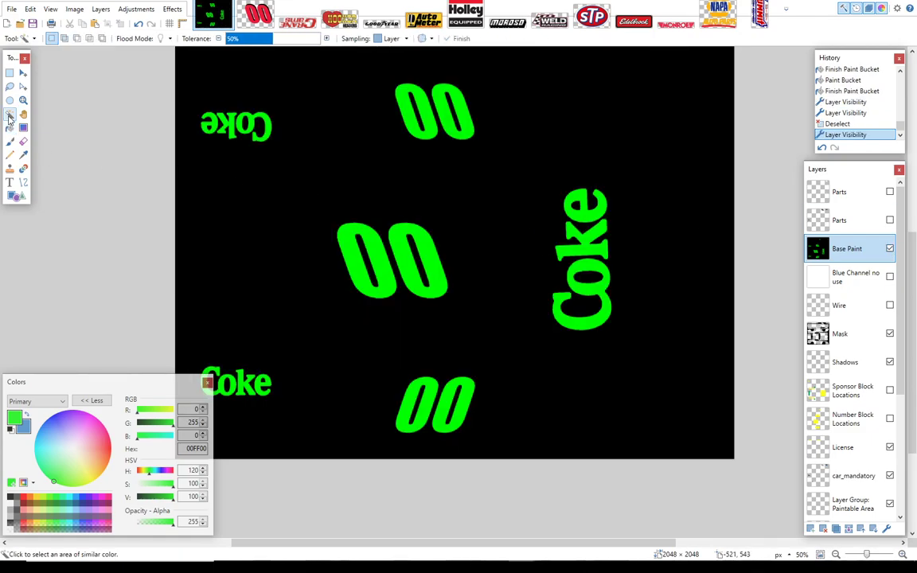
click(346, 250)
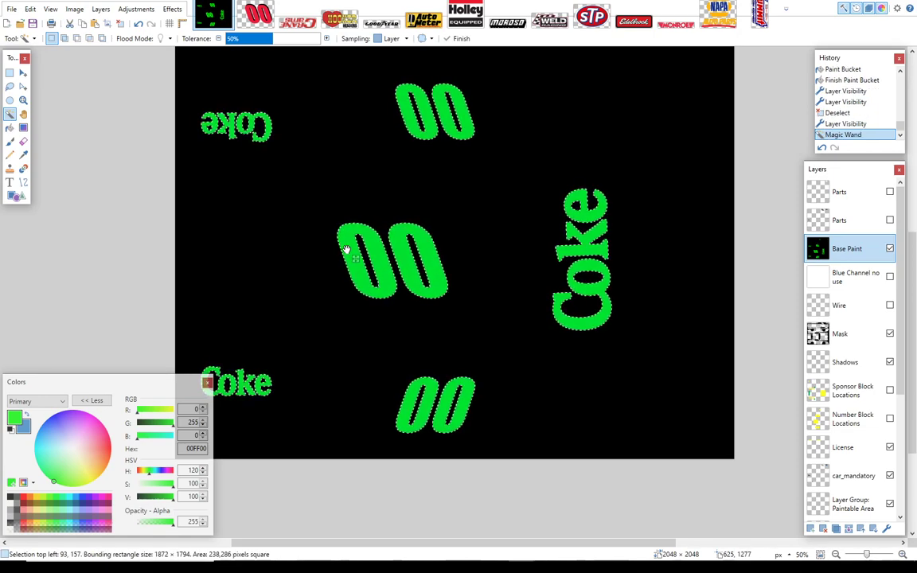
click(11, 128)
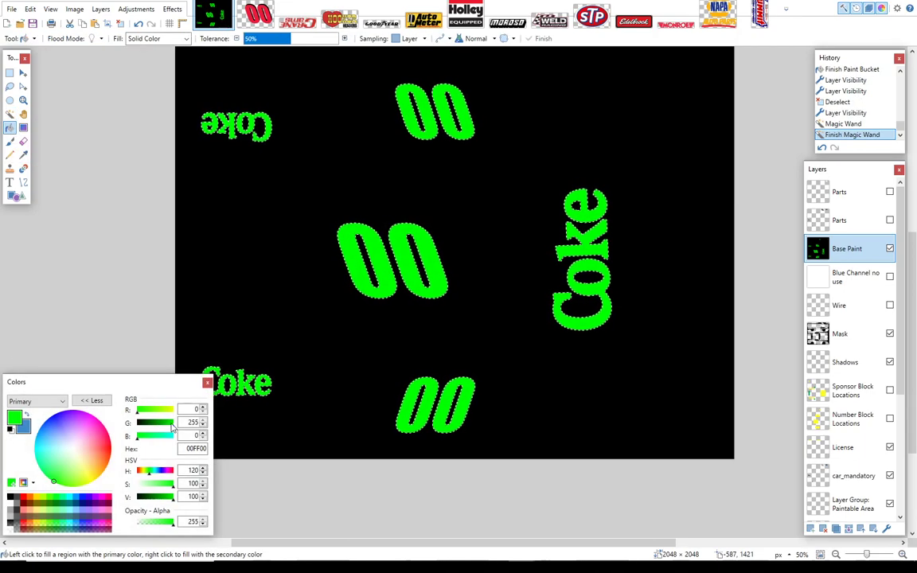
drag(174, 428, 183, 408)
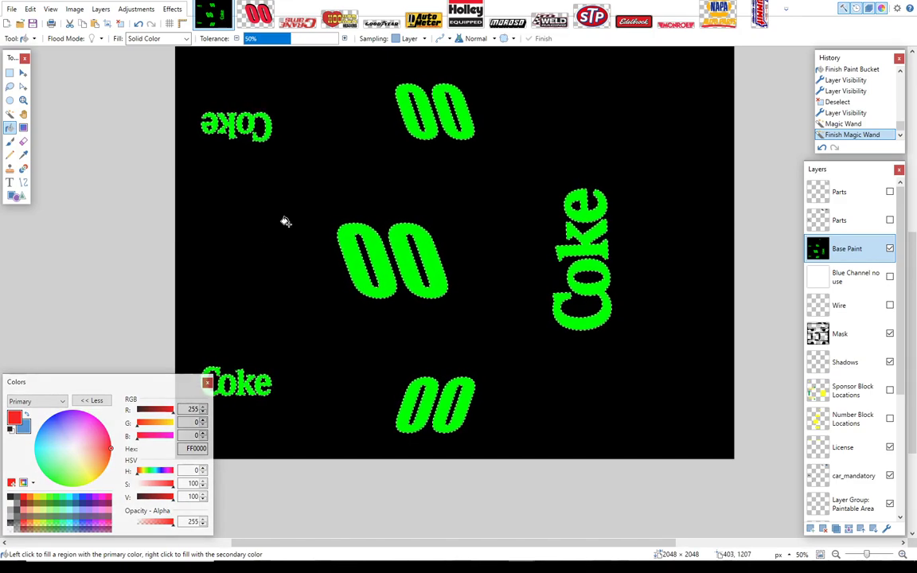
Step: Try to fill the black areas outside the selected green shapes with red using the Paint Bucket, and deselect the shapes
click(258, 220)
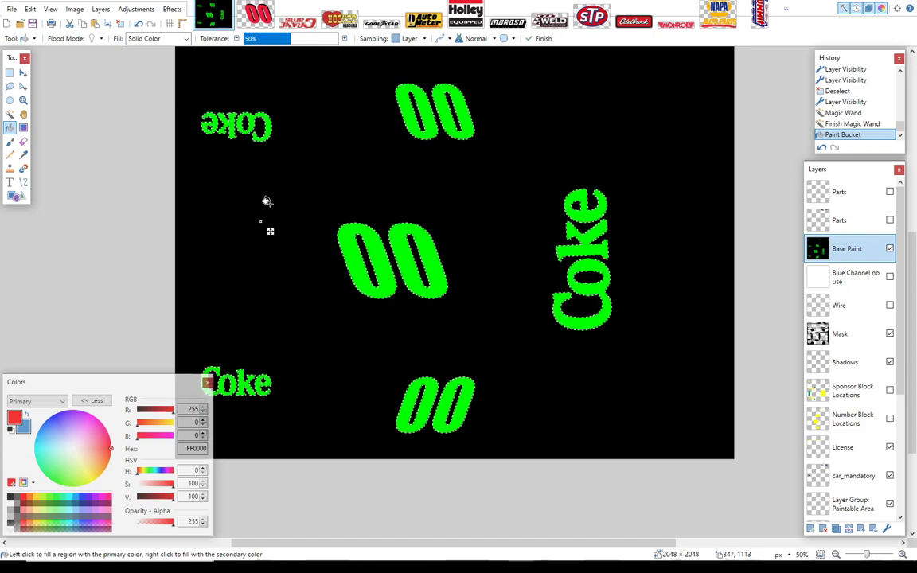
click(582, 273)
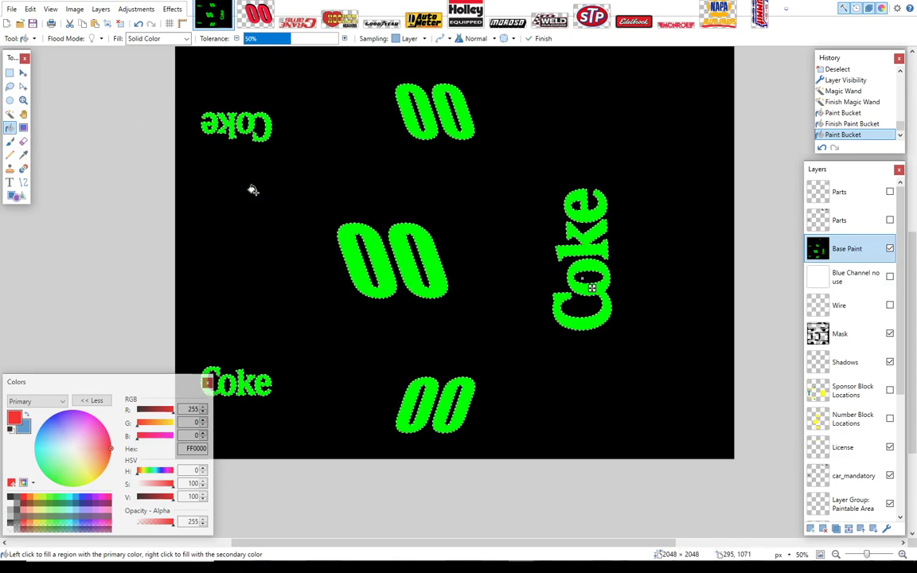
key(Return)
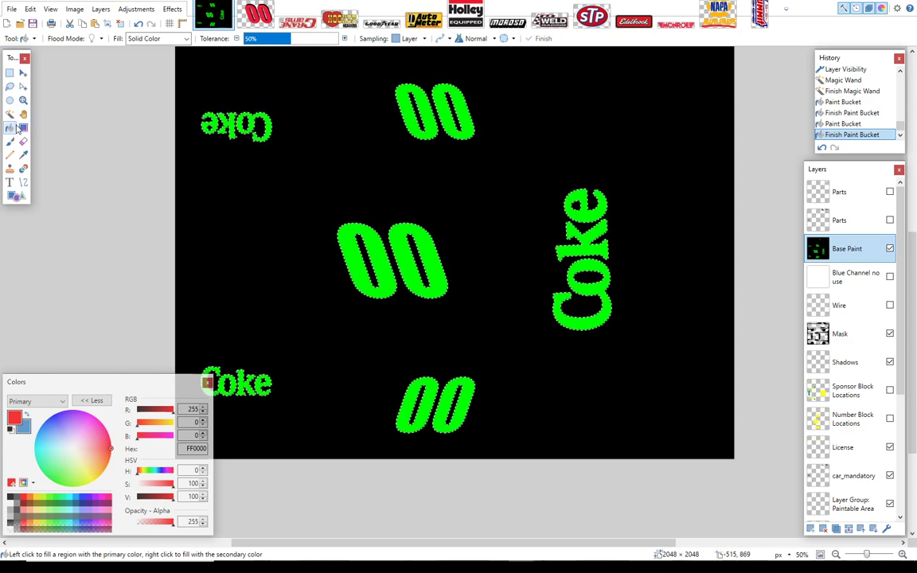
click(31, 8)
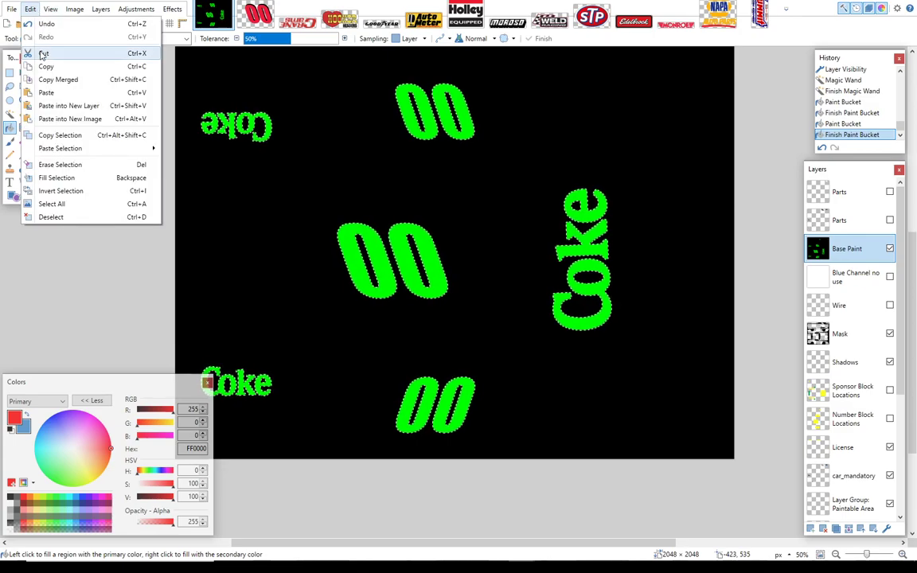
click(51, 218)
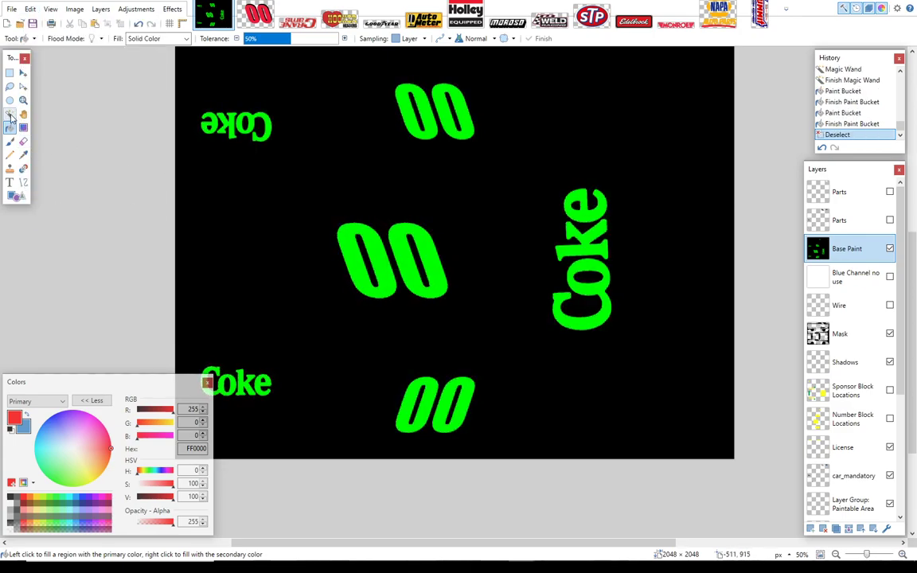
Step: Select the black background on the Base Paint layer with the Magic Wand, adding the black openings inside the green numbers and letters
click(258, 177)
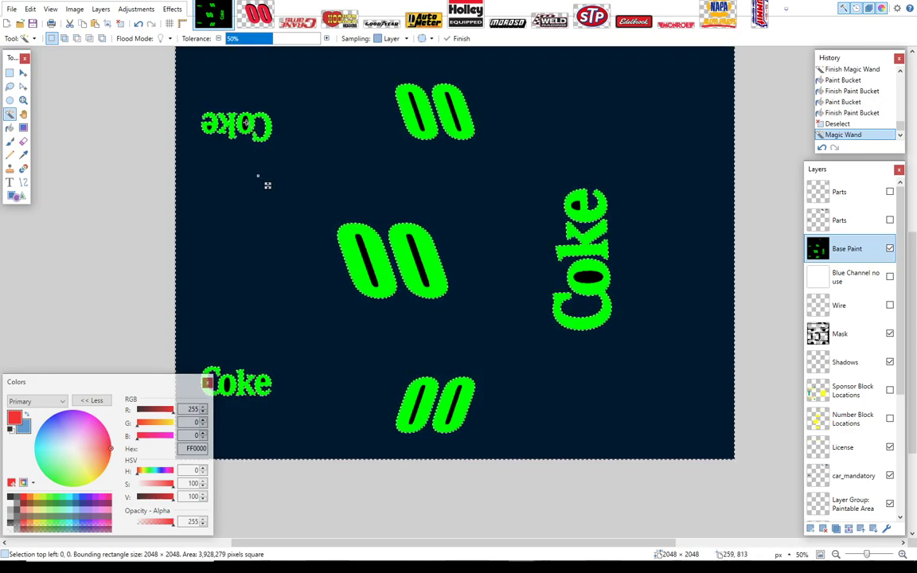
shift+click(246, 123)
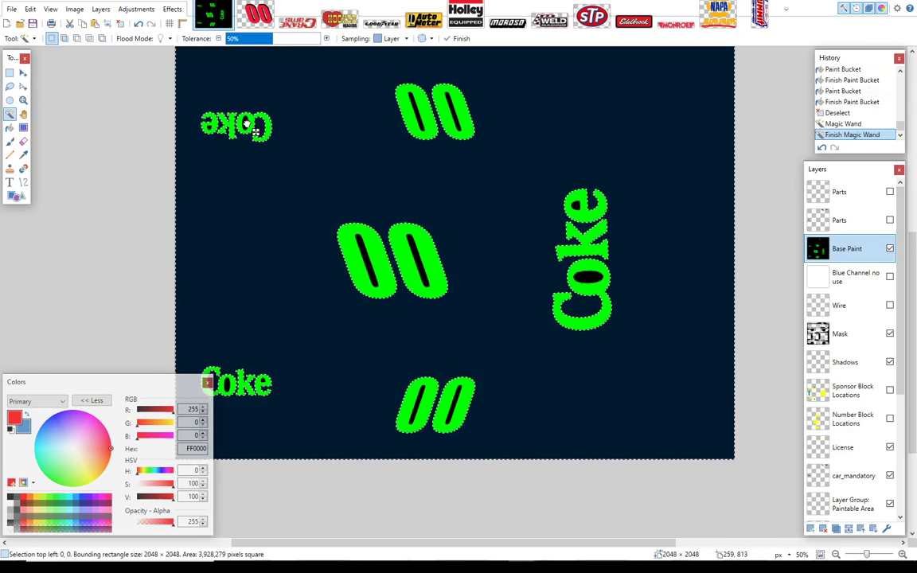
shift+click(373, 280)
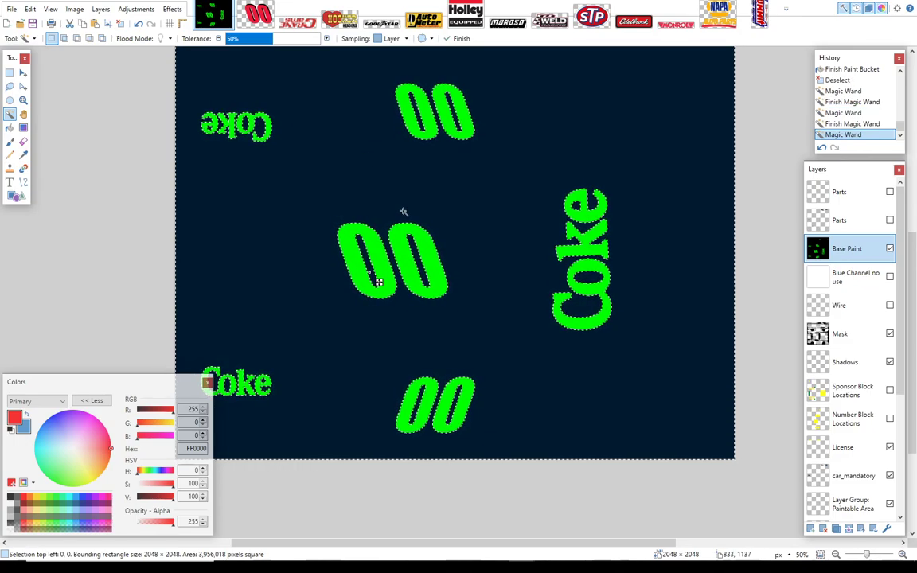
shift+click(427, 119)
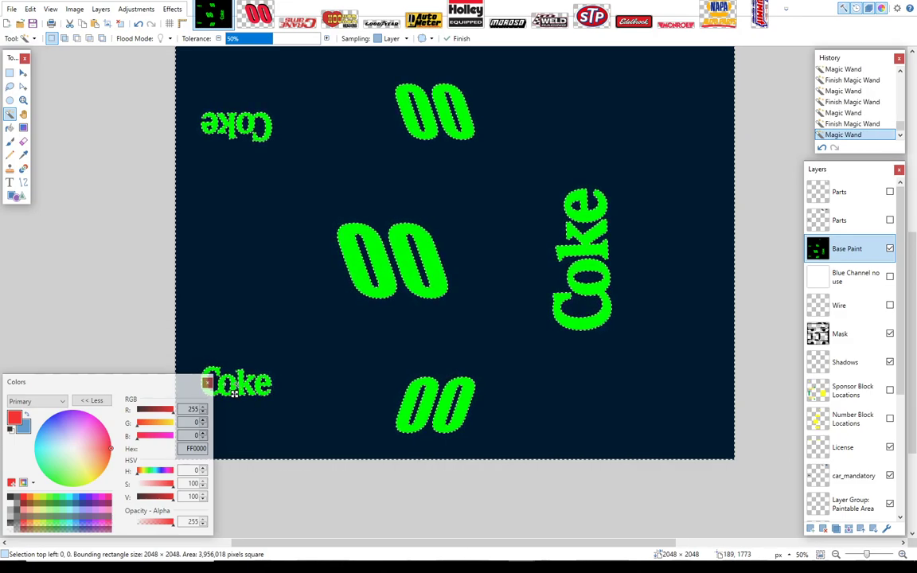
Step: Fill the selected black background around the green numbers and Coke lettering with pure red (FF0000) using the Paint Bucket
drag(912, 344, 911, 239)
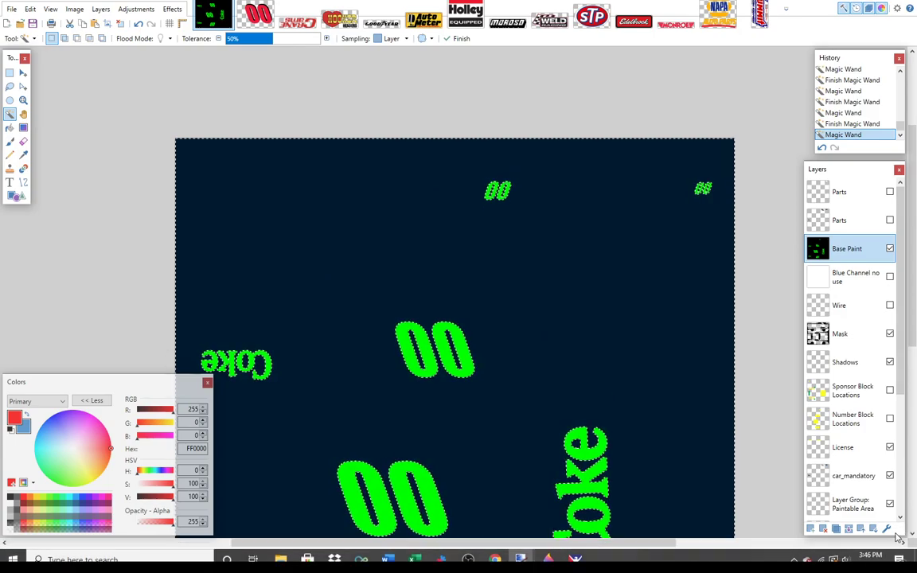
click(902, 556)
click(902, 556)
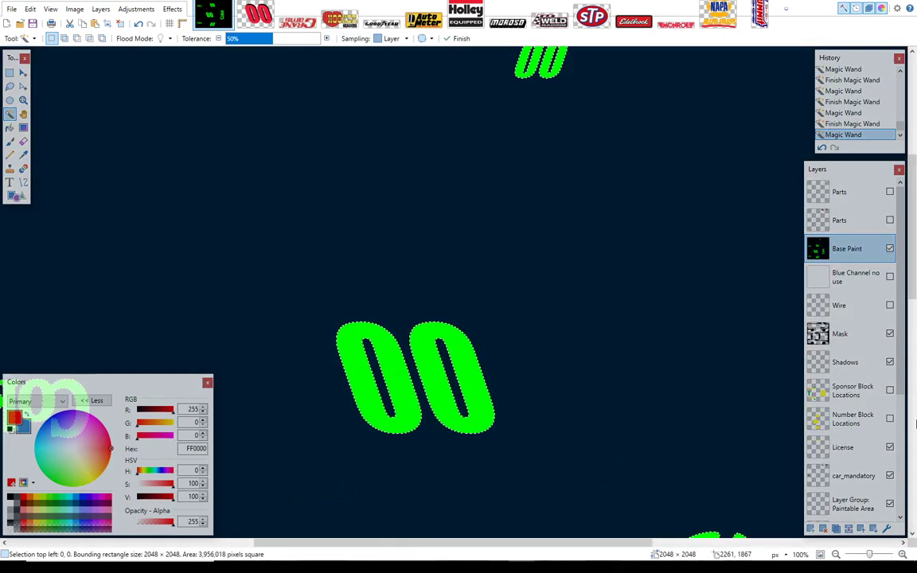
drag(914, 231, 897, 177)
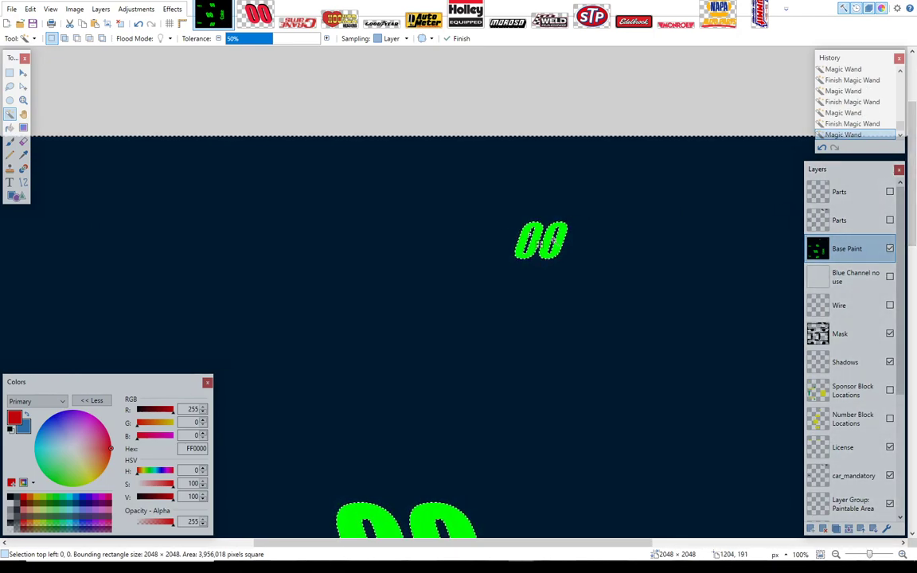
drag(508, 544, 692, 522)
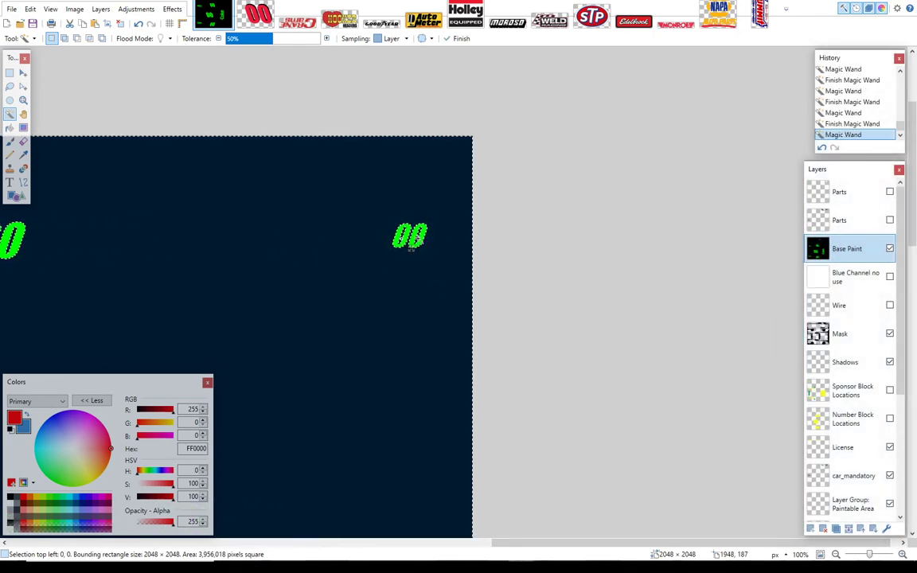
click(10, 128)
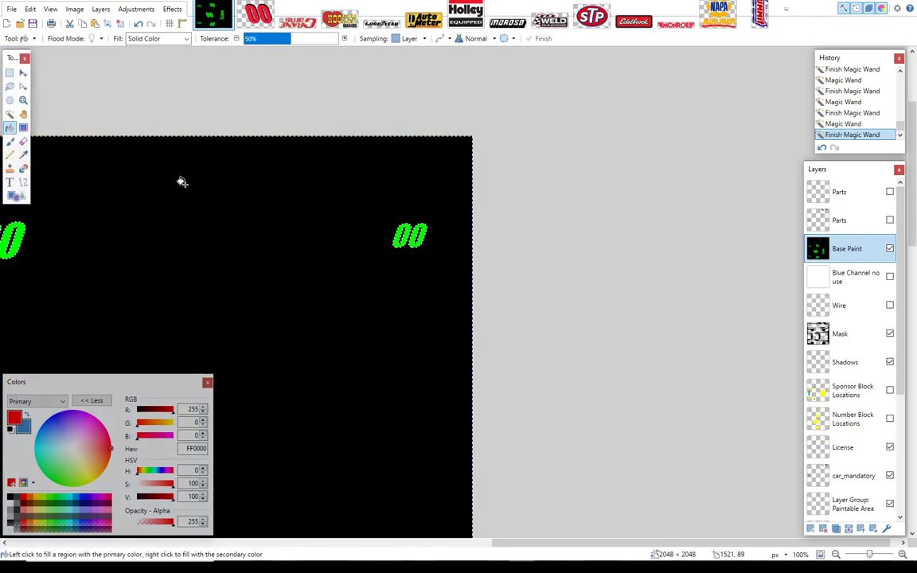
click(184, 183)
Step: Paint the remaining black centers of the upper side 00 and the two small 00s red with the Paintbrush
drag(580, 544, 431, 553)
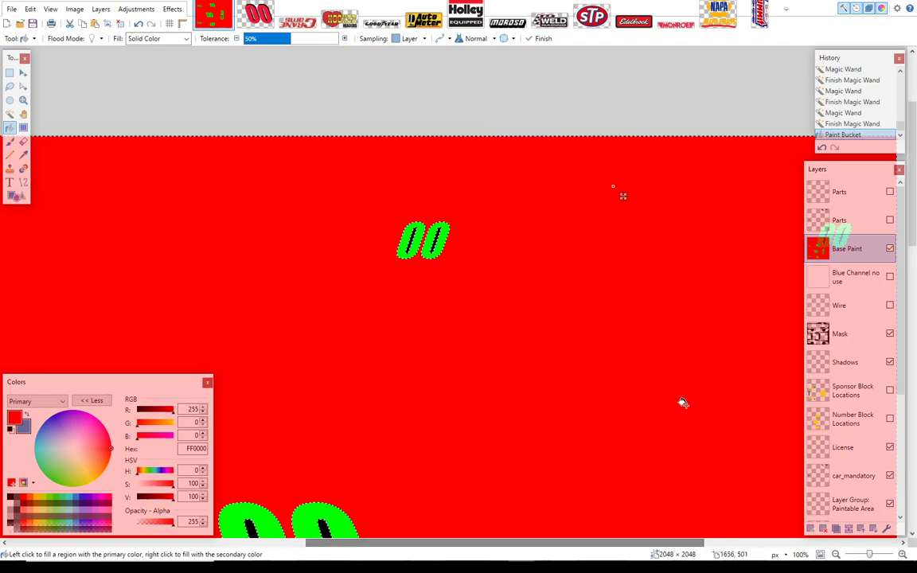
drag(914, 199, 915, 253)
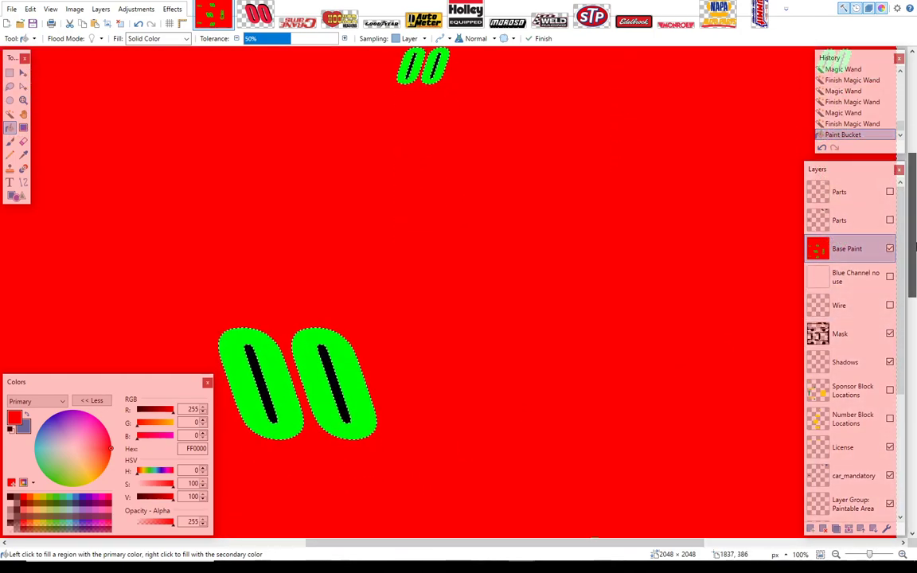
click(11, 143)
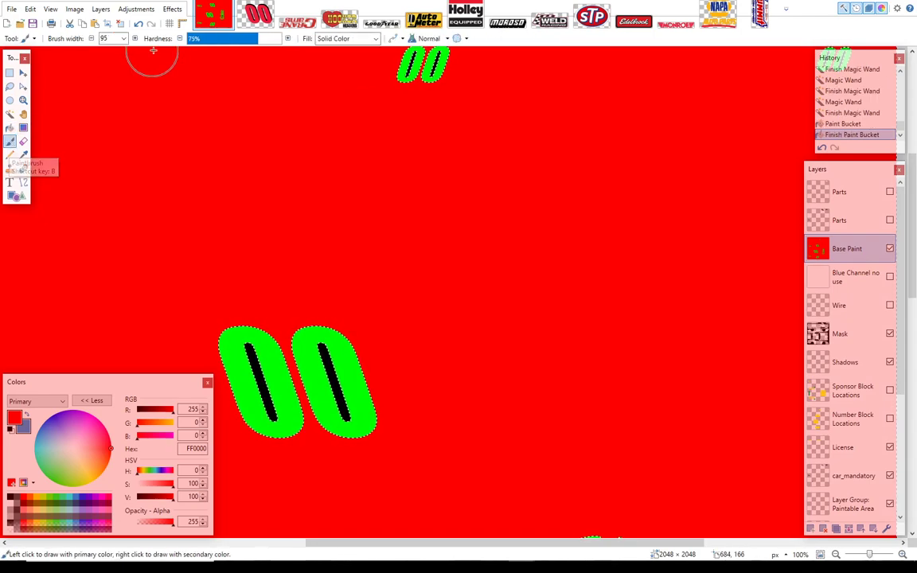
mouse_move(246, 301)
mouse_down()
mouse_move(285, 493)
mouse_move(338, 382)
mouse_move(356, 378)
mouse_move(324, 329)
mouse_move(349, 443)
mouse_move(364, 448)
mouse_move(435, 223)
mouse_move(453, 70)
mouse_move(437, 141)
mouse_move(393, 56)
mouse_move(406, 77)
mouse_move(414, 170)
mouse_up()
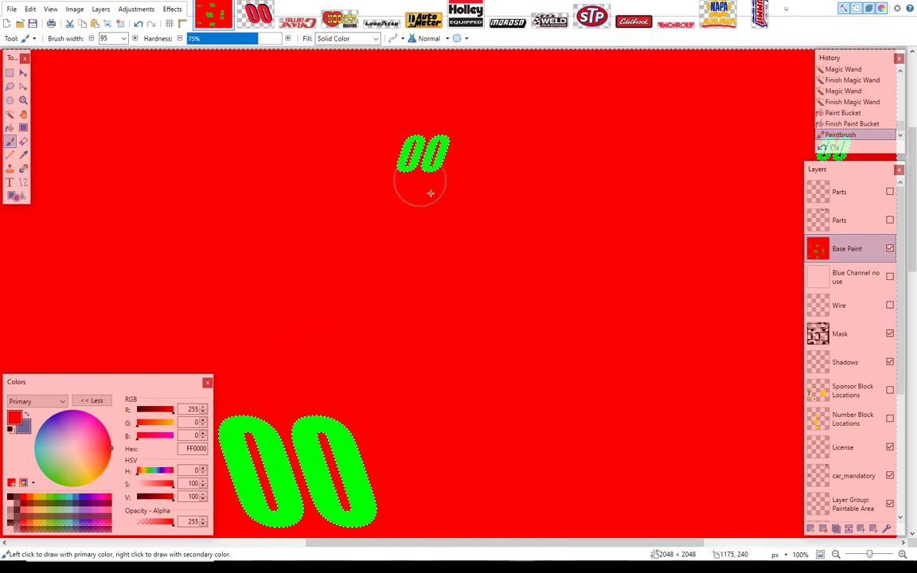
drag(490, 544, 565, 544)
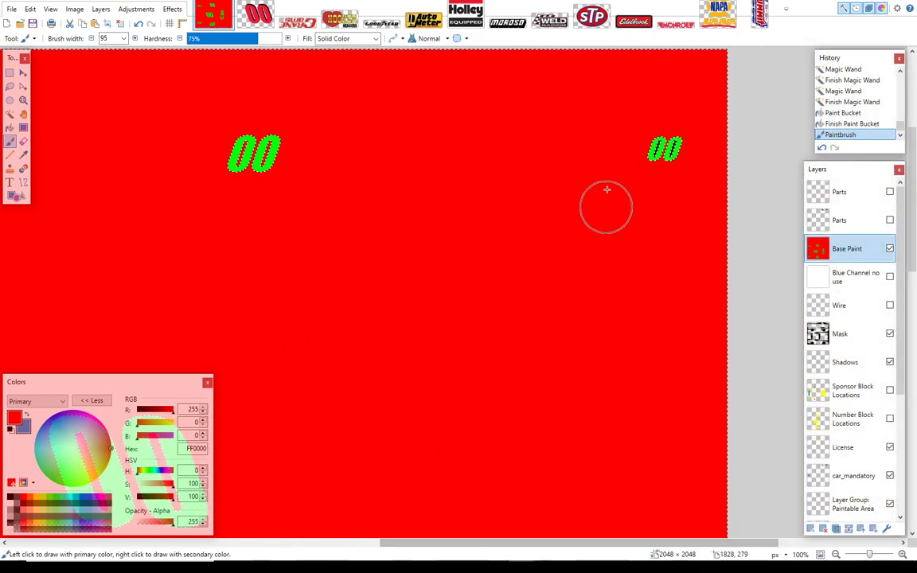
mouse_move(615, 147)
mouse_down()
mouse_move(688, 153)
mouse_move(666, 172)
mouse_up()
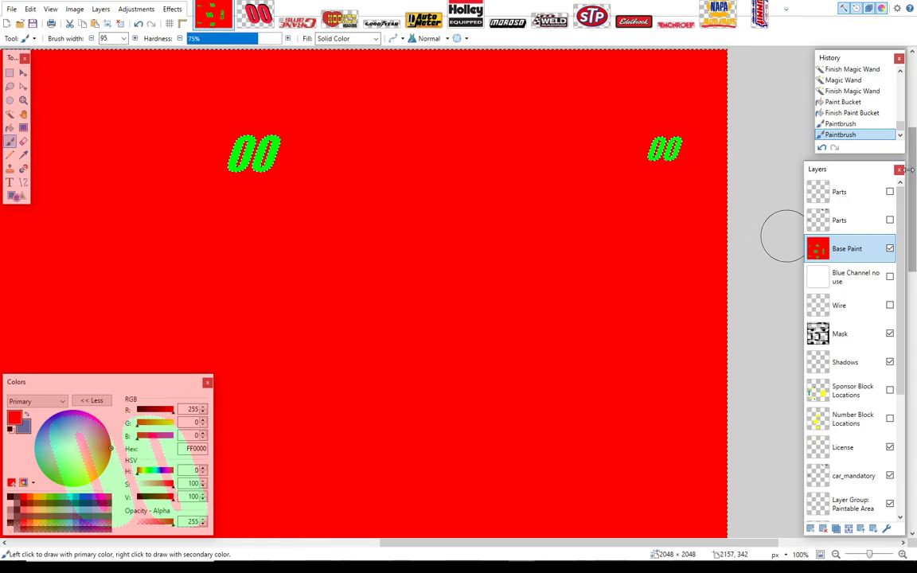
Step: Paint the black openings in the large Coke lettering and the lower side 00 red
drag(914, 173, 914, 301)
mouse_move(430, 222)
mouse_down()
mouse_move(470, 278)
mouse_move(390, 204)
mouse_move(398, 333)
mouse_move(442, 374)
mouse_up()
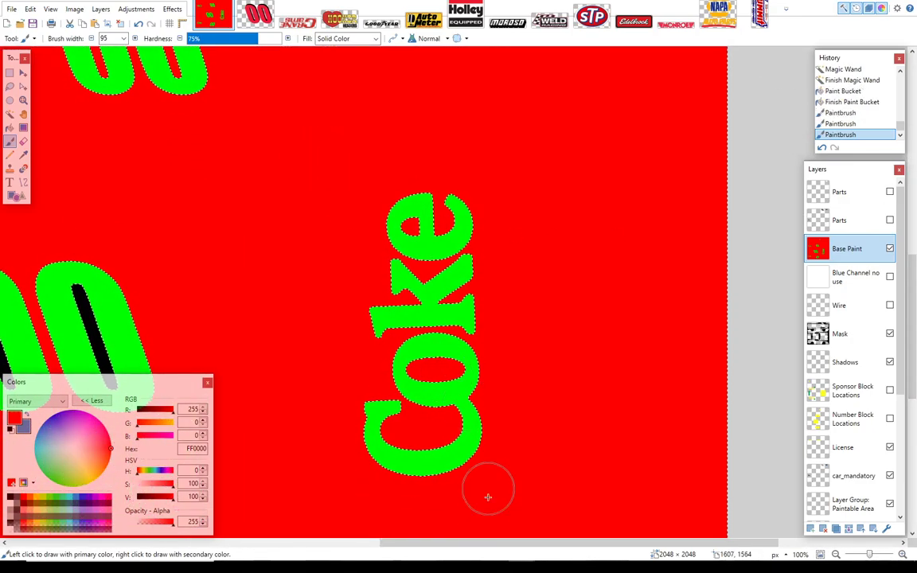
mouse_move(495, 560)
drag(915, 281, 915, 411)
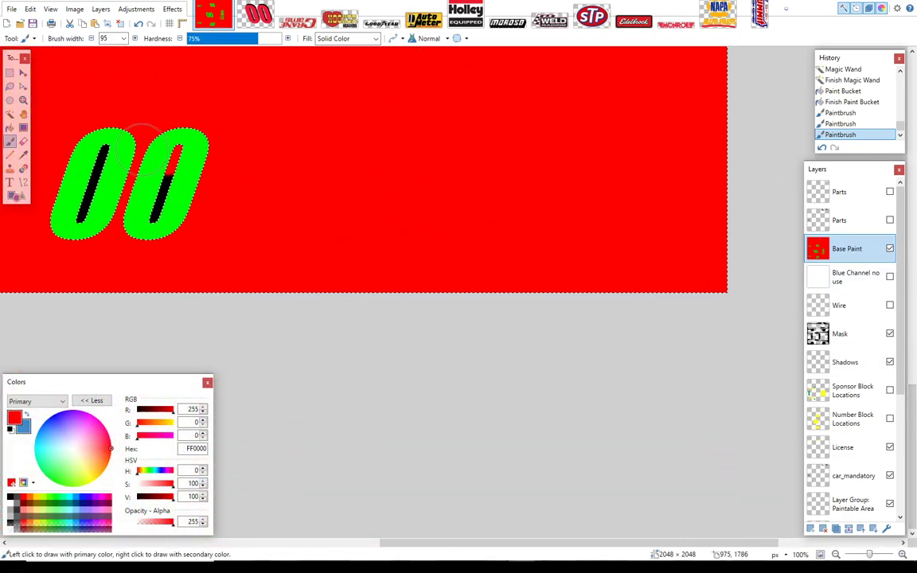
mouse_move(142, 171)
mouse_down()
mouse_move(79, 178)
mouse_move(151, 203)
mouse_move(89, 199)
mouse_up()
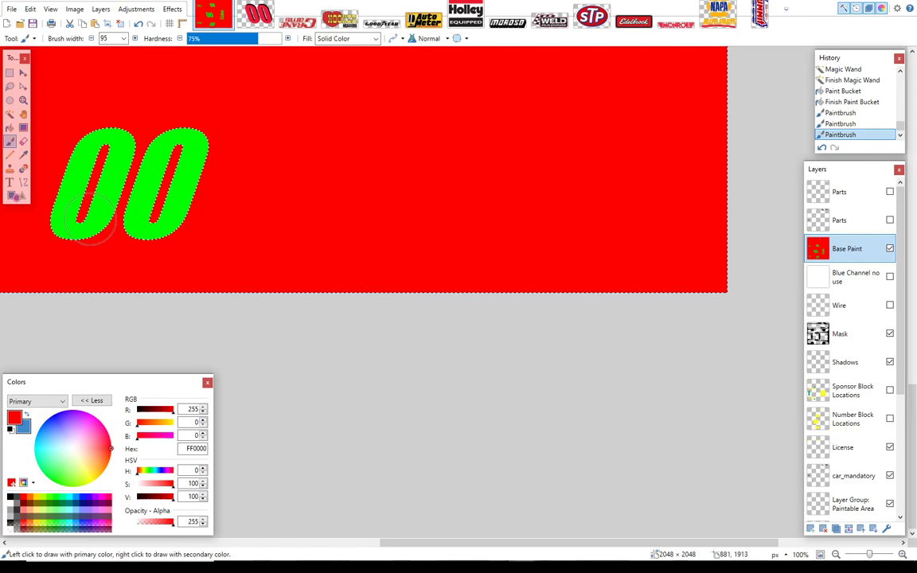
Step: Paint the black centers of the large roof 00 and the openings in the two small Coke logos red
drag(579, 544, 543, 544)
scroll(594, 332, up, 10)
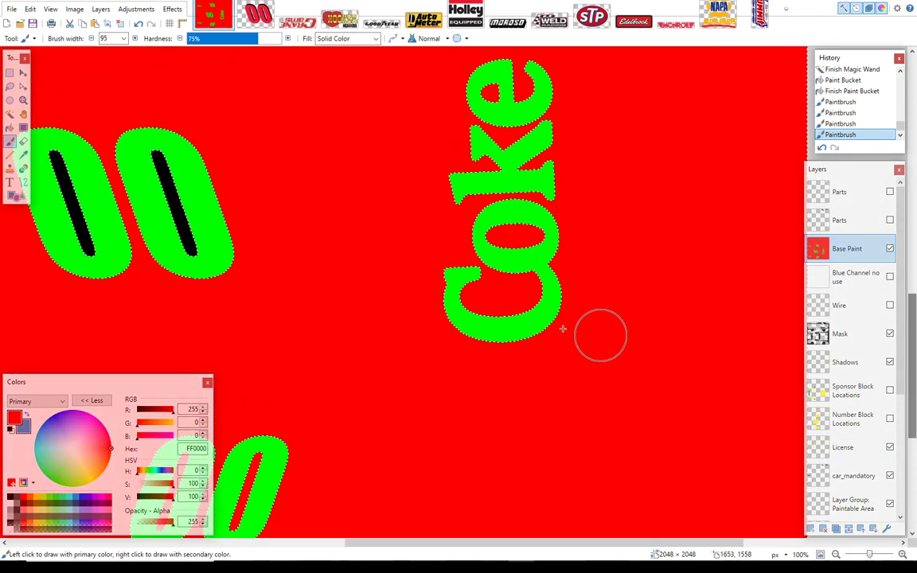
mouse_move(199, 249)
mouse_down()
mouse_move(156, 175)
mouse_move(64, 137)
mouse_move(105, 275)
mouse_move(72, 202)
mouse_up()
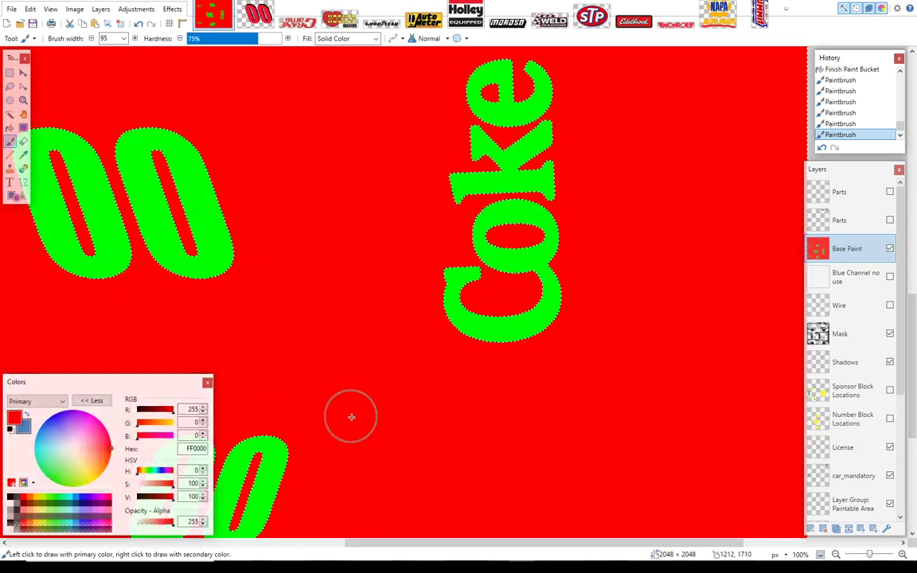
drag(429, 545, 208, 543)
mouse_move(251, 431)
mouse_down()
mouse_move(387, 453)
mouse_move(380, 452)
mouse_up()
drag(914, 363, 916, 262)
mouse_move(268, 230)
mouse_down()
mouse_move(257, 262)
mouse_move(341, 284)
mouse_move(379, 252)
mouse_move(346, 297)
mouse_up()
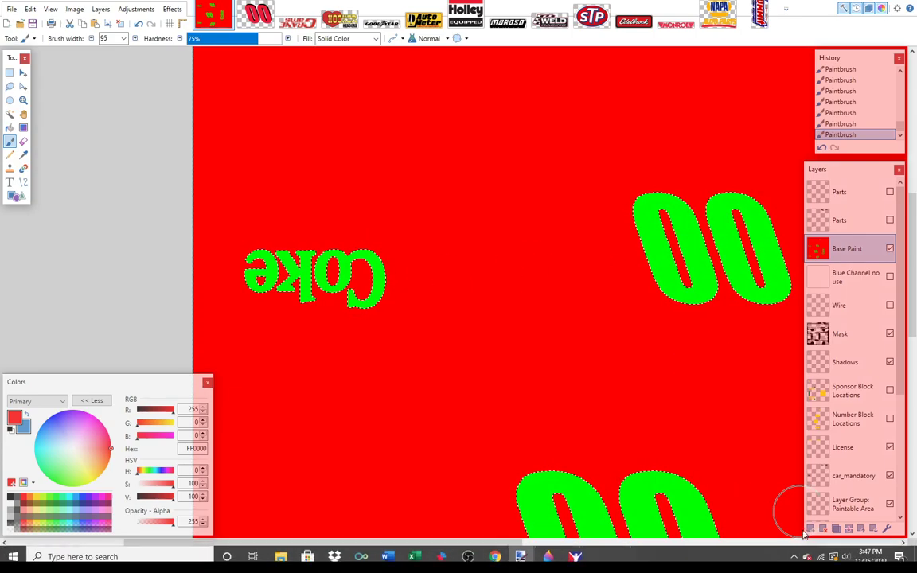
Step: Turn on the Decals layer, hide the Base Paint layer, and make Decals the active layer
click(836, 554)
click(836, 554)
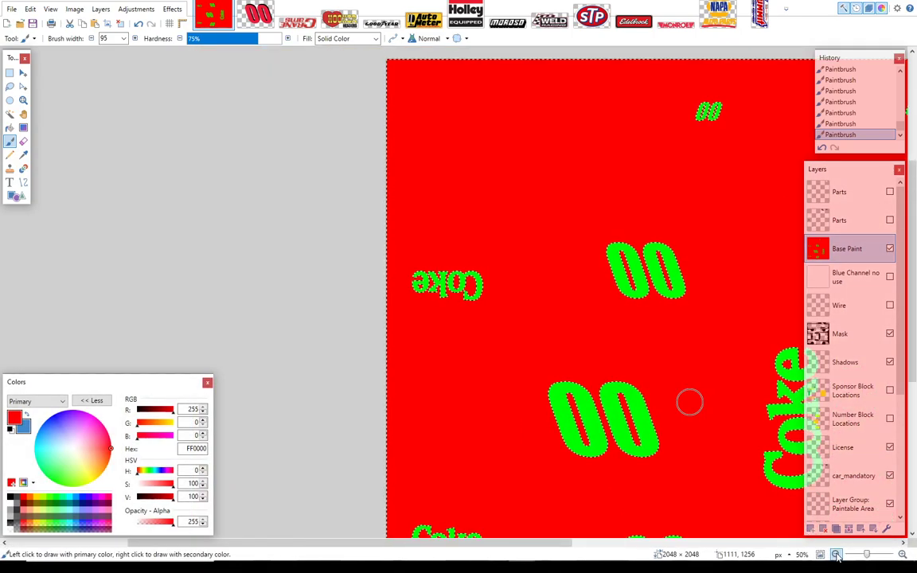
click(836, 555)
drag(558, 543, 624, 550)
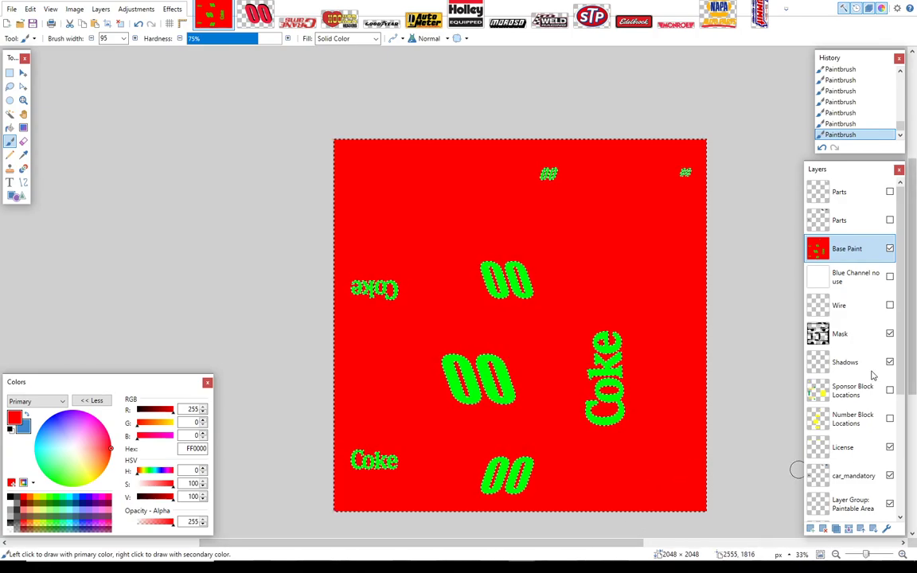
drag(904, 318, 916, 434)
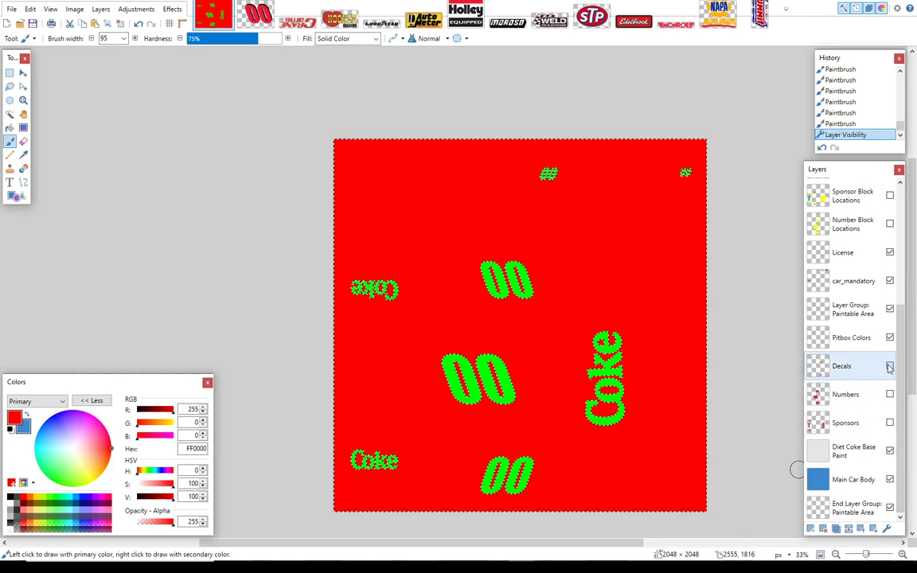
drag(901, 370, 898, 262)
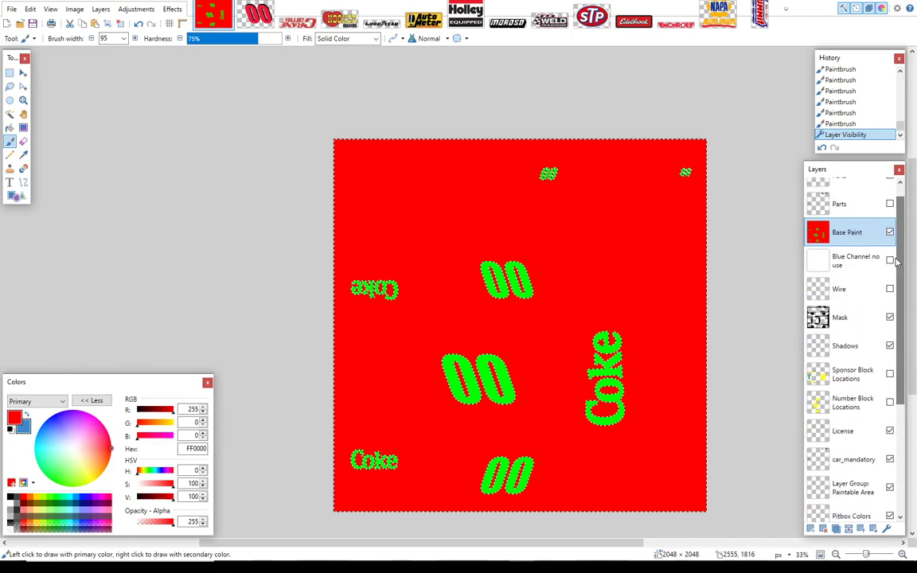
click(890, 233)
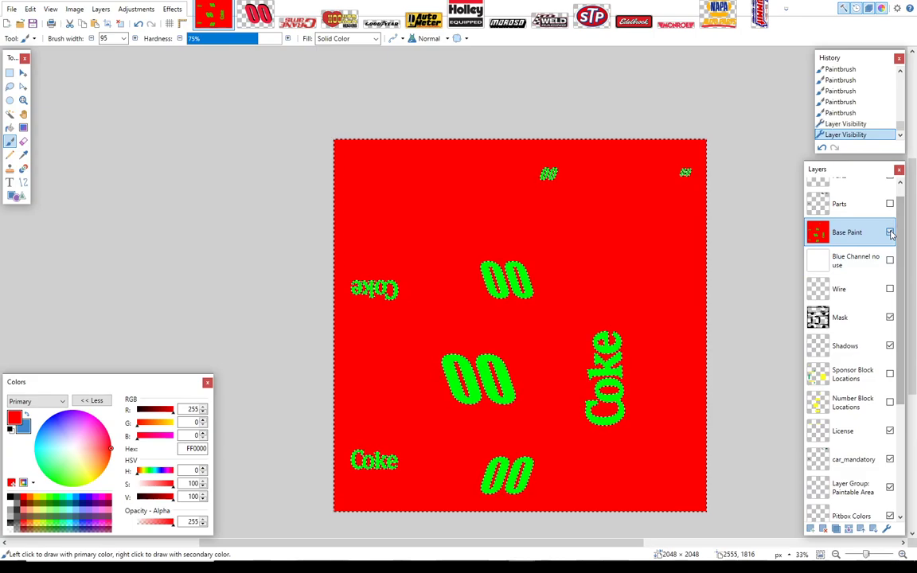
drag(901, 246, 905, 359)
click(864, 368)
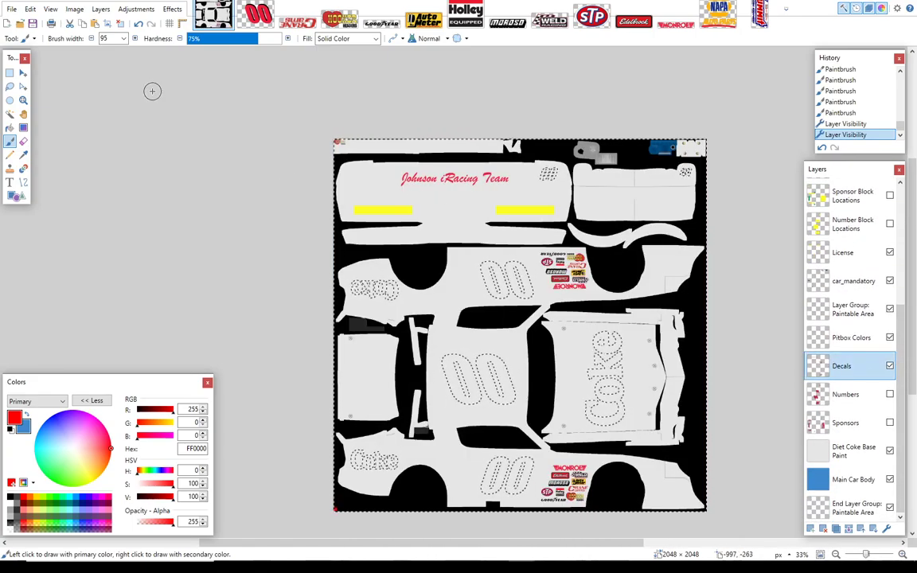
Step: Clear the old selection and select the red team lettering and matching red decal areas on the Decals layer with the Magic Wand
click(29, 10)
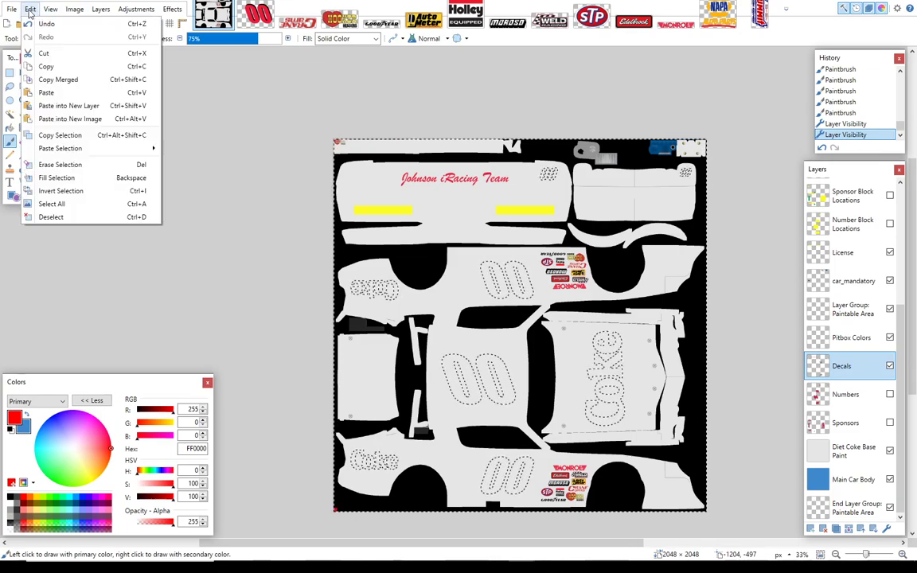
click(56, 216)
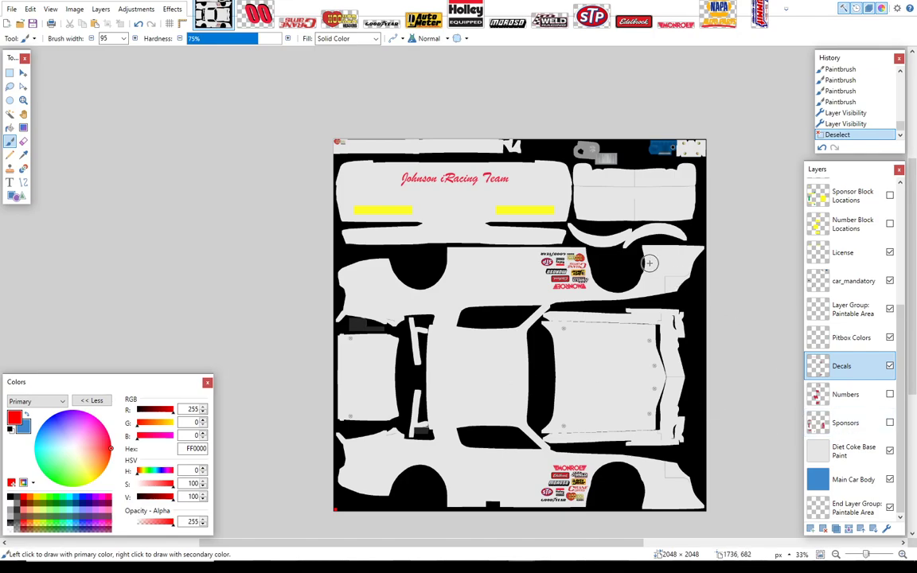
click(9, 113)
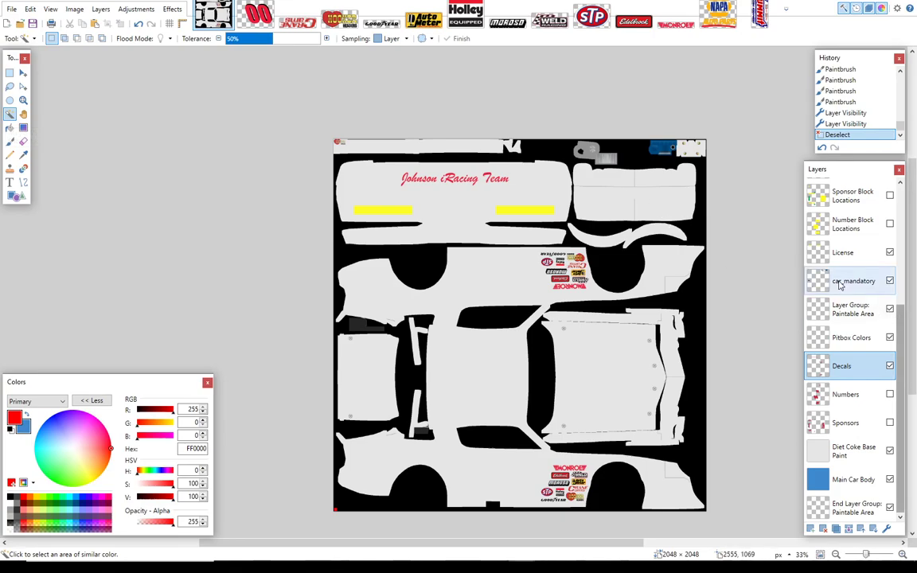
click(905, 555)
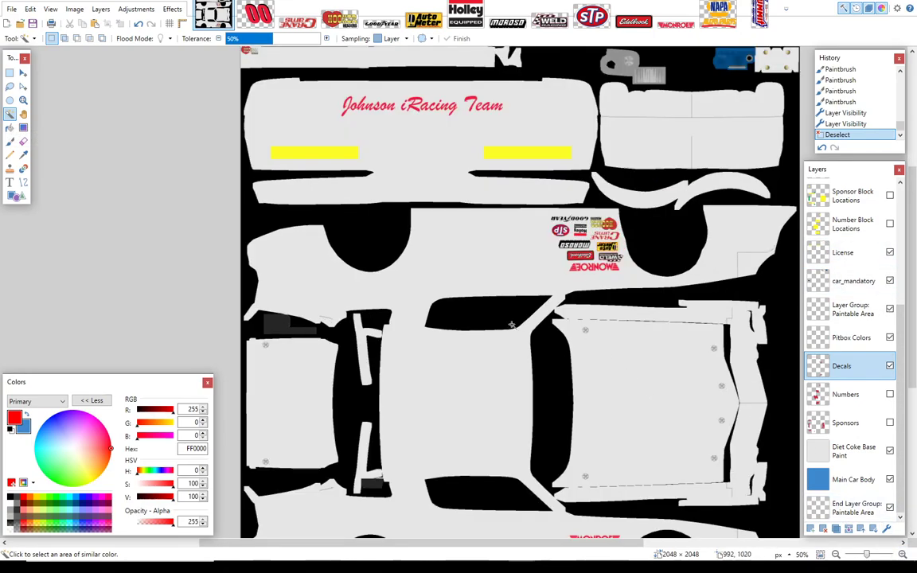
click(414, 100)
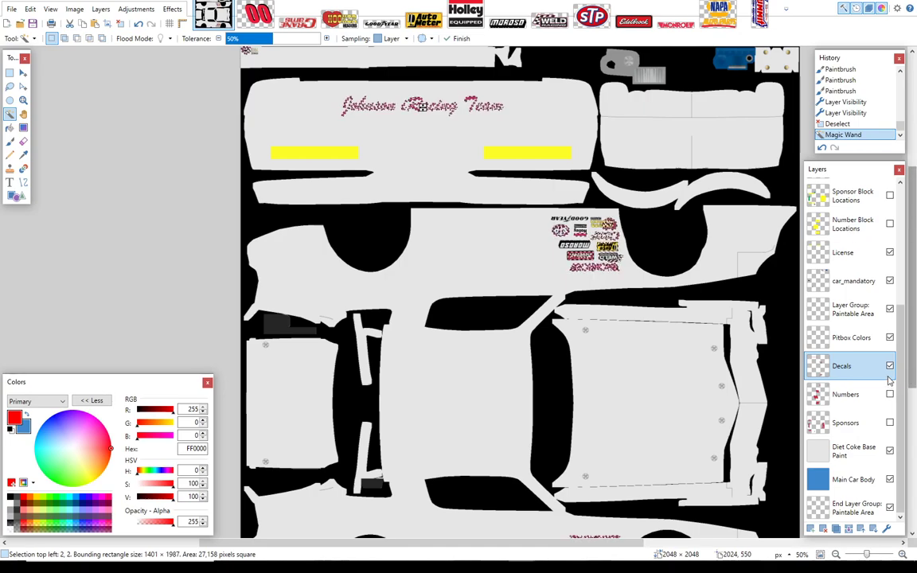
Step: Show and activate the Base Paint layer, then paint the selected team lettering and upper side decals black (000000)
drag(903, 374, 903, 254)
click(884, 250)
click(891, 250)
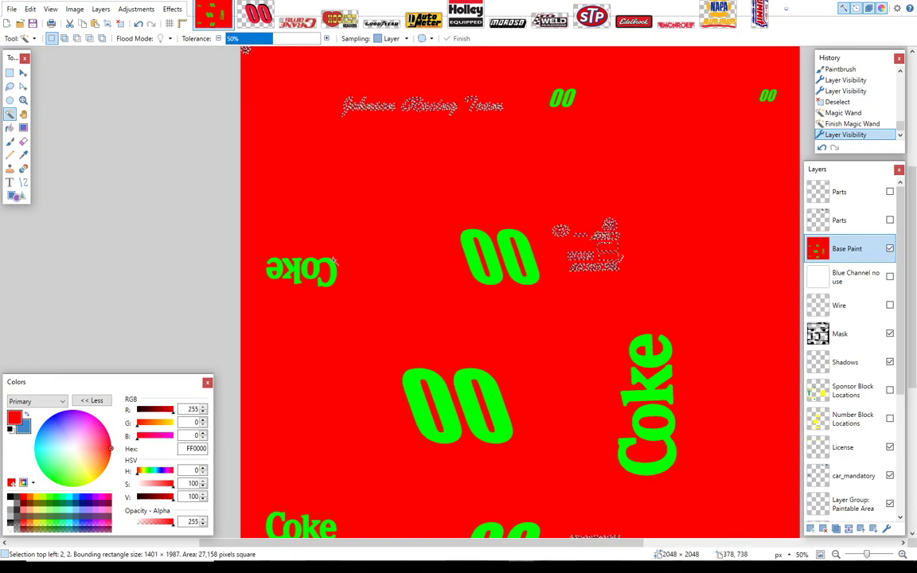
drag(175, 414, 127, 415)
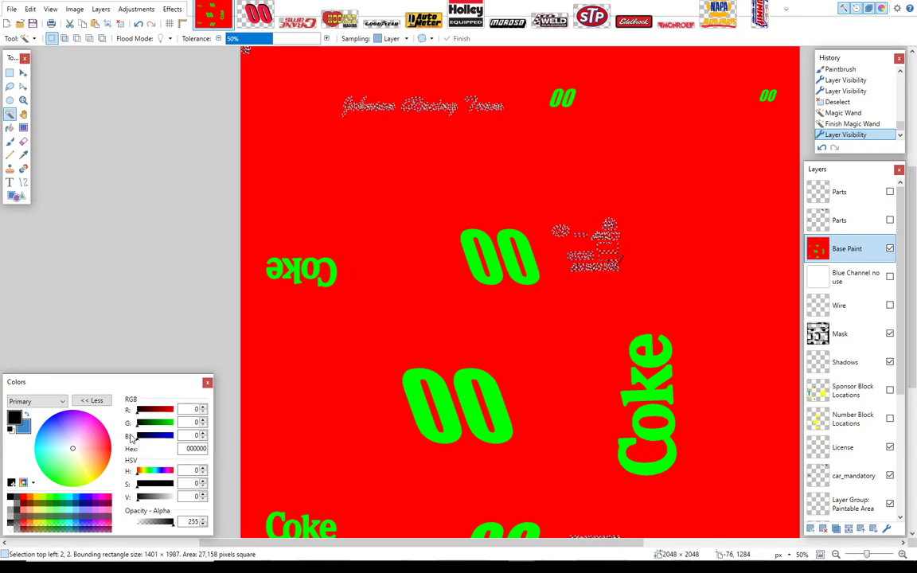
click(9, 142)
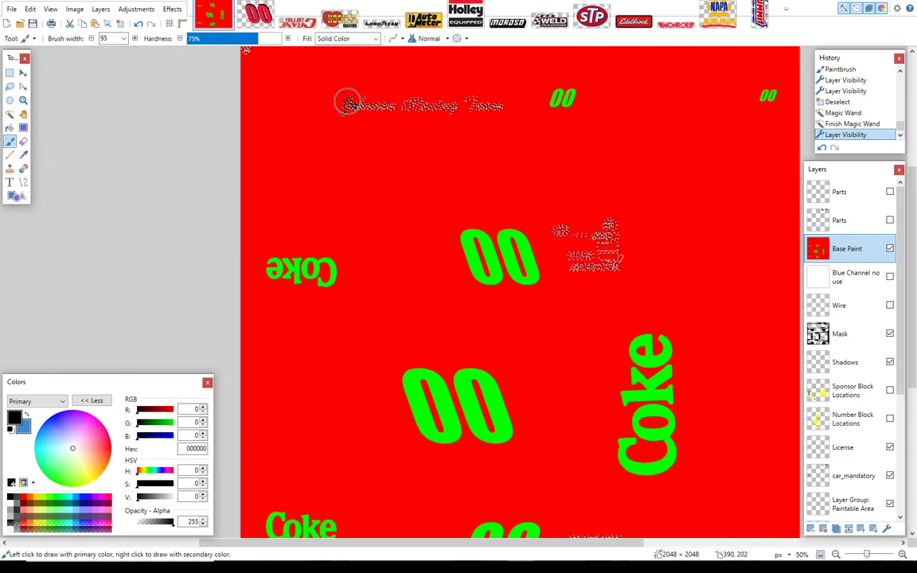
drag(363, 118, 333, 115)
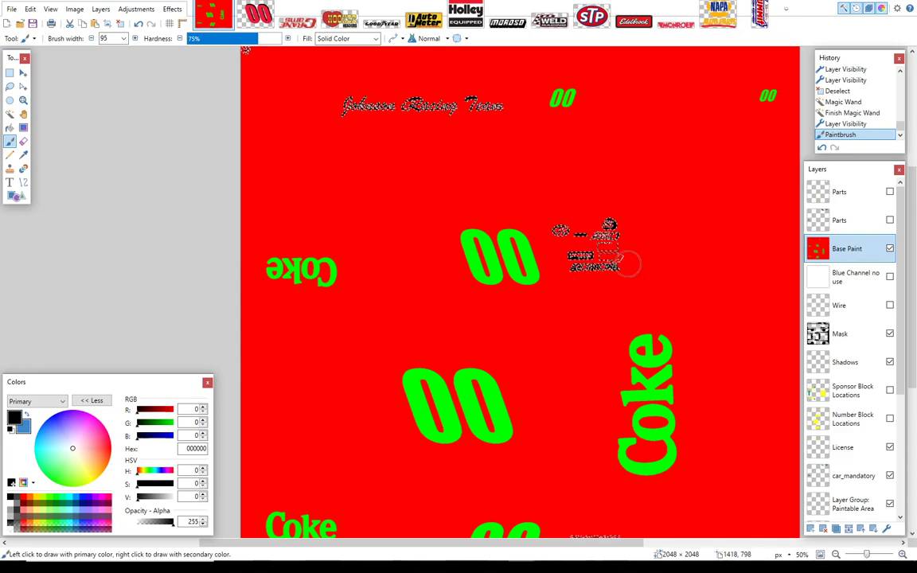
drag(628, 264, 632, 266)
Step: Paint the selected areas of the lower side decal group black on the Base Paint layer
drag(900, 234, 913, 280)
scroll(629, 339, down, 5)
mouse_move(629, 340)
mouse_down()
mouse_move(561, 335)
mouse_move(570, 351)
mouse_move(629, 348)
mouse_move(616, 365)
mouse_move(589, 374)
mouse_move(611, 355)
mouse_up()
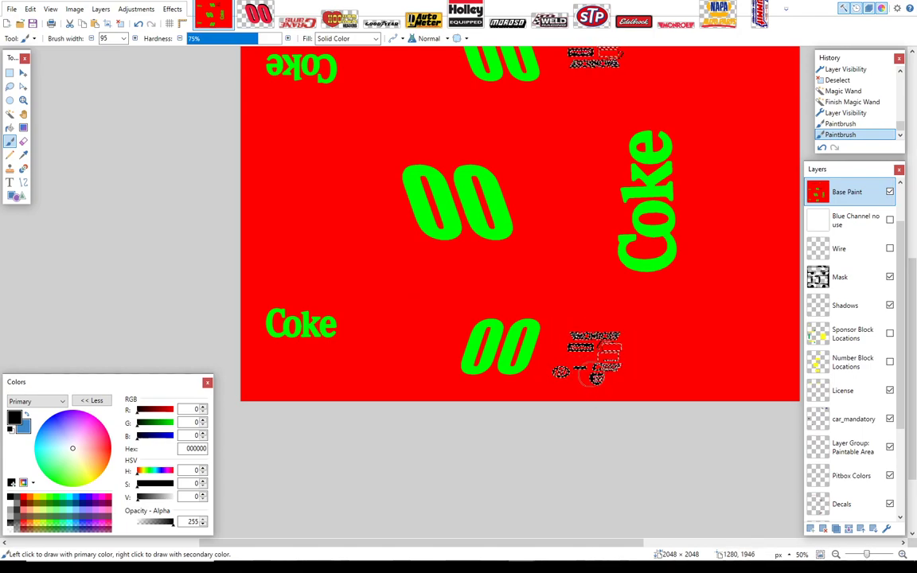
drag(563, 381, 592, 346)
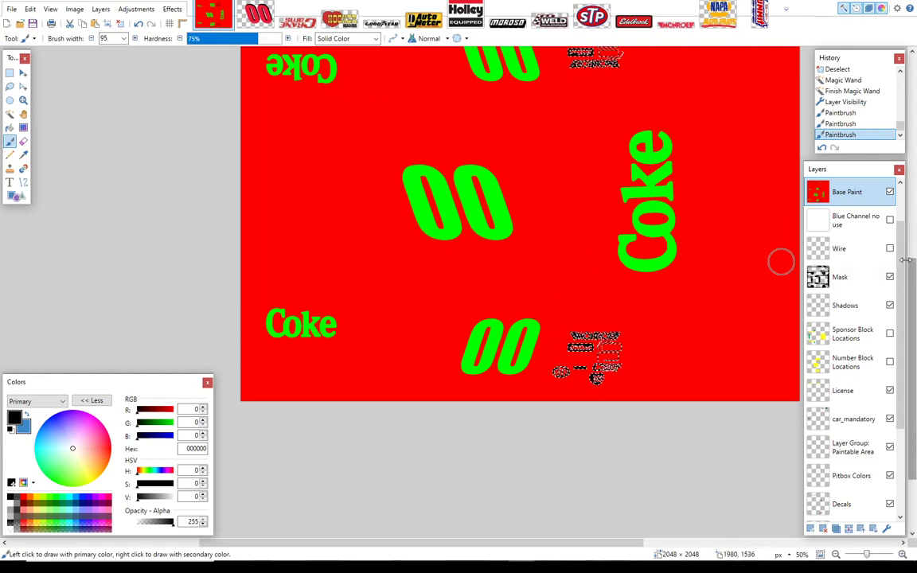
Step: Make Decals the active layer and hide the Base Paint layer
scroll(853, 335, down, 5)
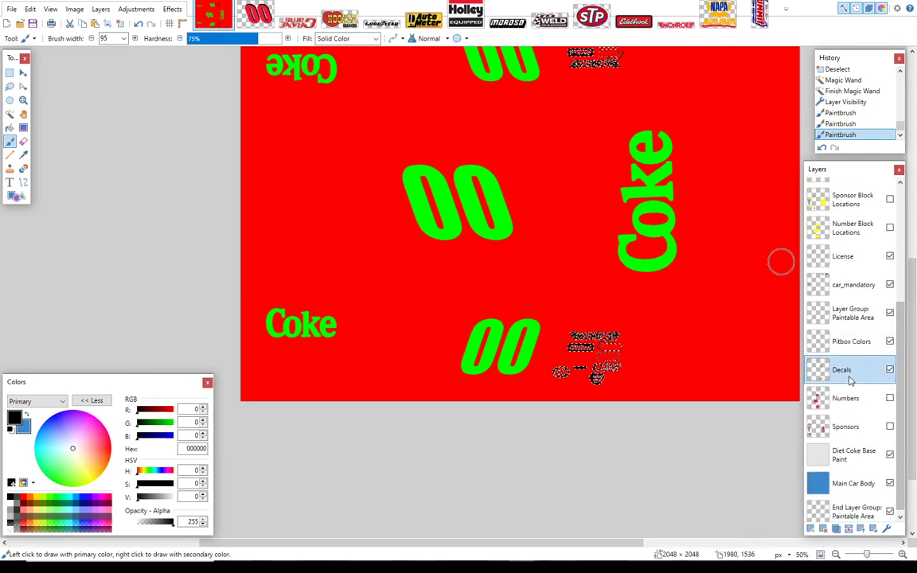
scroll(880, 375, up, 5)
scroll(910, 252, up, 1)
click(890, 237)
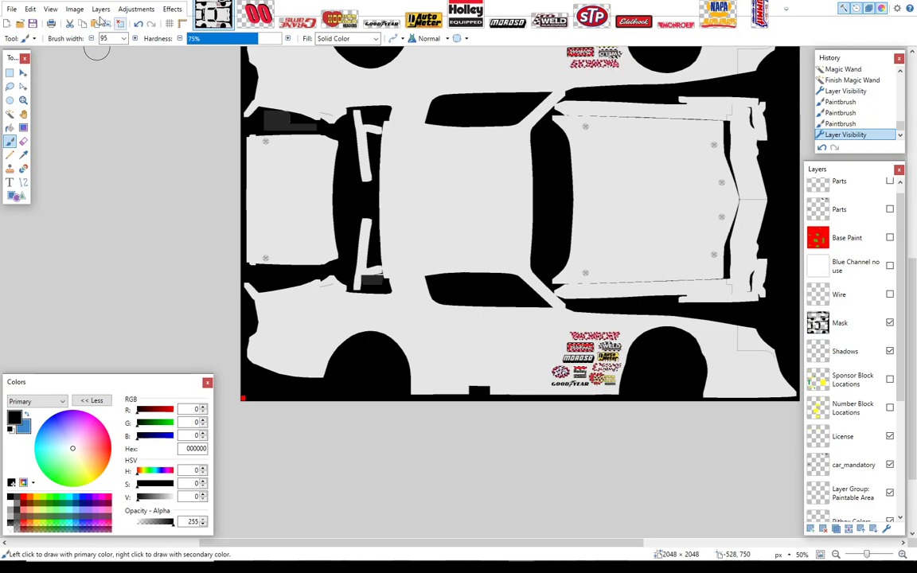
Step: Clear the old selection and select the black areas of the sponsor decals with the Magic Wand, starting from the Moroso logo
click(32, 9)
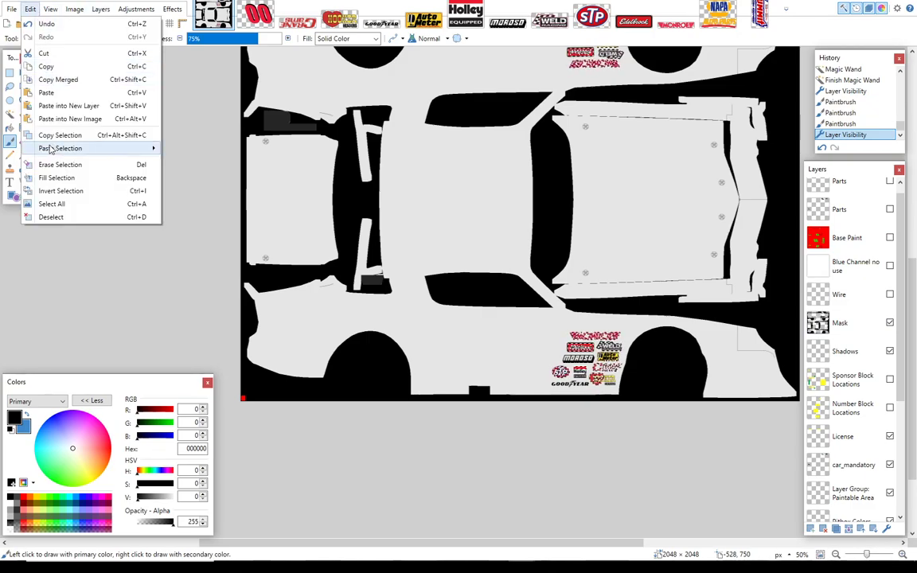
click(60, 214)
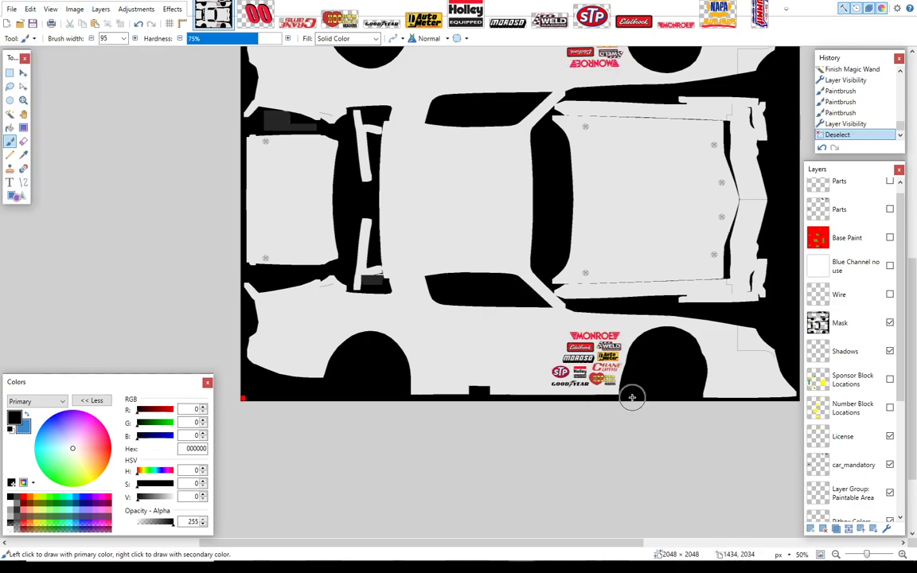
click(902, 555)
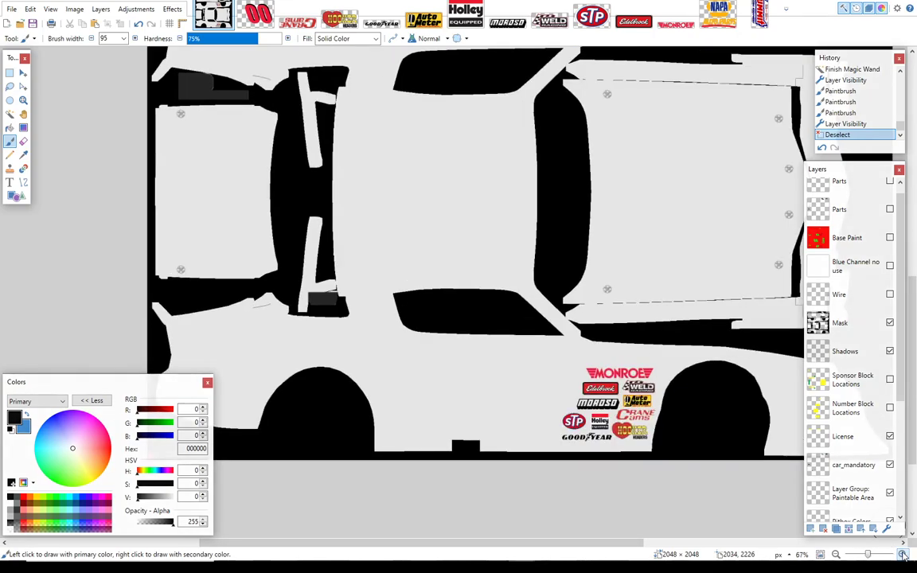
click(902, 554)
drag(913, 446, 912, 505)
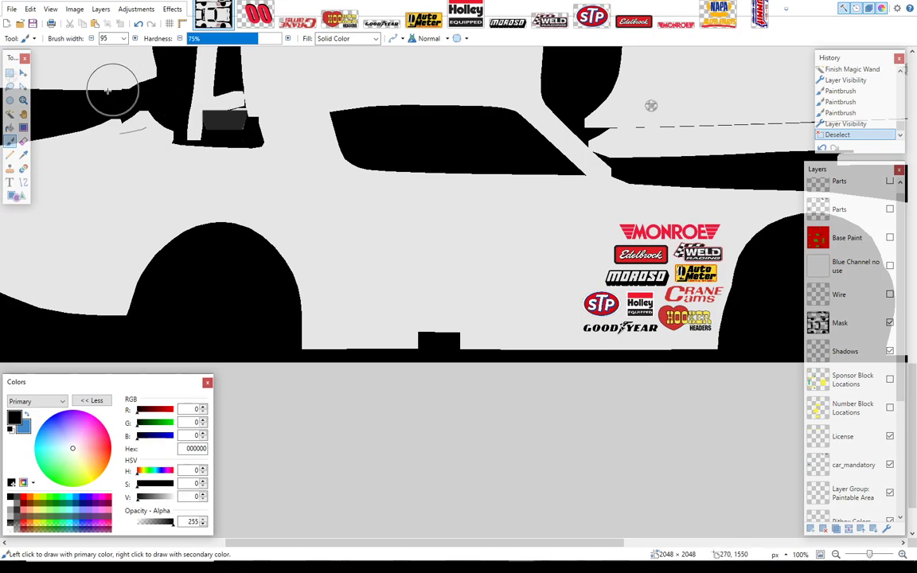
click(9, 116)
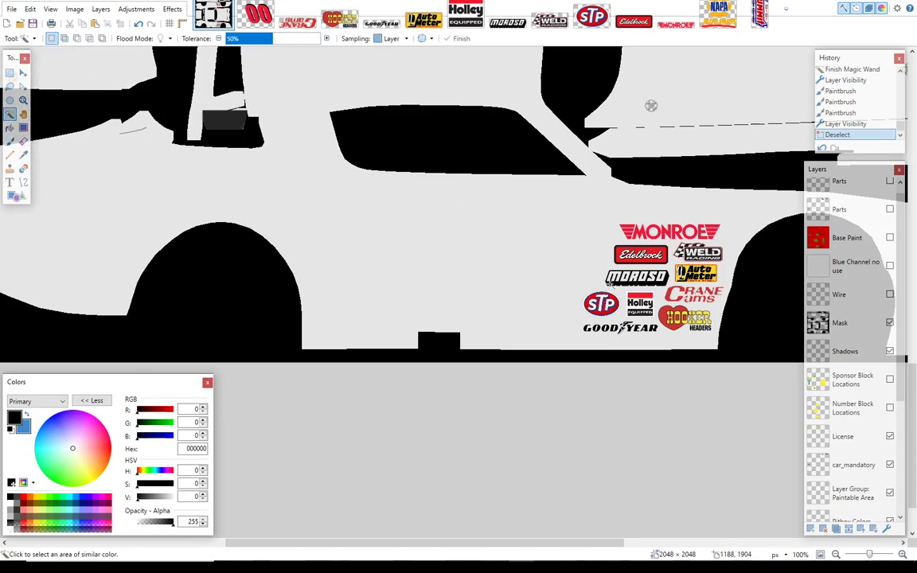
click(613, 287)
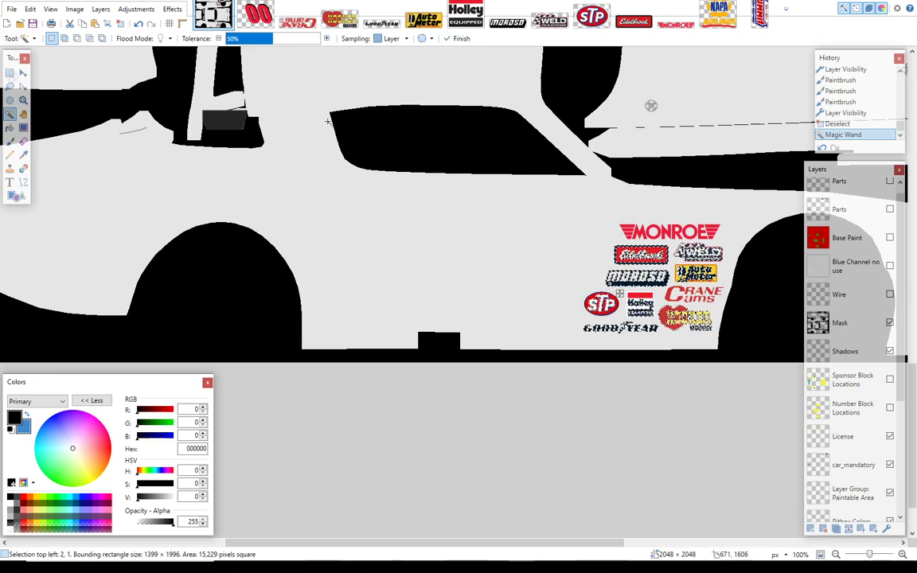
Step: Show and activate Base Paint, then brush the selected areas of the upper and lower side decal groups black
drag(913, 433, 915, 315)
click(860, 240)
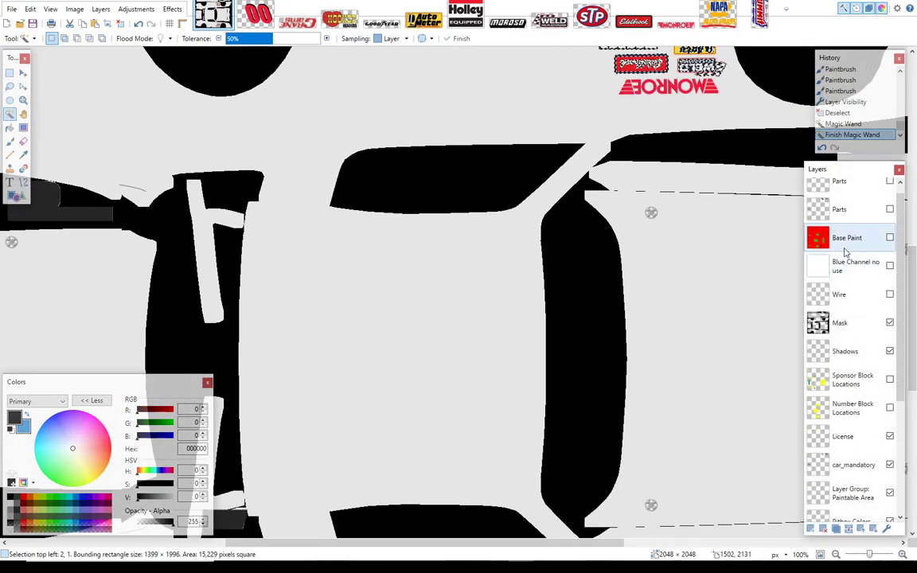
click(891, 238)
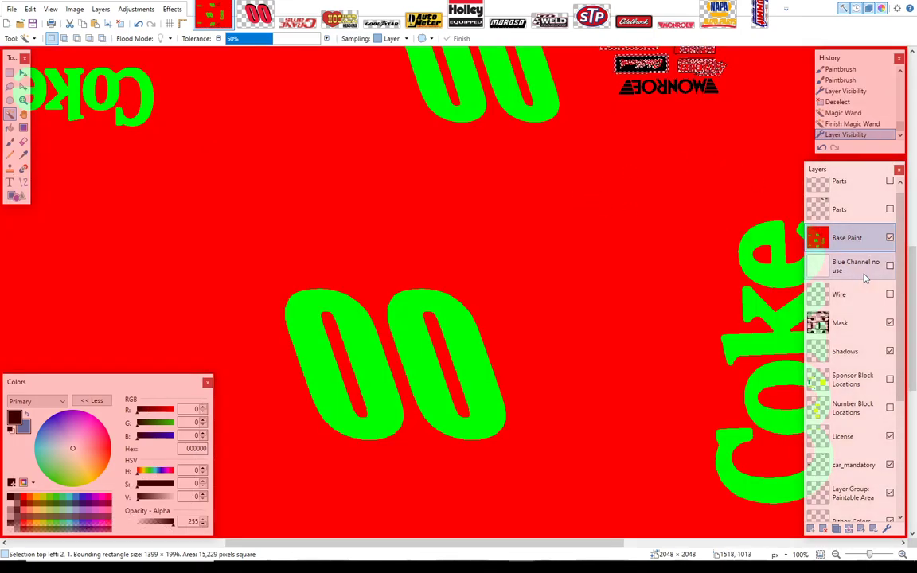
drag(913, 311, 914, 248)
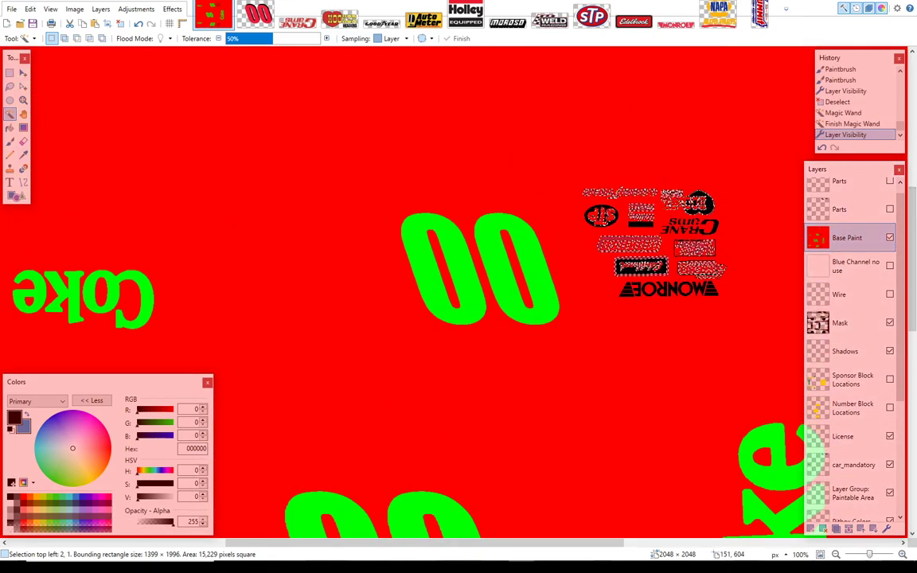
click(10, 141)
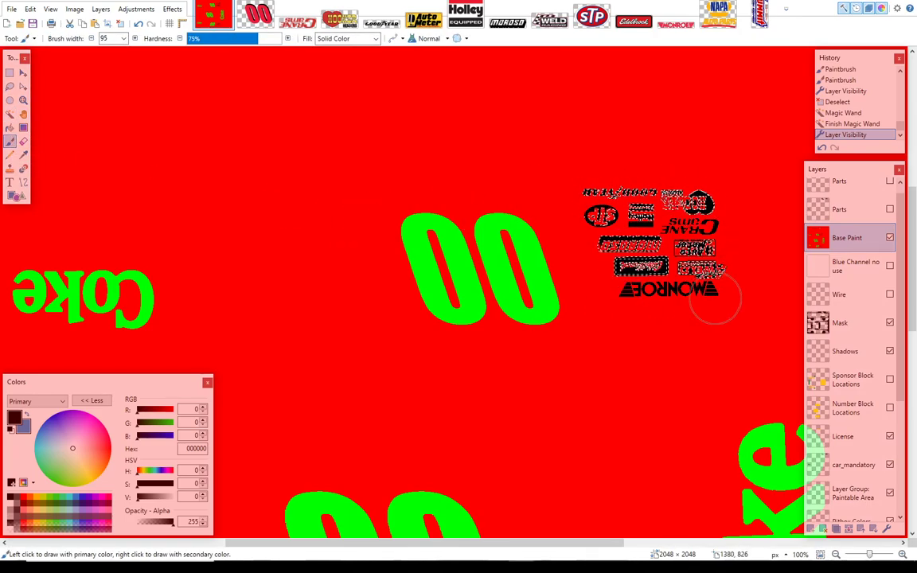
drag(683, 213, 569, 193)
drag(914, 203, 916, 350)
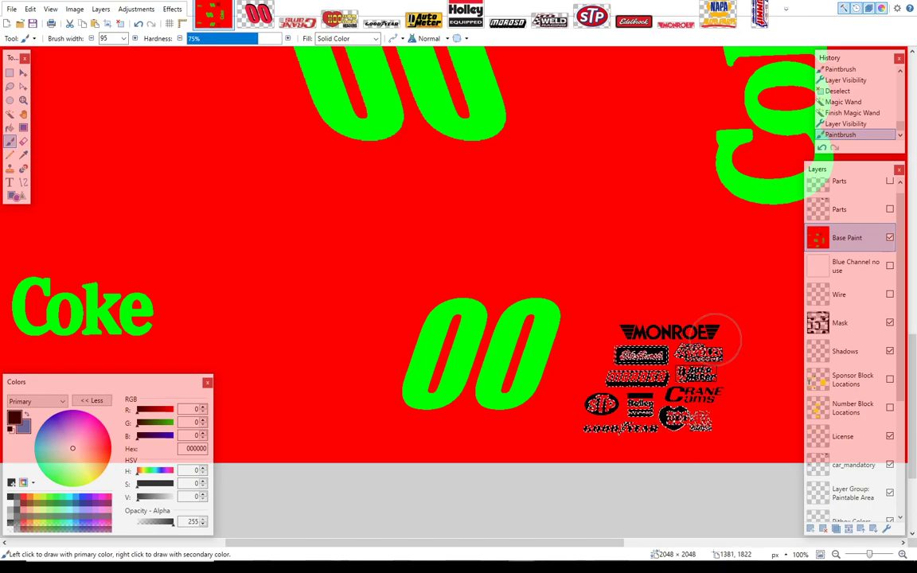
click(670, 320)
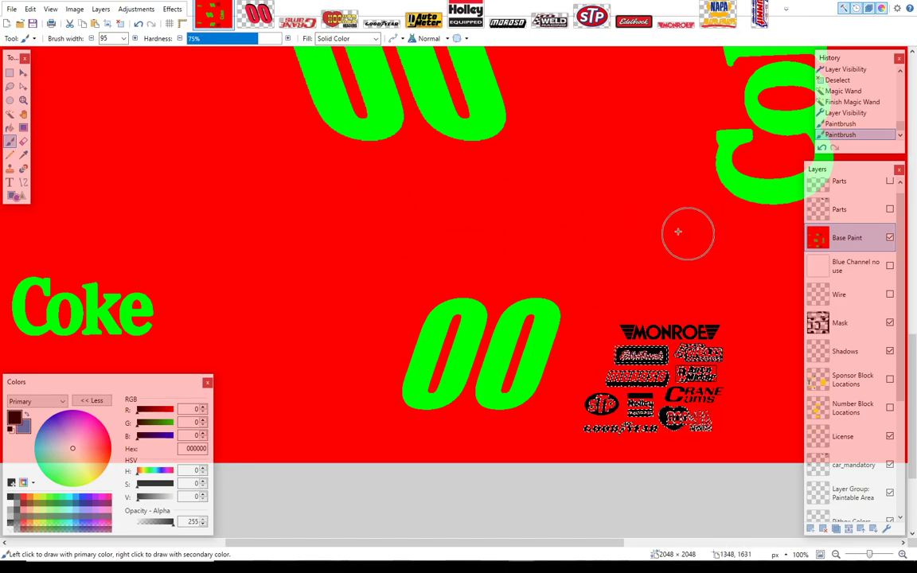
Step: Hide the Base Paint layer and switch back to the Decals layer
click(890, 238)
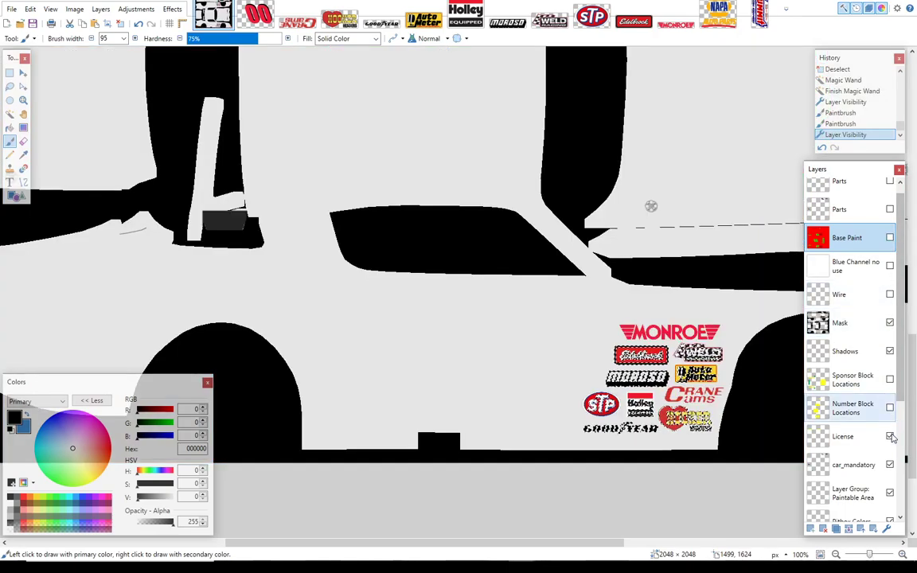
scroll(906, 430, down, 2)
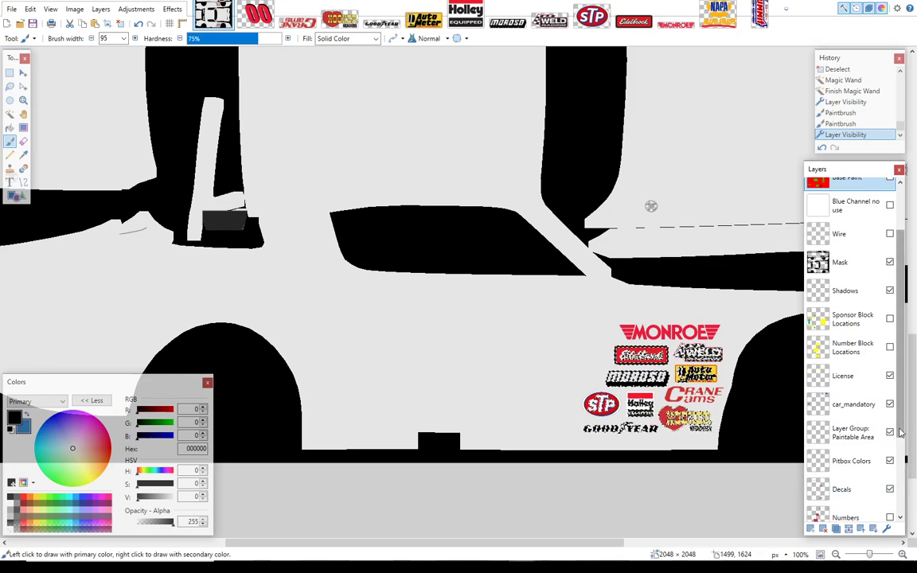
drag(900, 422, 900, 427)
click(865, 497)
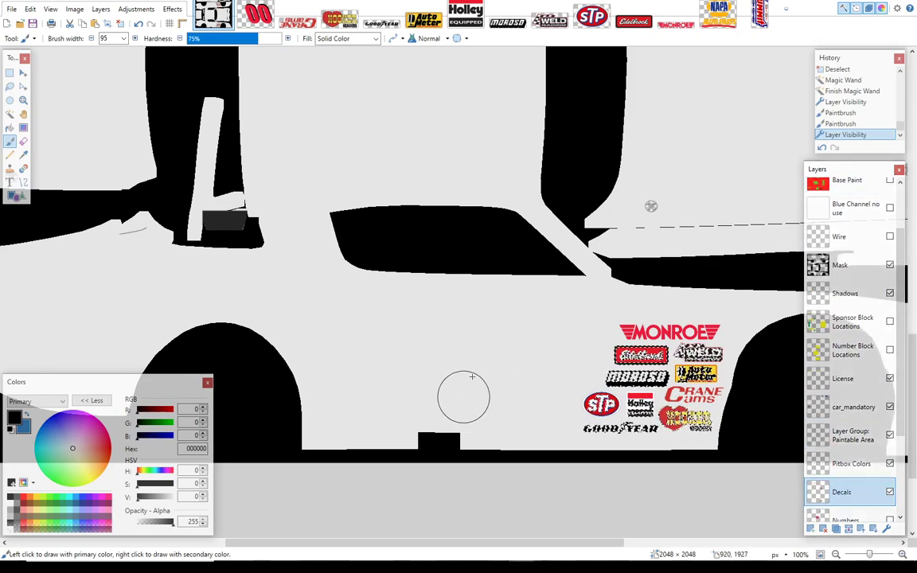
Step: Deselect the black decal areas and select the yellow areas with the Magic Wand, starting from the Hooker Headers logo
click(50, 9)
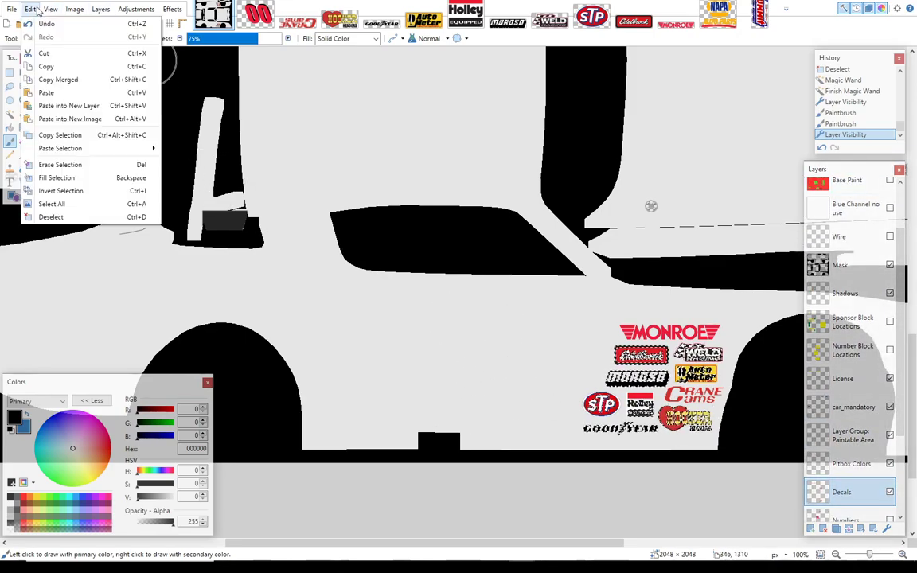
mouse_move(30, 8)
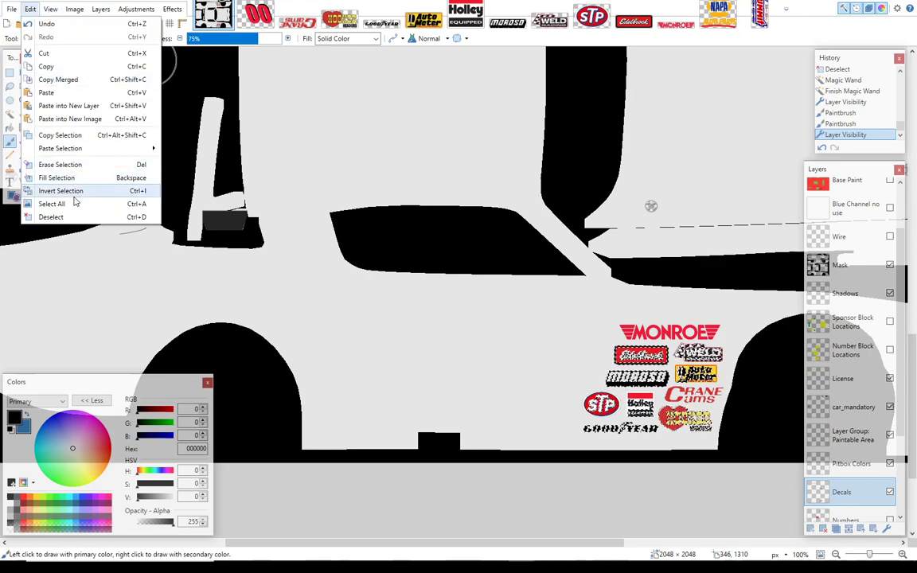
click(57, 216)
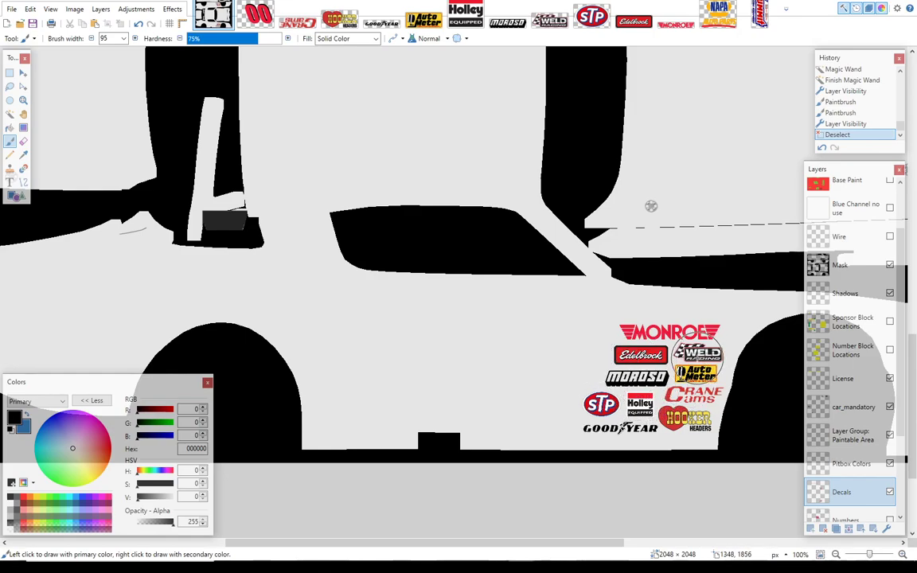
click(11, 113)
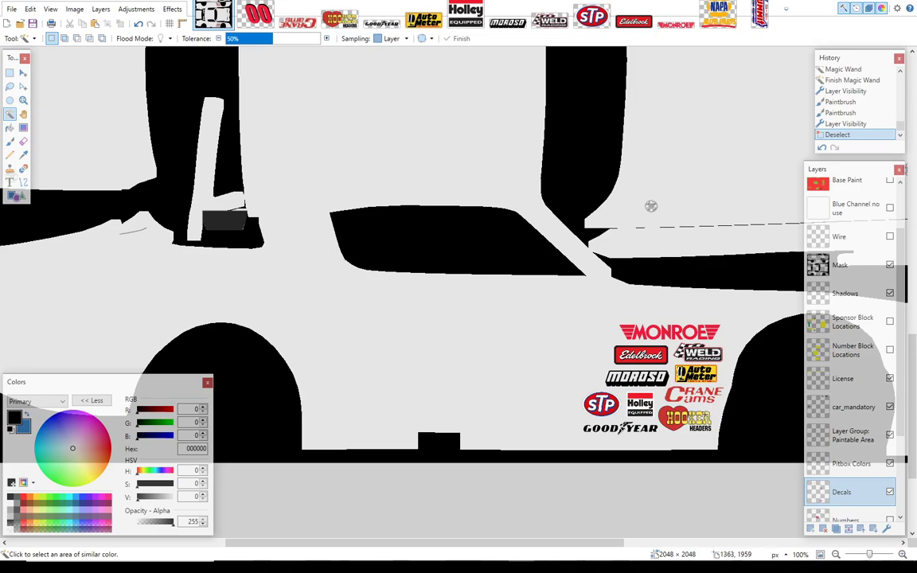
click(706, 413)
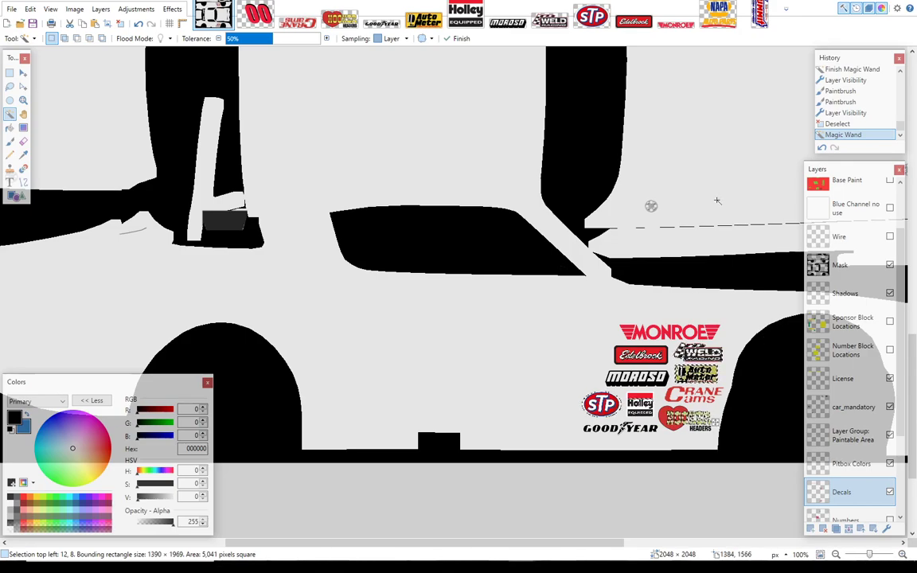
Step: Show and activate Base Paint, then fill in the selected yellow decal areas of both side groups with black brush strokes
click(846, 186)
click(889, 192)
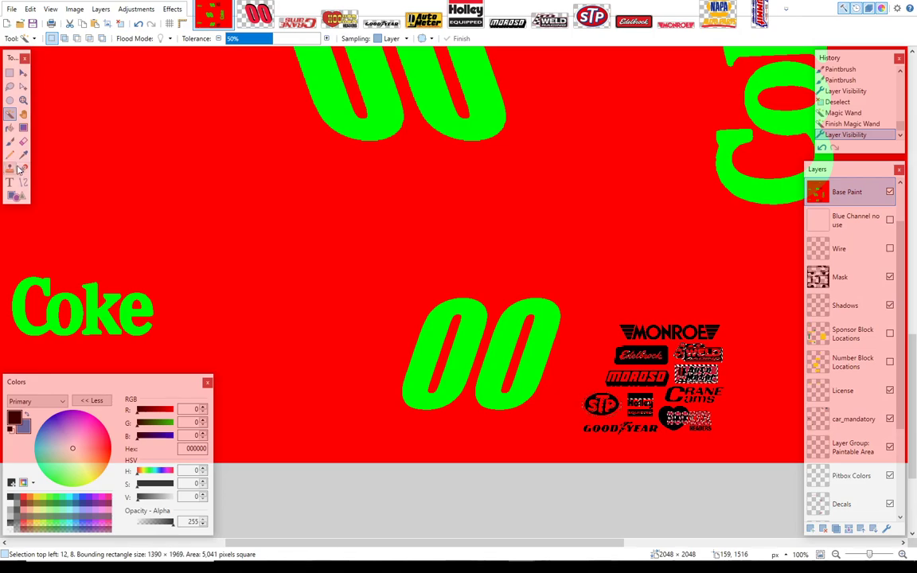
click(9, 143)
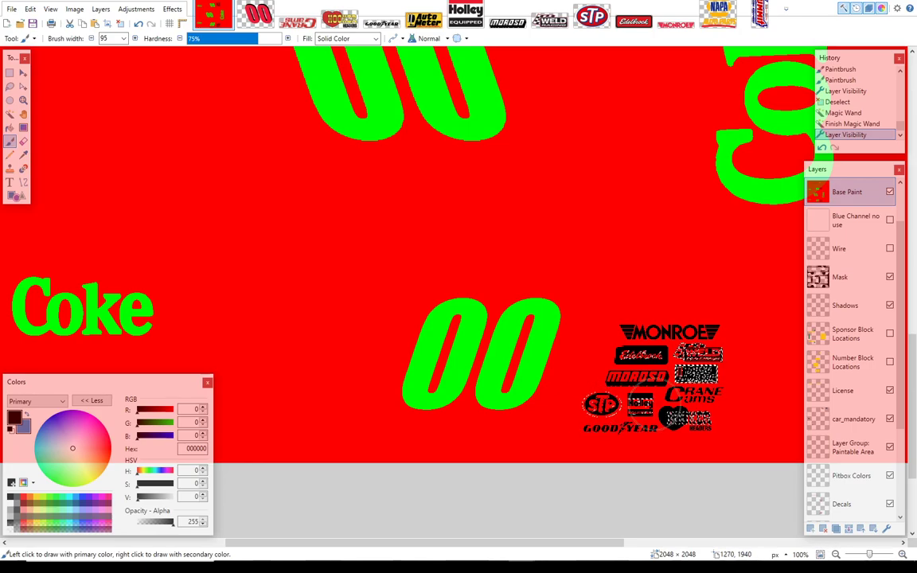
drag(673, 333, 681, 330)
drag(914, 365, 913, 225)
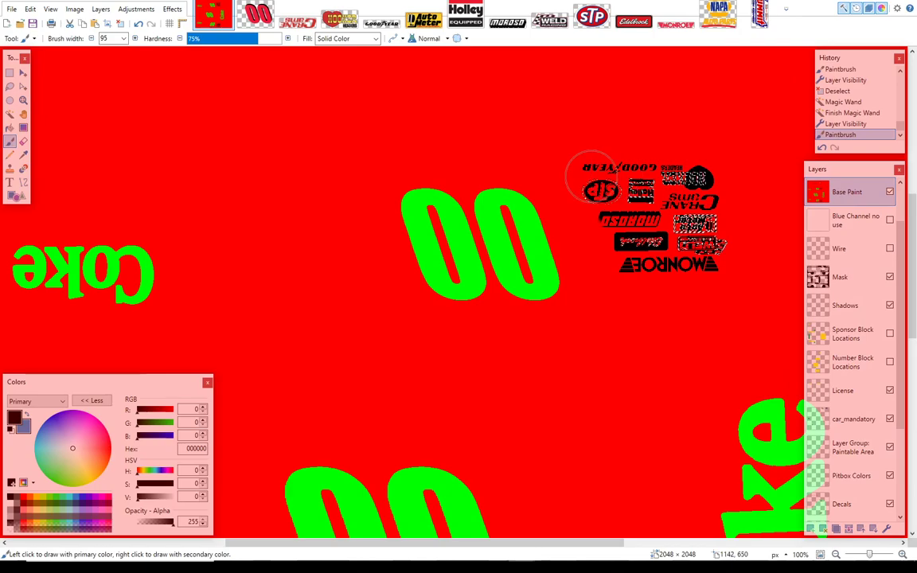
mouse_move(718, 245)
mouse_down()
mouse_move(728, 257)
mouse_move(696, 242)
mouse_move(646, 241)
mouse_up()
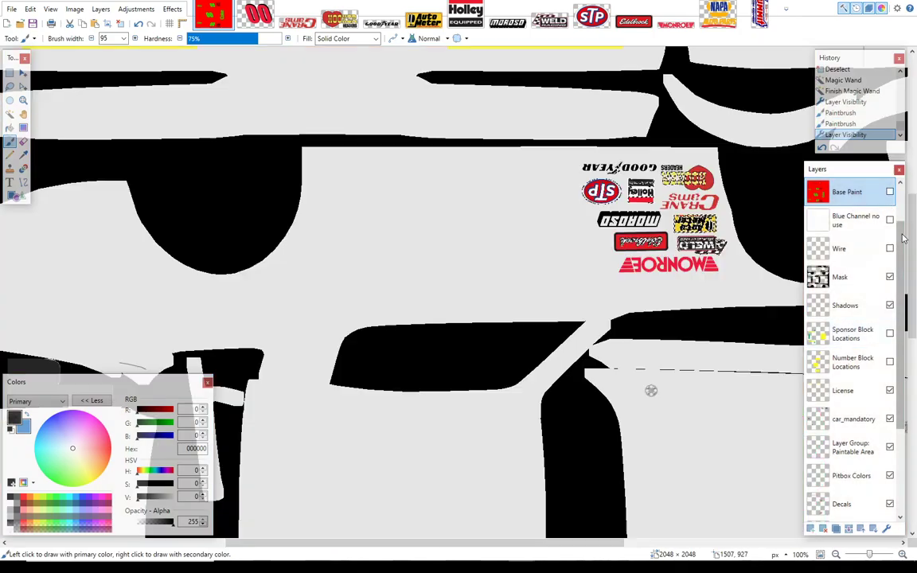
Step: Hide Base Paint again and make Decals the active layer
click(890, 192)
drag(905, 239, 905, 282)
click(868, 506)
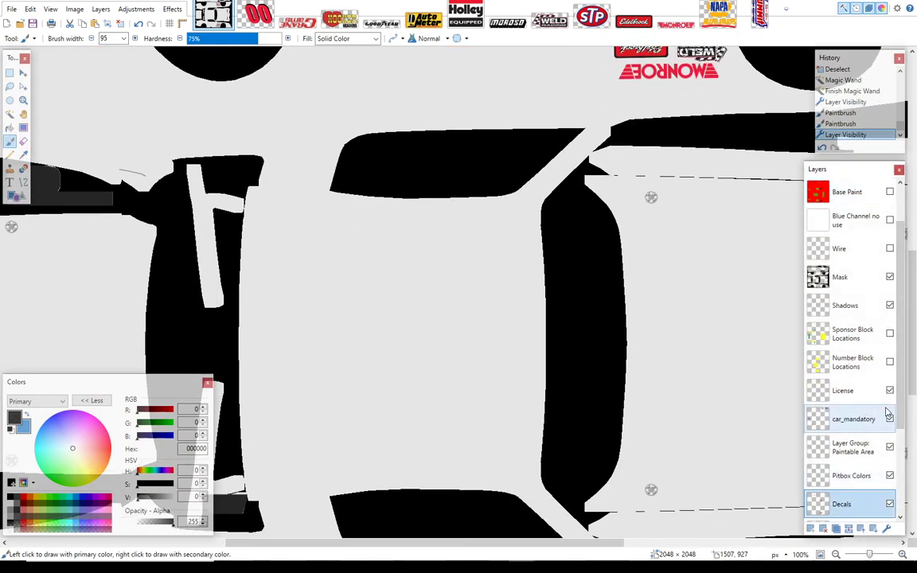
Step: Deselect the yellow decal areas and select the white areas on the Decals layer with the Magic Wand, sampling the STP lettering
drag(913, 390, 913, 472)
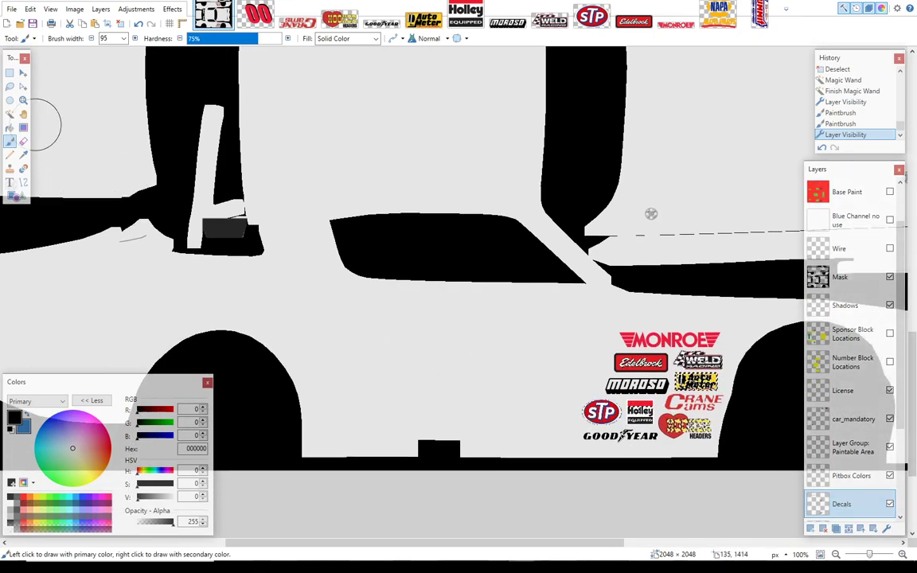
click(31, 8)
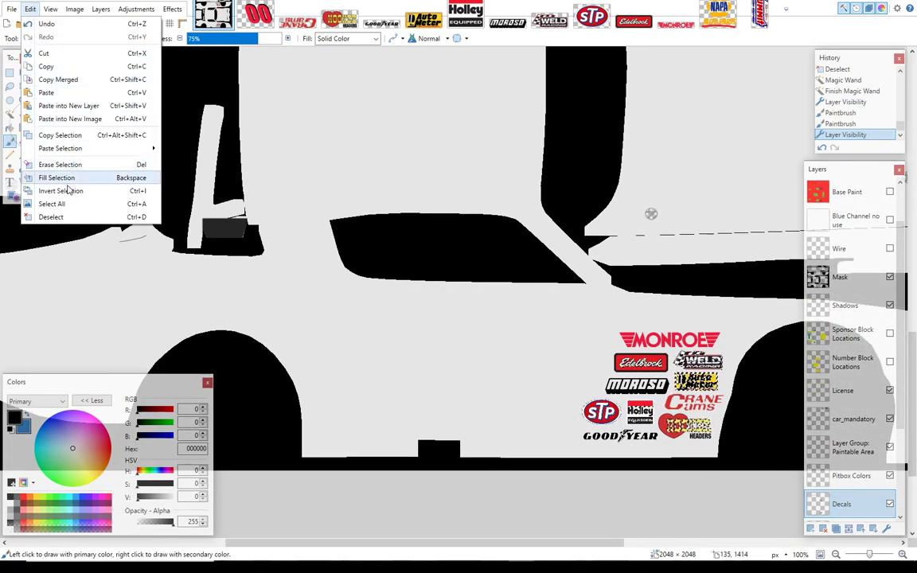
click(44, 209)
click(10, 116)
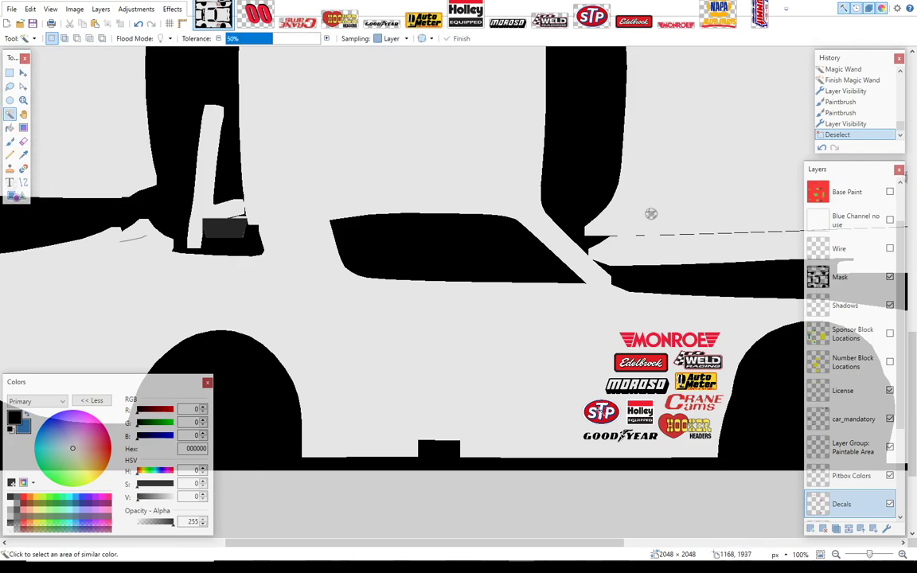
click(603, 412)
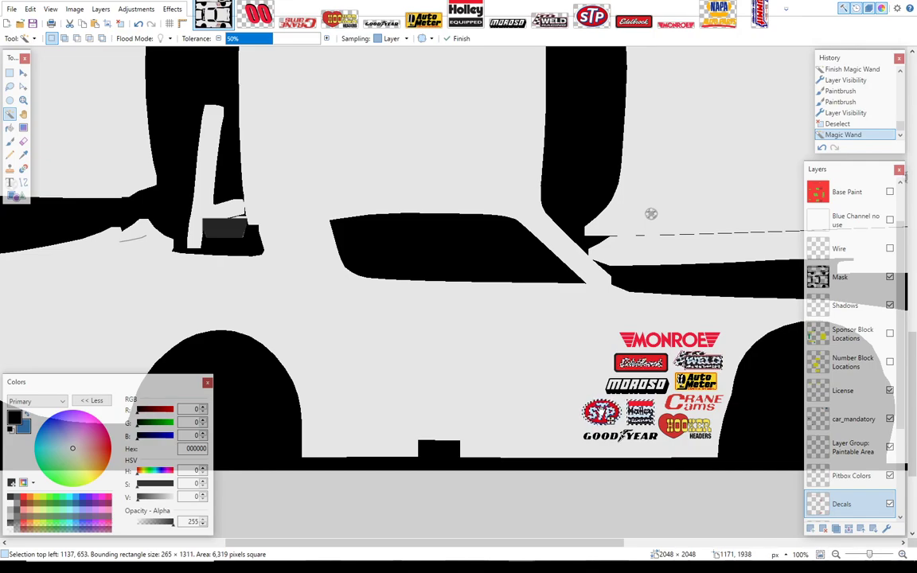
Step: Show and activate Base Paint, brush the selected white areas black in both side decal groups, and clear the selection
scroll(913, 355, up, 3)
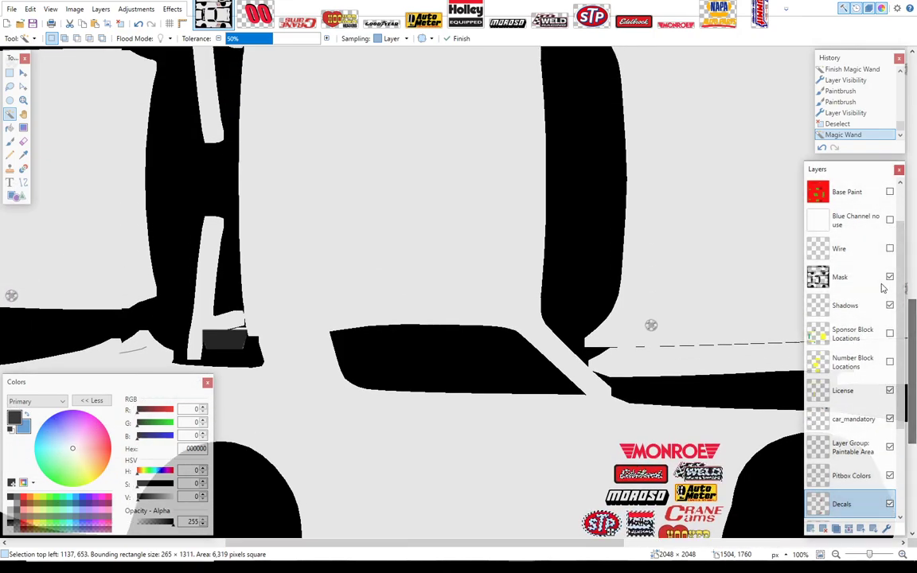
click(891, 195)
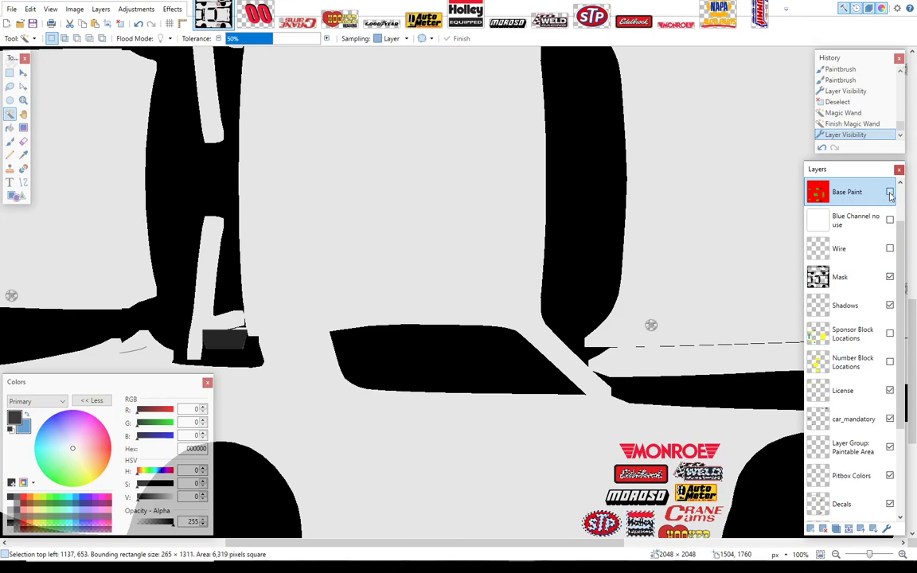
click(890, 193)
scroll(913, 344, down, 2)
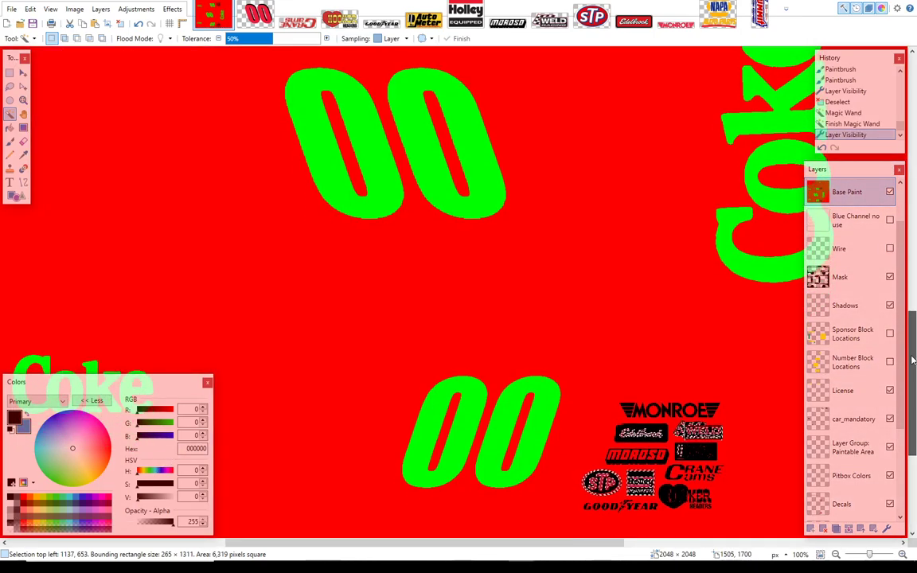
click(10, 141)
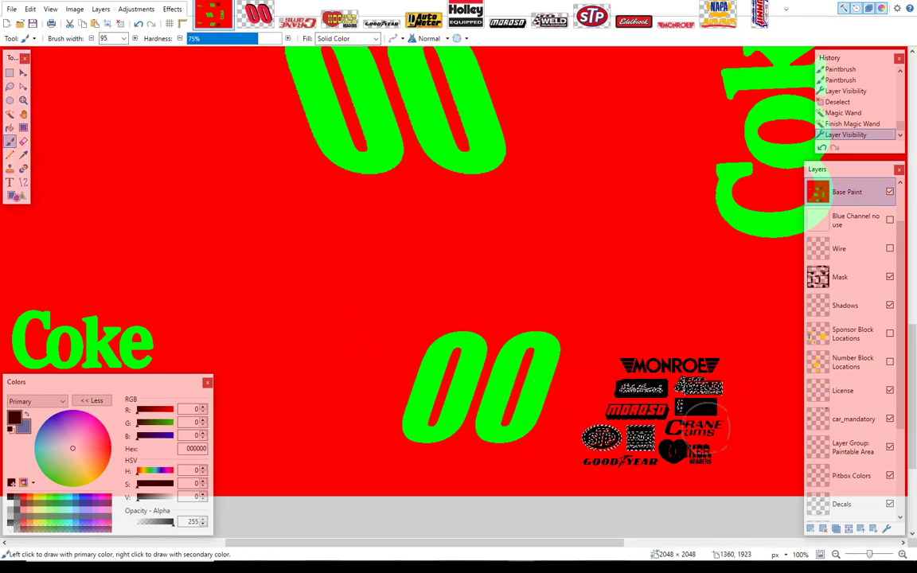
drag(687, 460, 701, 457)
mouse_move(912, 424)
mouse_down()
mouse_move(915, 306)
mouse_move(886, 265)
mouse_up()
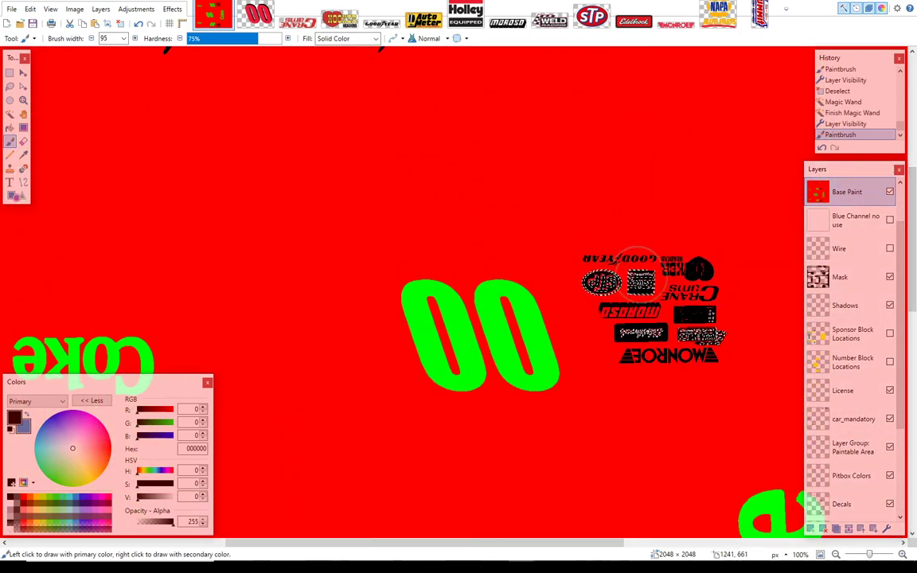
drag(706, 358, 643, 384)
key(ctrl+d)
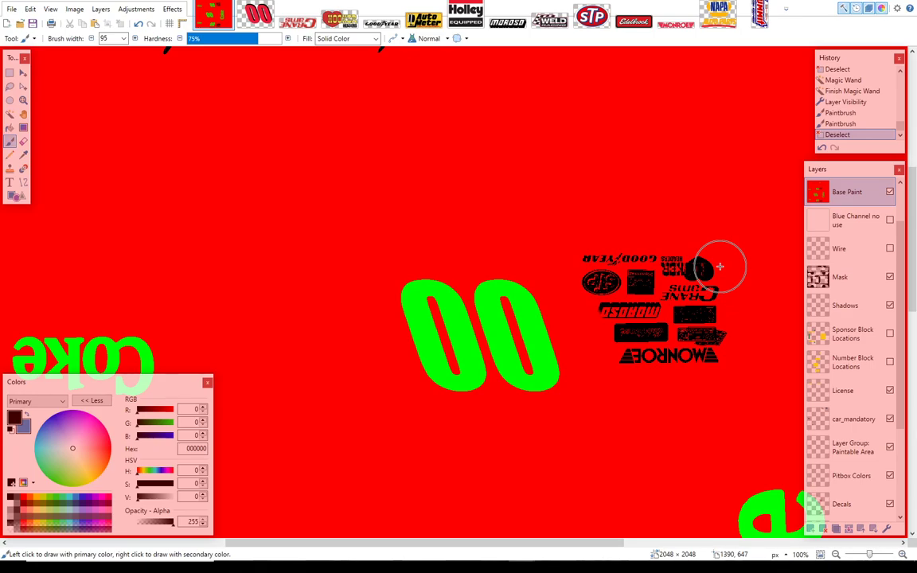
Step: Compare the blackened side decals with the originals by toggling the visibility of Base Paint
drag(913, 239, 916, 401)
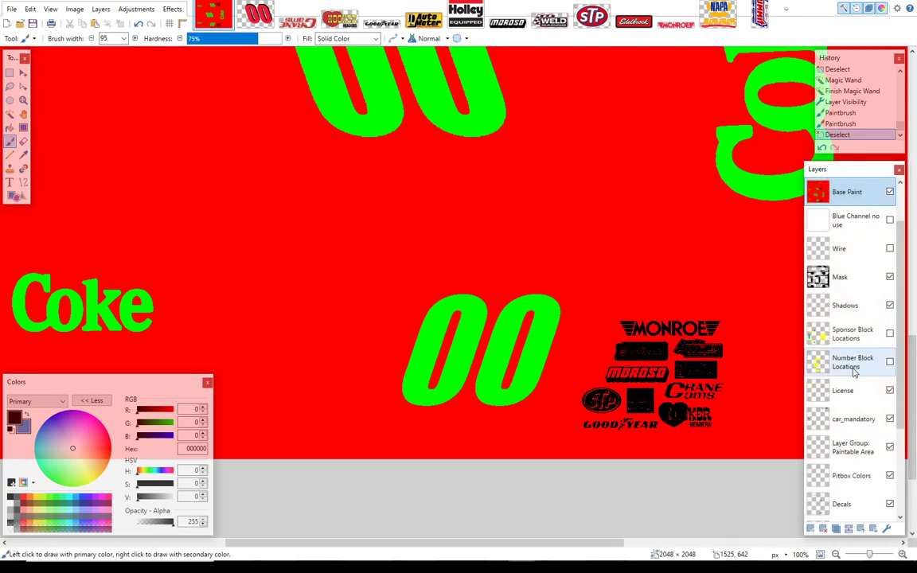
click(891, 192)
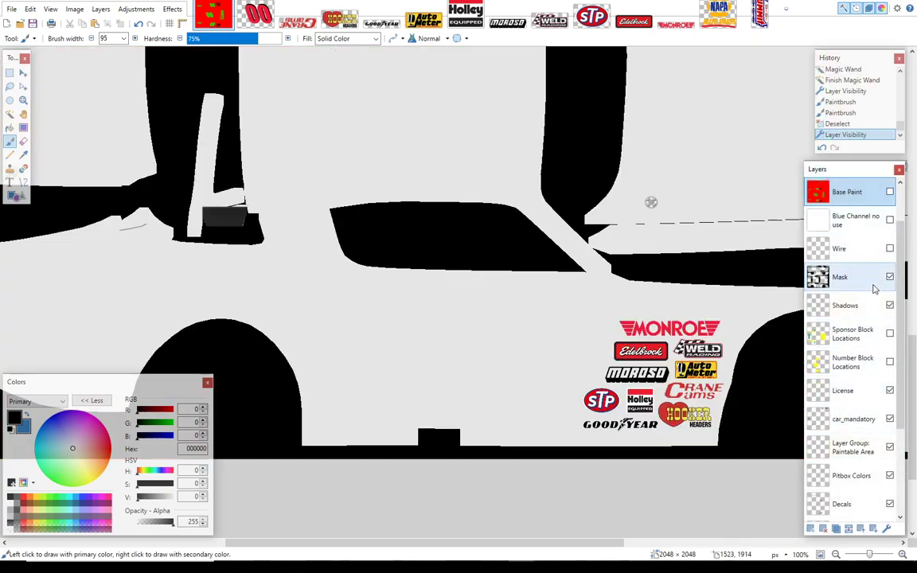
click(890, 191)
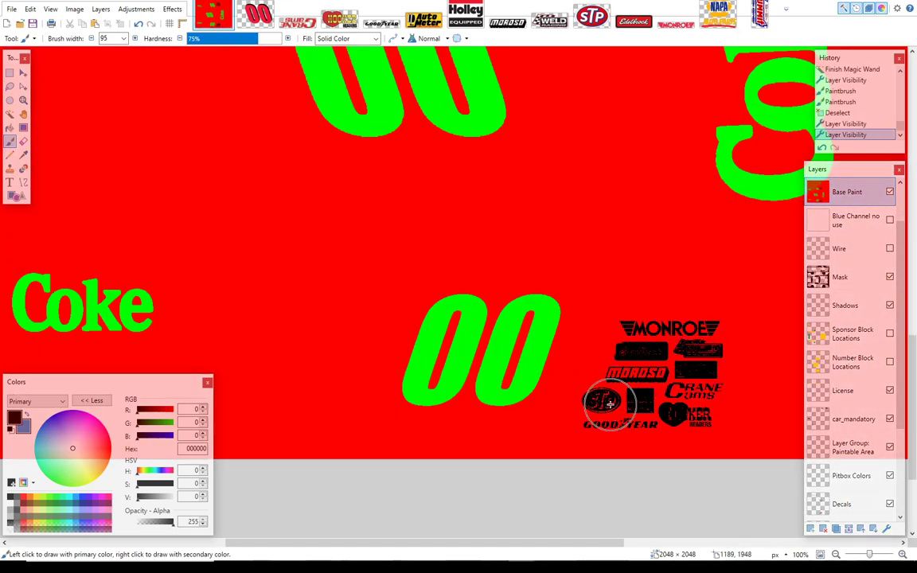
Step: Hide Base Paint, activate Decals, and select areas of similar color with the Magic Wand, sampling inside the STP logo
click(891, 191)
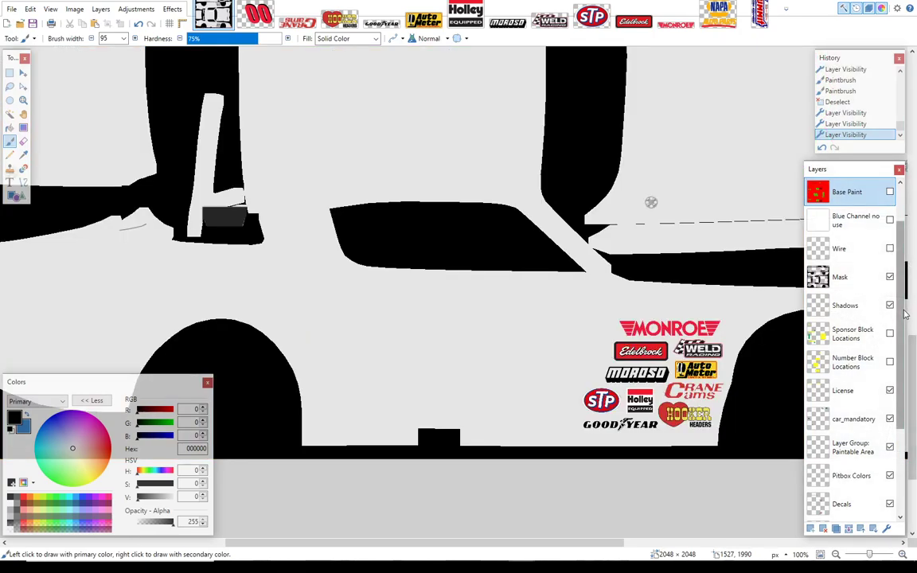
click(842, 503)
click(903, 554)
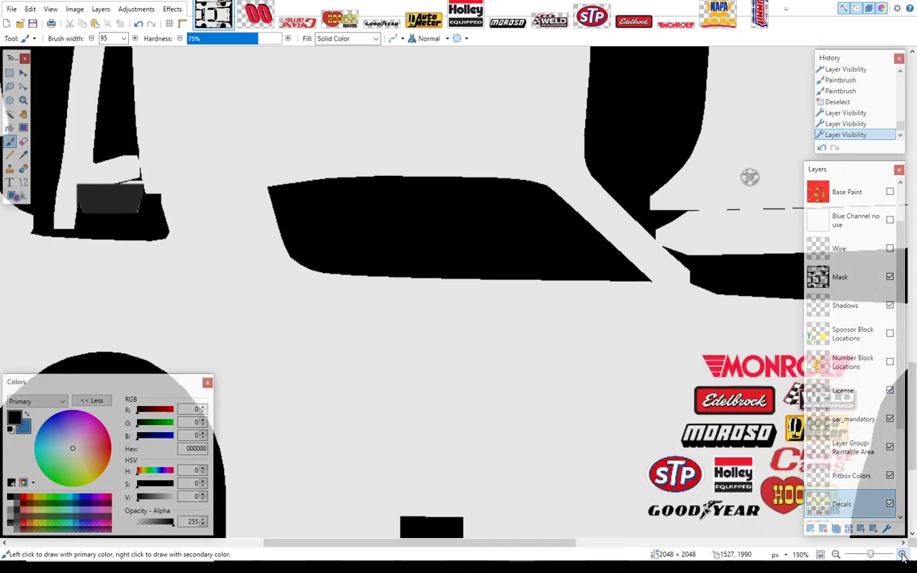
click(903, 555)
drag(915, 401, 915, 430)
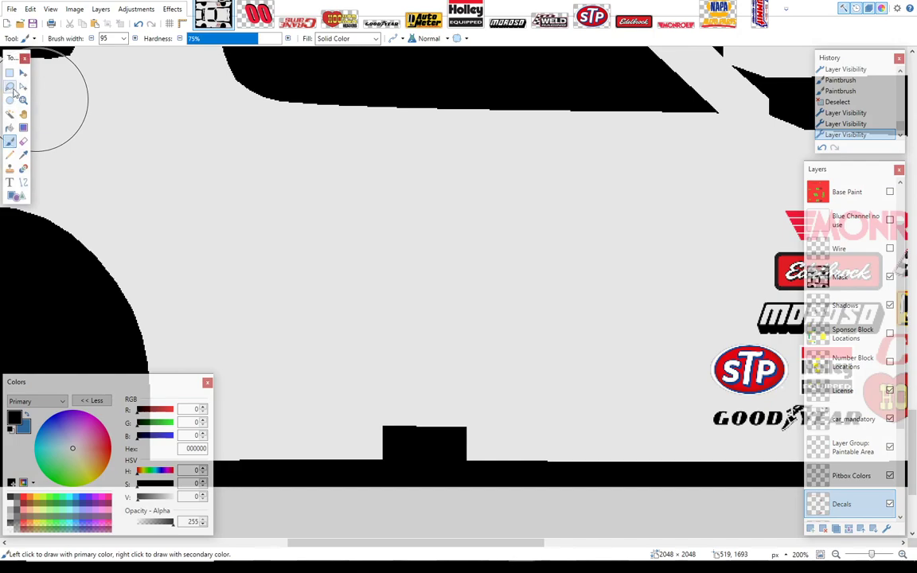
click(13, 115)
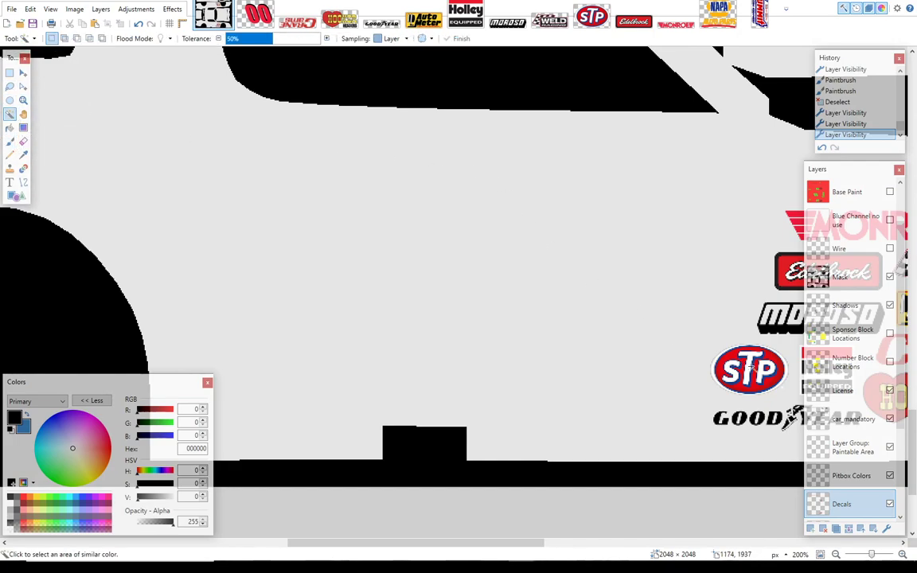
click(751, 368)
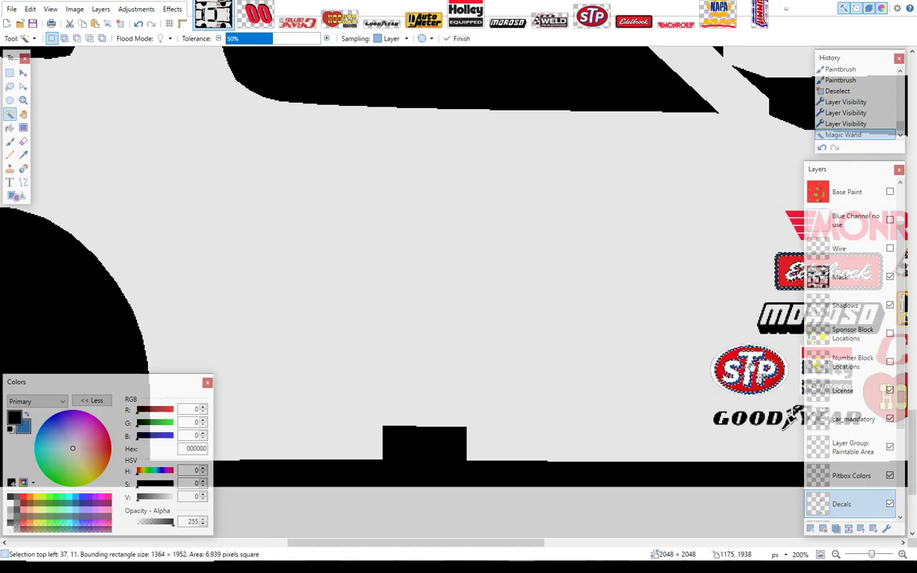
Step: Show and activate Base Paint, brush the newly selected areas black in both side decal groups, and clear the selection
click(836, 555)
click(837, 555)
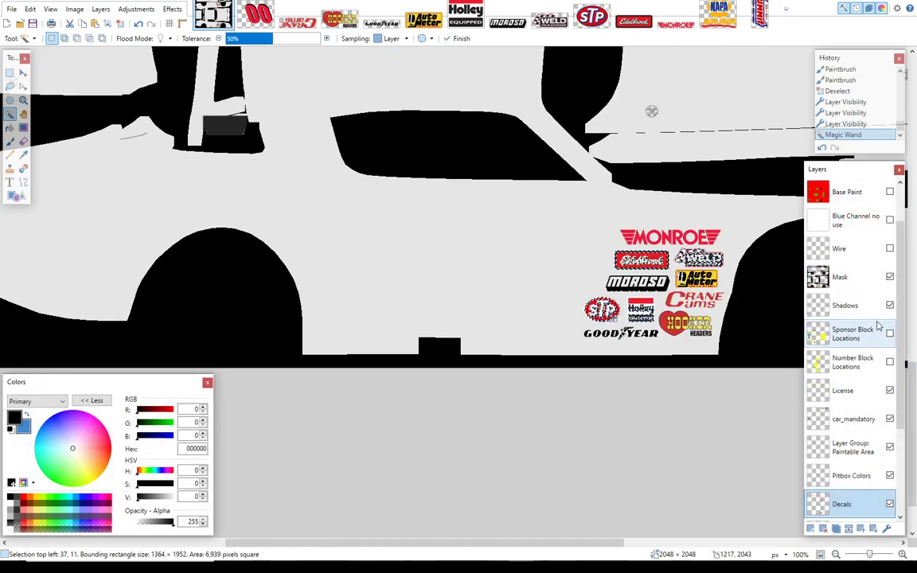
click(886, 193)
click(890, 193)
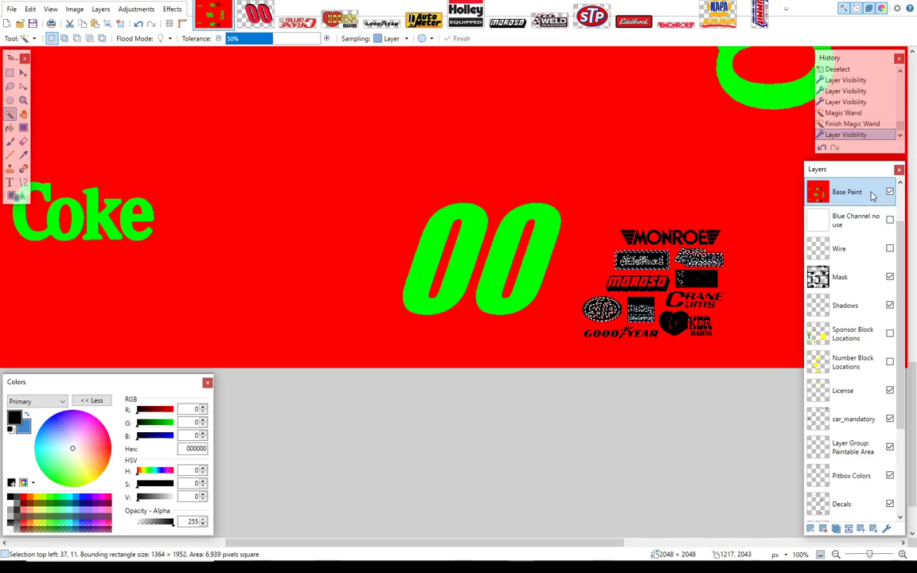
click(10, 141)
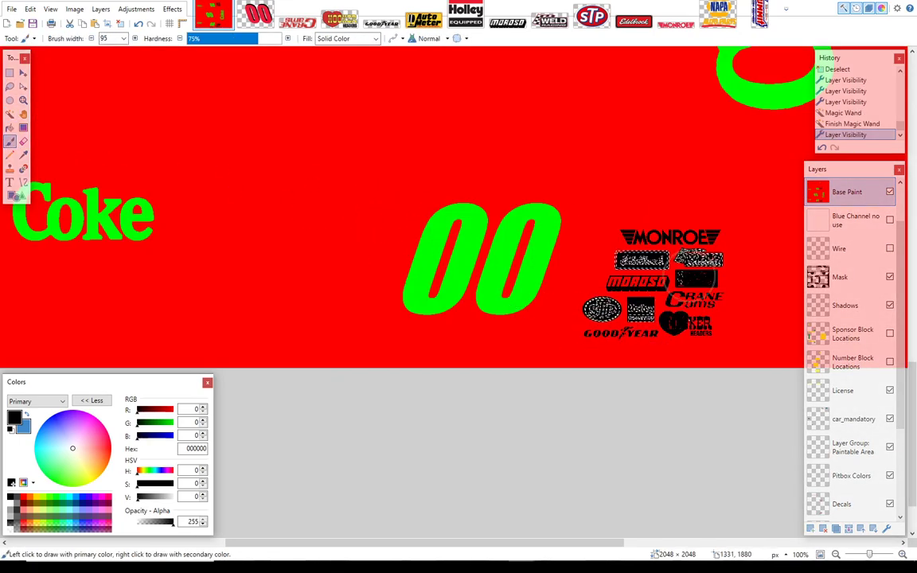
mouse_move(634, 259)
mouse_down()
mouse_move(687, 320)
mouse_move(603, 335)
mouse_up()
scroll(871, 296, up, 2)
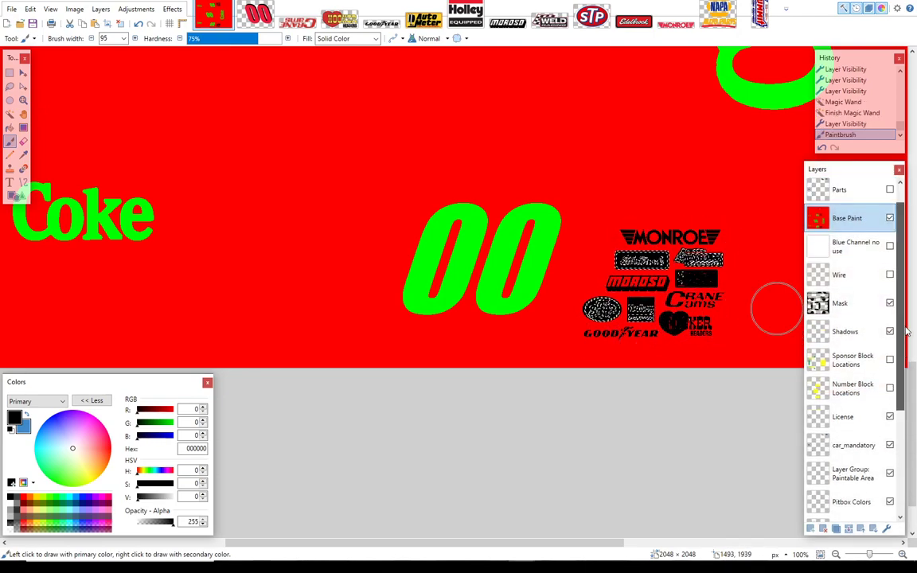
drag(913, 399, 913, 236)
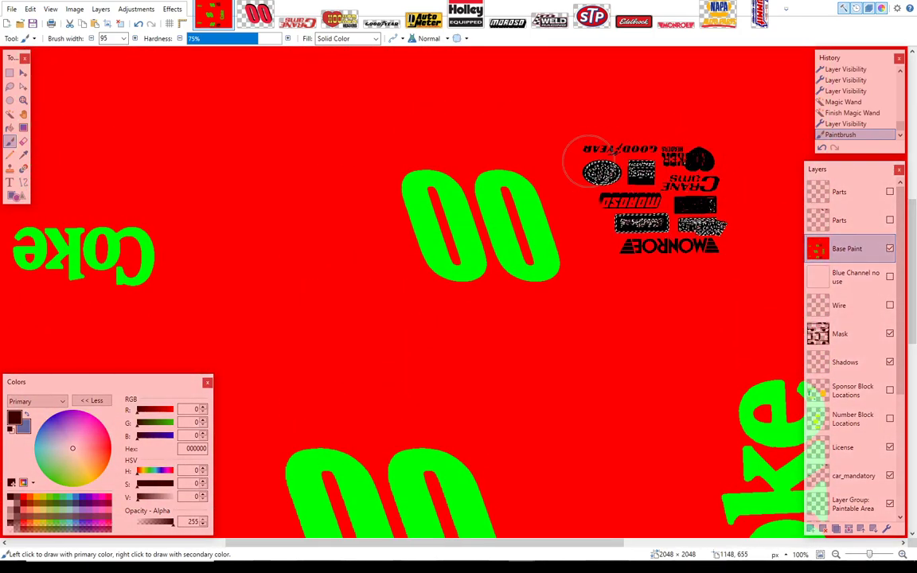
click(650, 202)
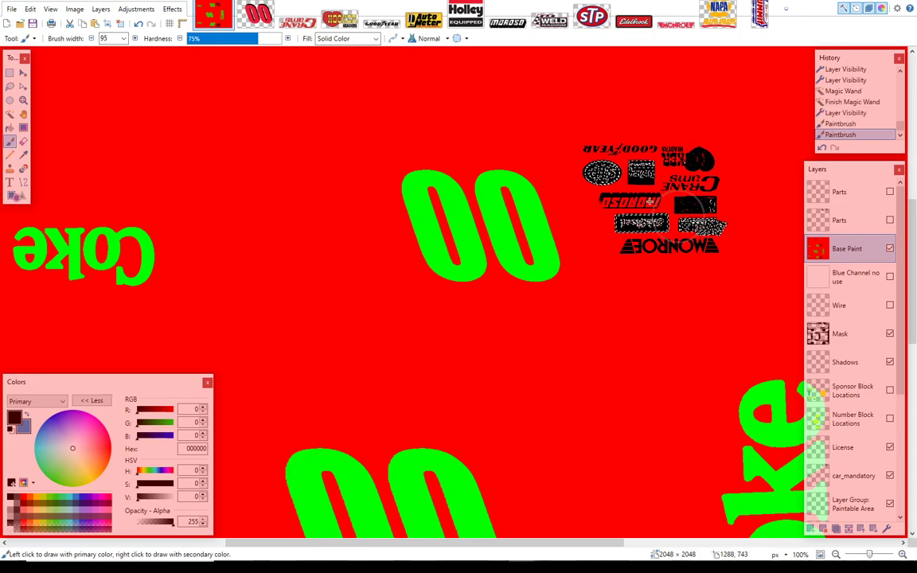
click(30, 9)
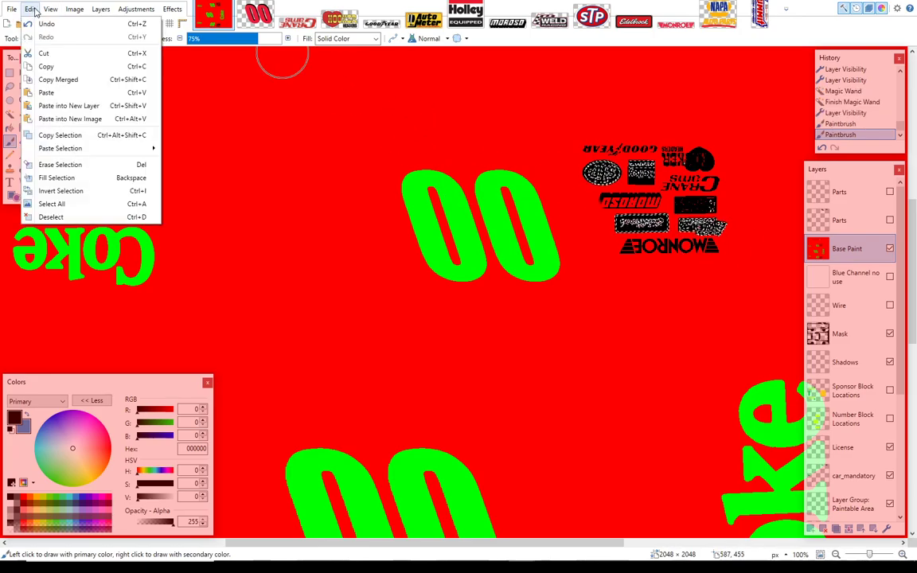
click(60, 216)
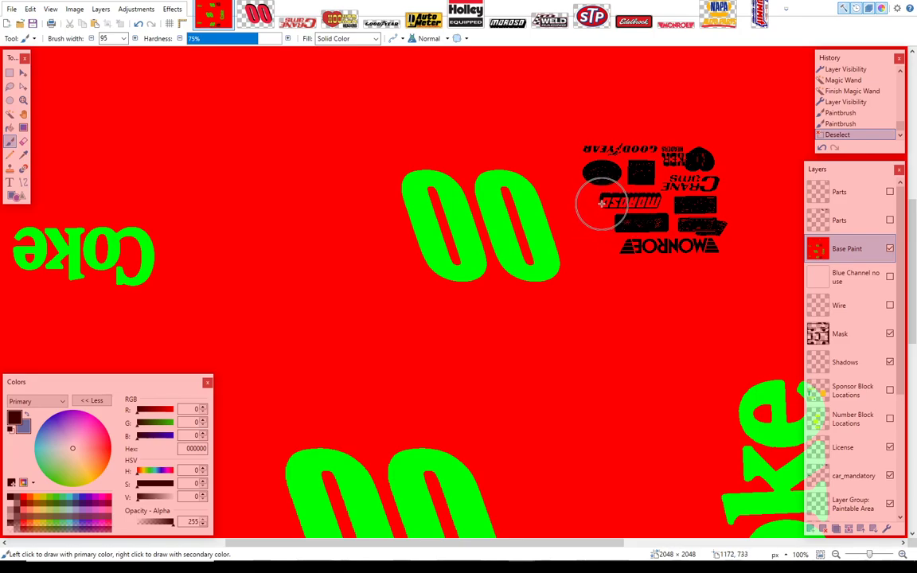
Step: Try brushing black over the upside-down Moroso decal without a selection, and undo the stroke
drag(597, 196, 603, 211)
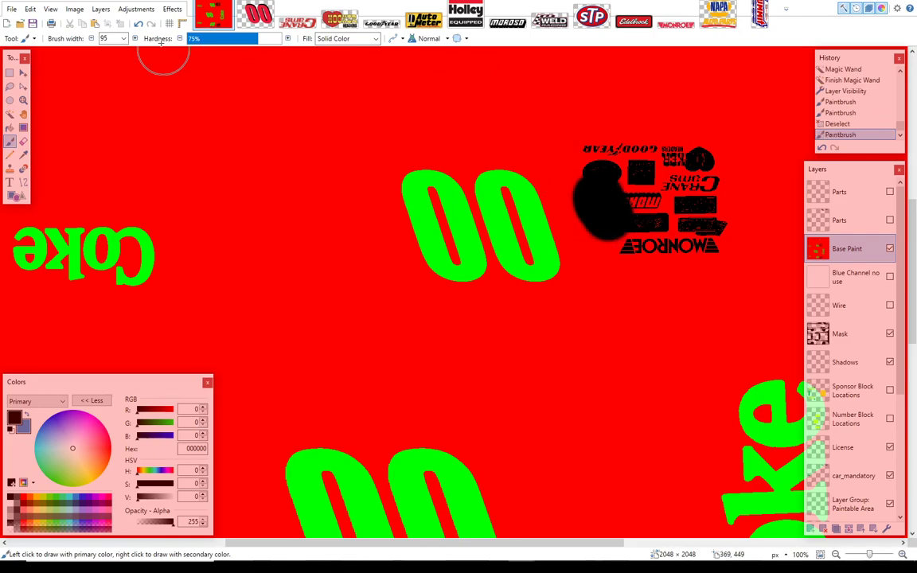
click(140, 24)
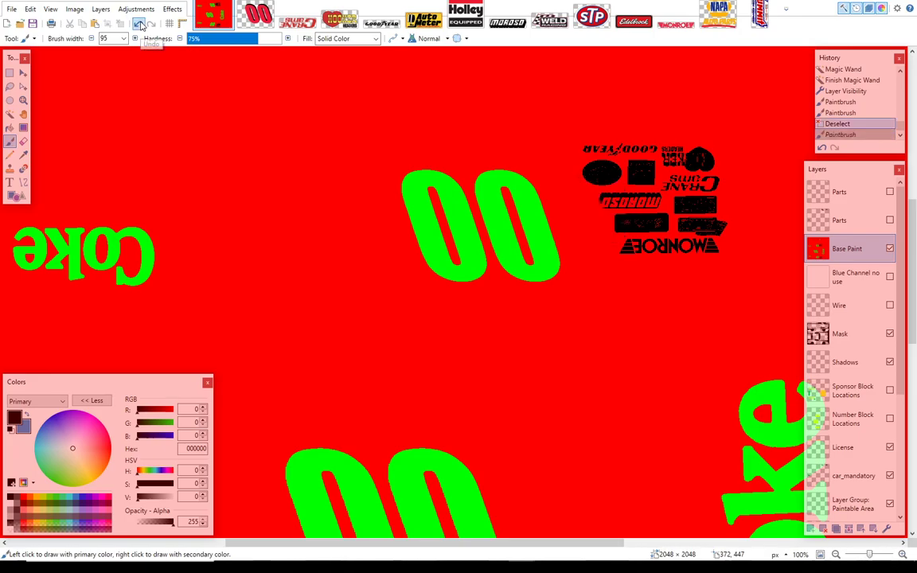
click(140, 25)
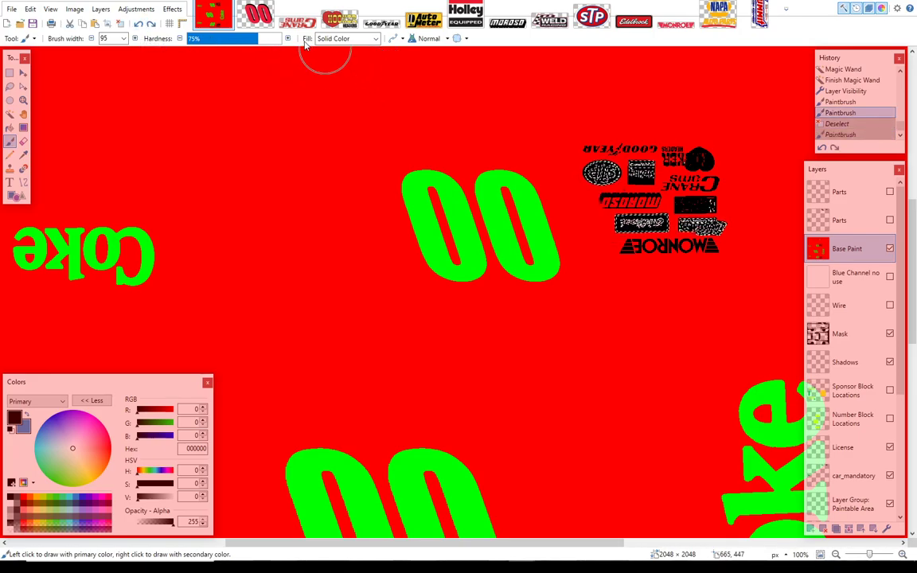
click(151, 25)
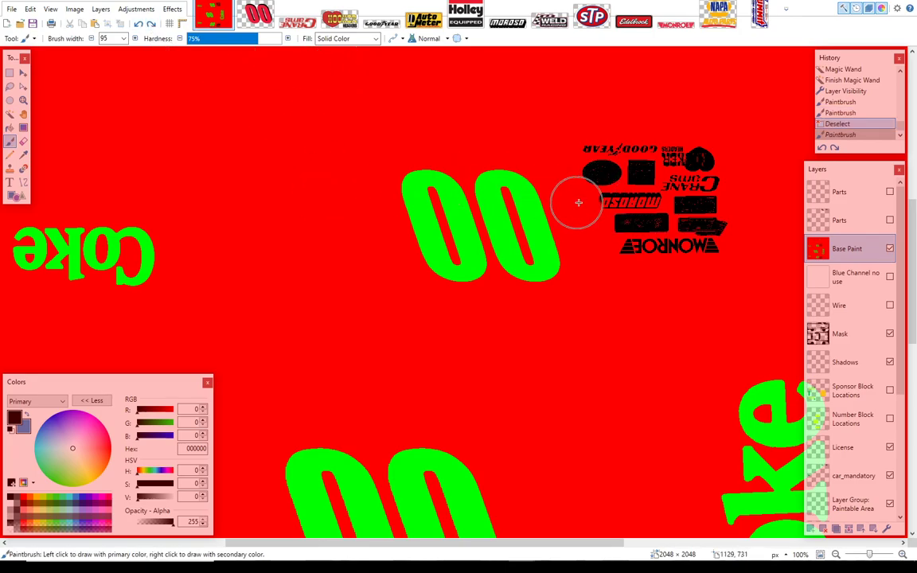
Step: Activate Decals, hide Base Paint, and select similar-color areas with the Magic Wand from the Moroso logo, adding areas from the neighboring decals
drag(914, 241, 916, 361)
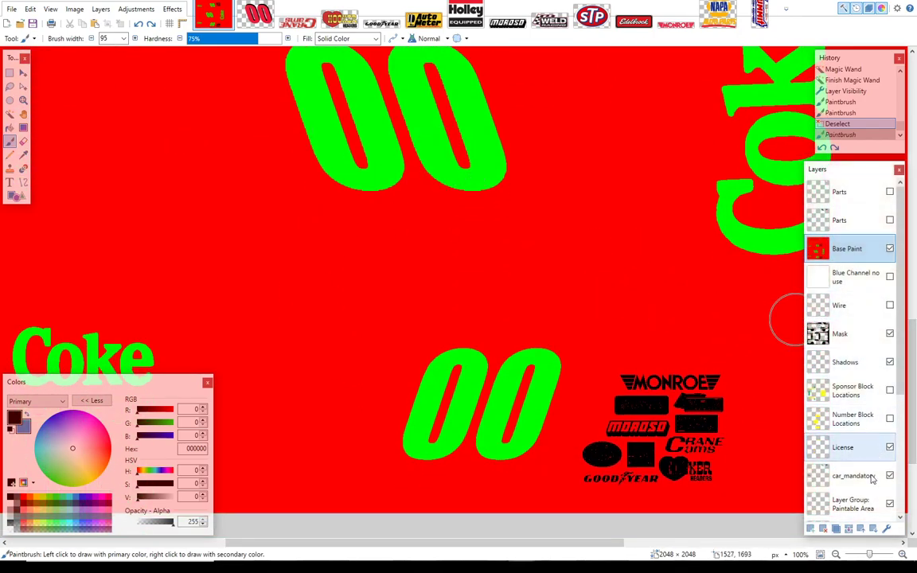
scroll(897, 397, down, 1)
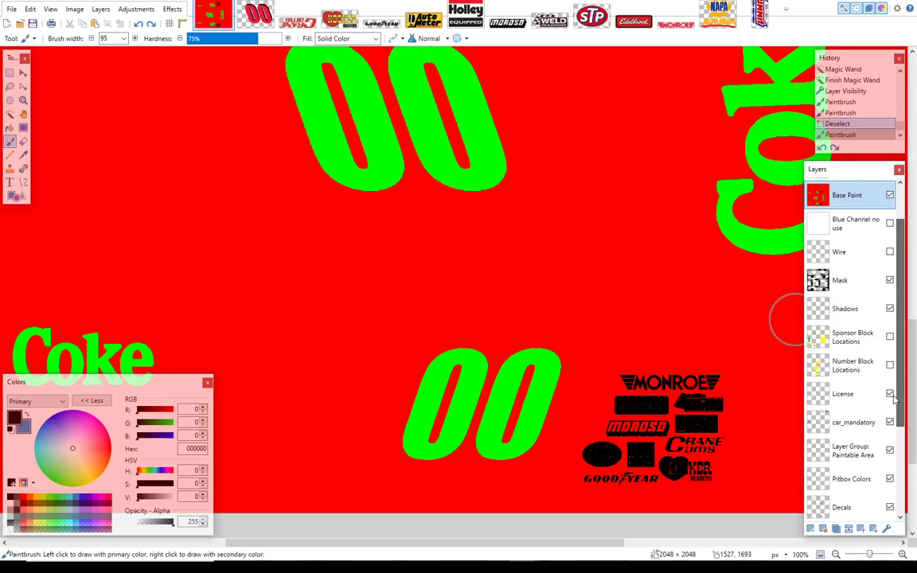
click(872, 507)
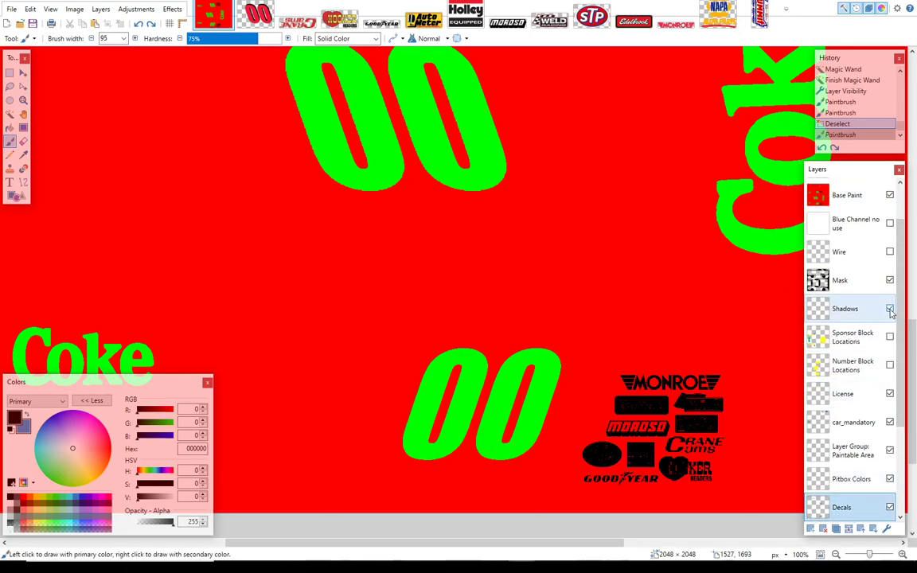
click(889, 196)
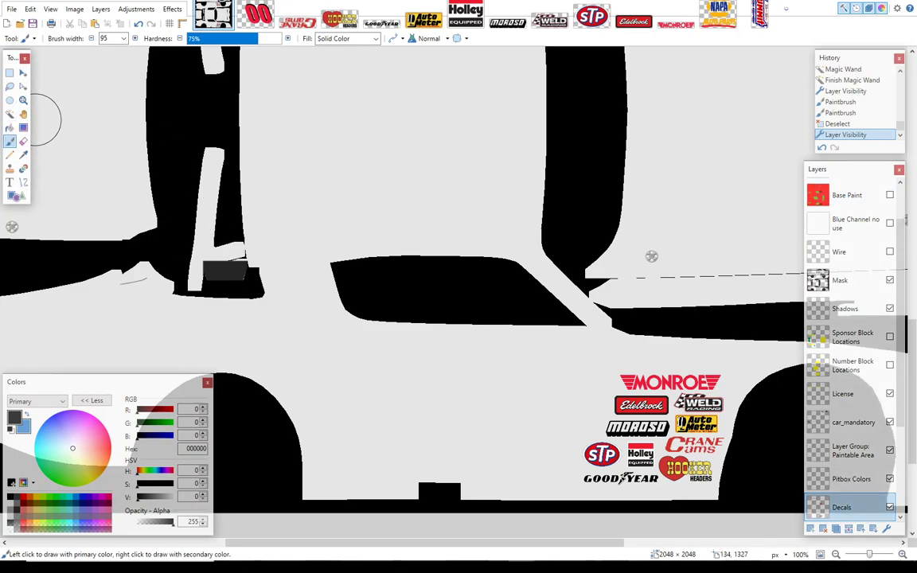
click(10, 115)
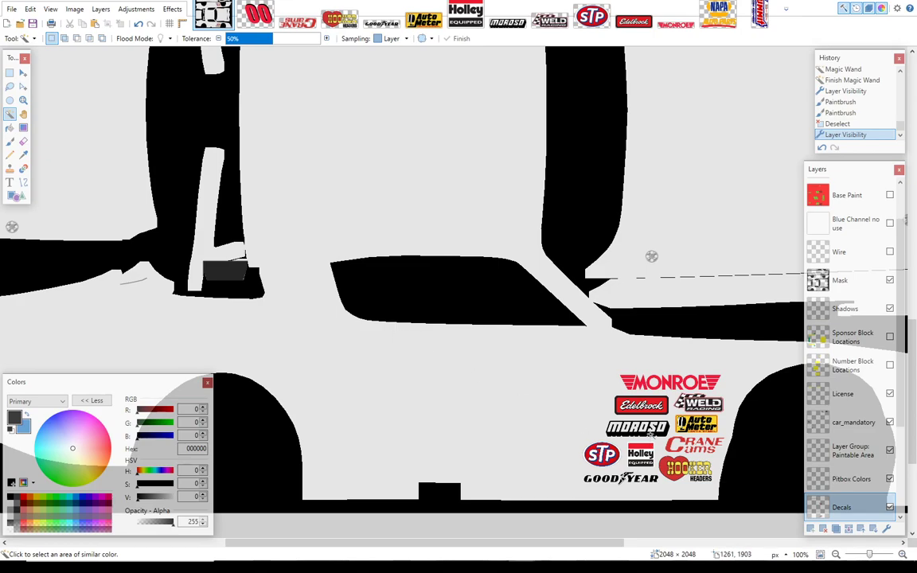
click(650, 434)
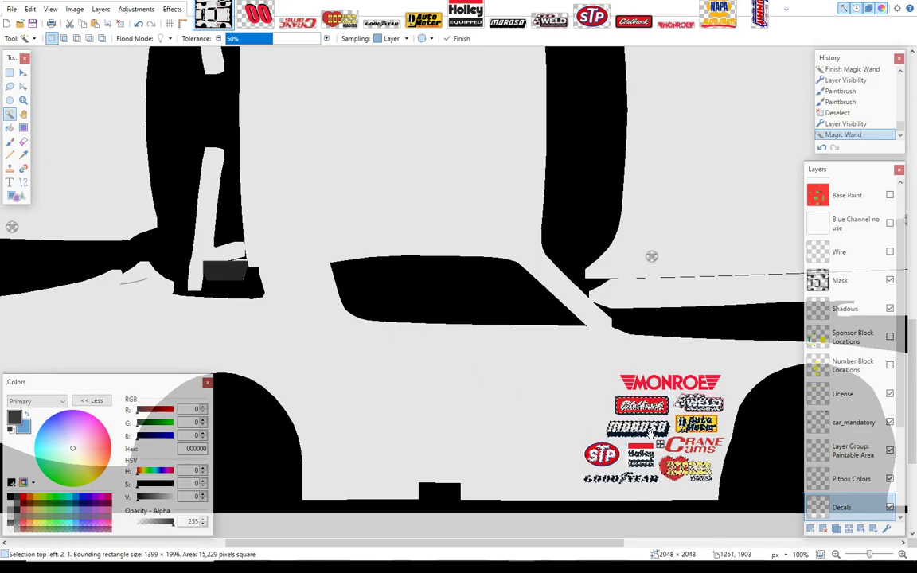
ctrl+click(721, 412)
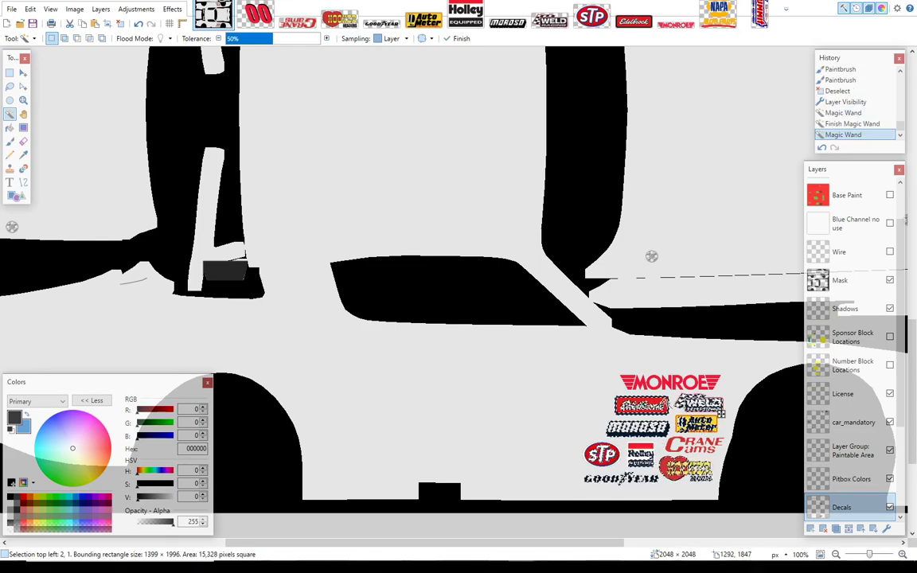
ctrl+click(676, 413)
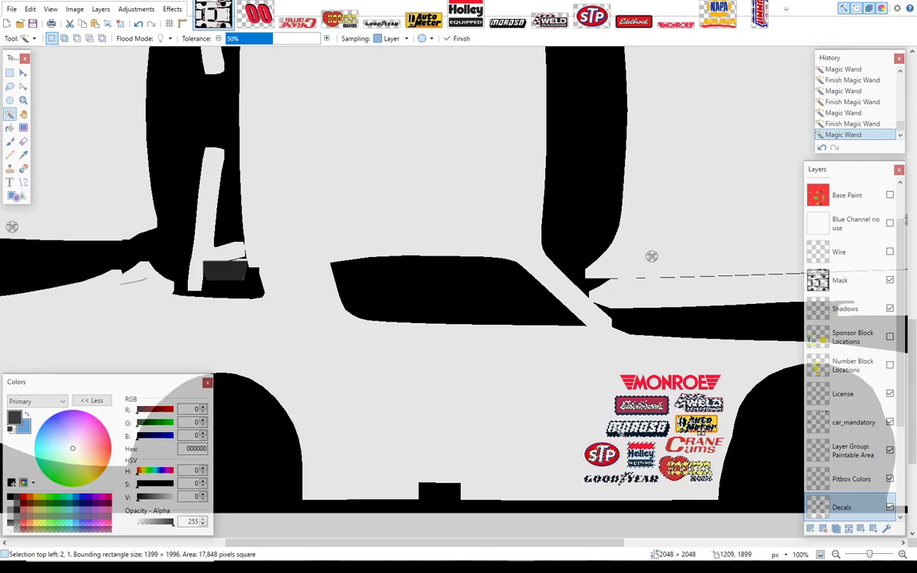
Step: Show and activate Base Paint, and brush the selected areas black in both side decal groups
drag(914, 384, 916, 336)
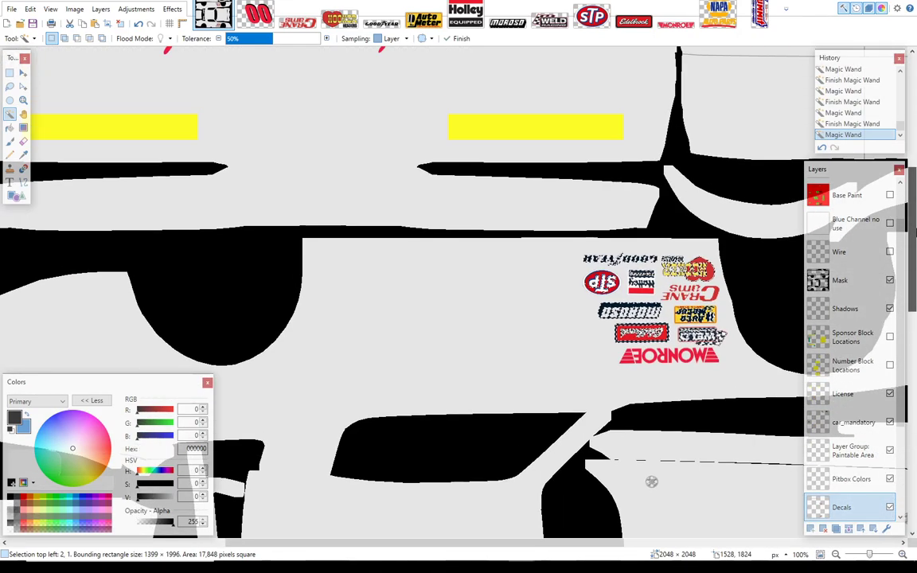
click(891, 195)
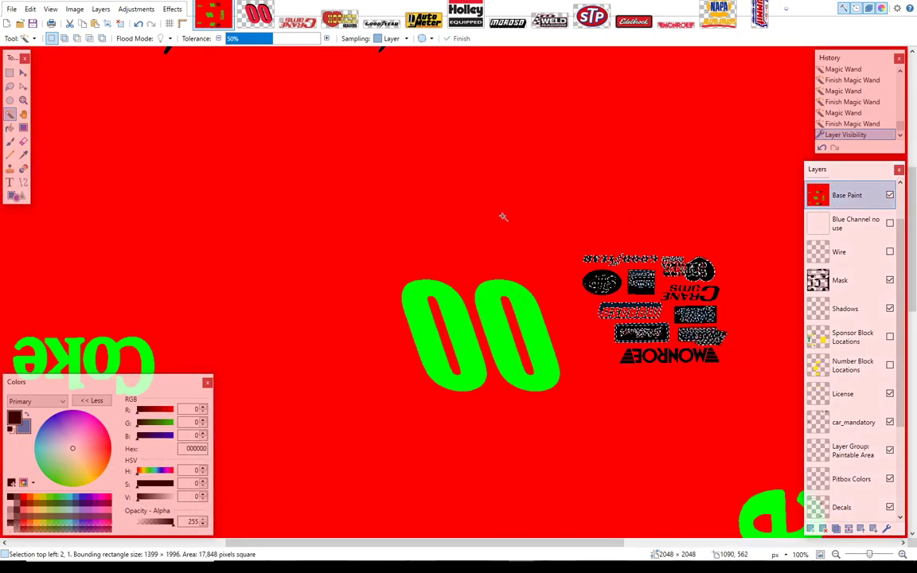
click(10, 141)
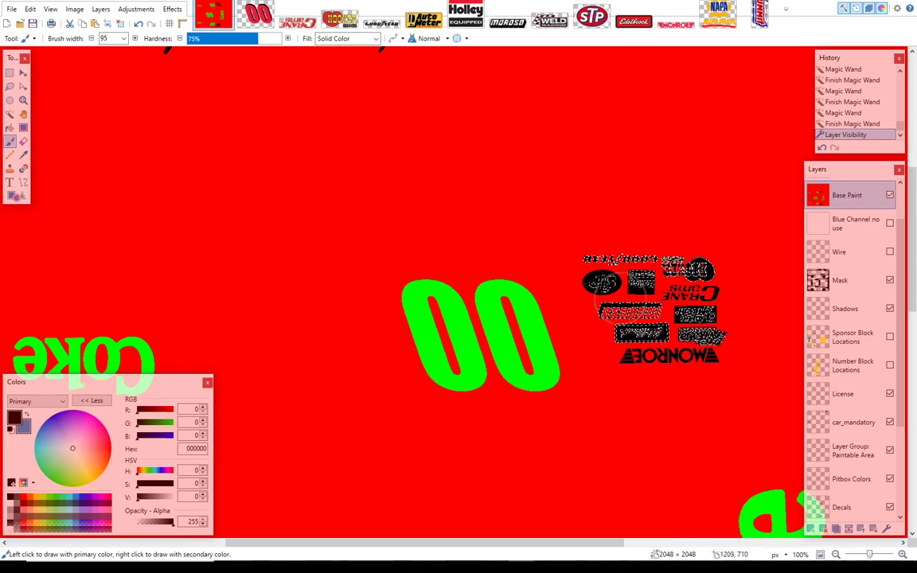
drag(635, 291, 737, 293)
drag(913, 223, 916, 403)
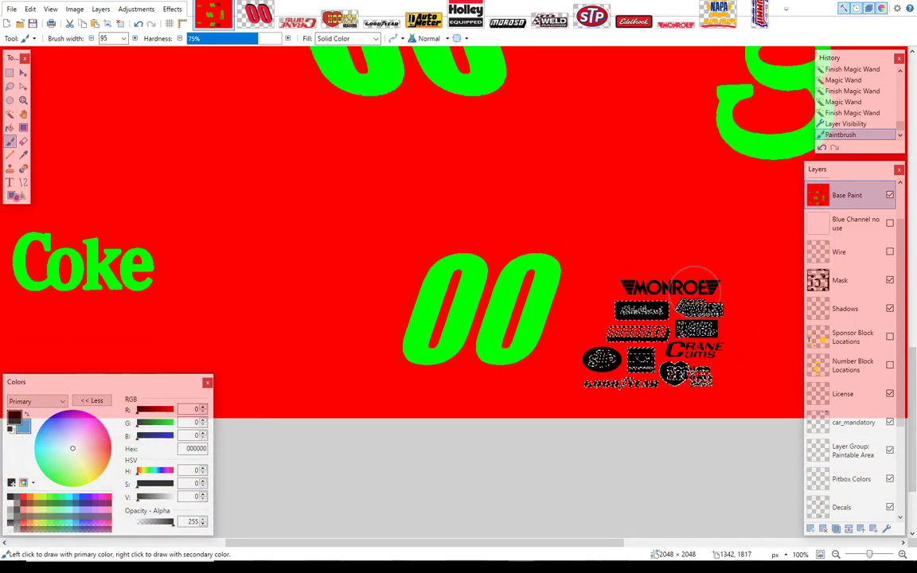
drag(706, 317, 695, 264)
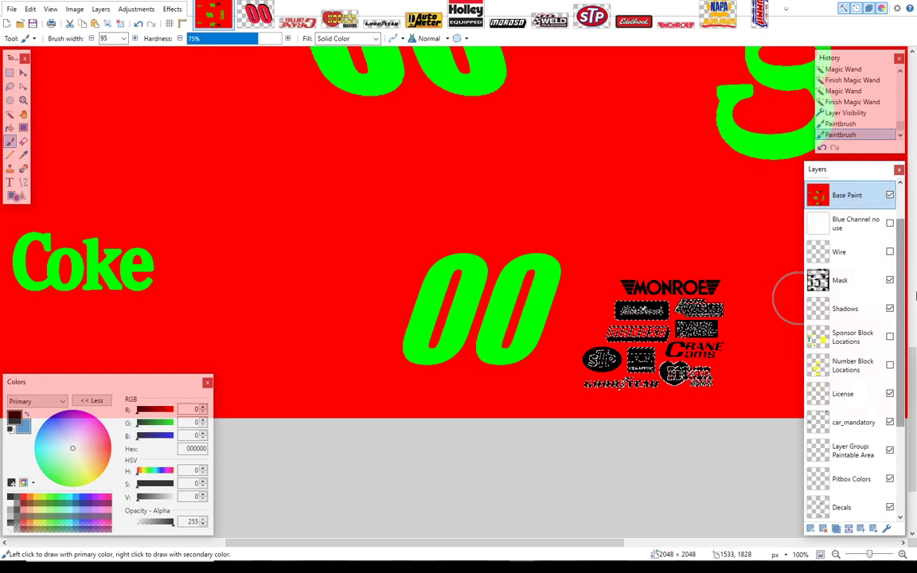
Step: Make the Sponsors layer active and visible, and hide Base Paint to expose the sponsor logos
click(836, 554)
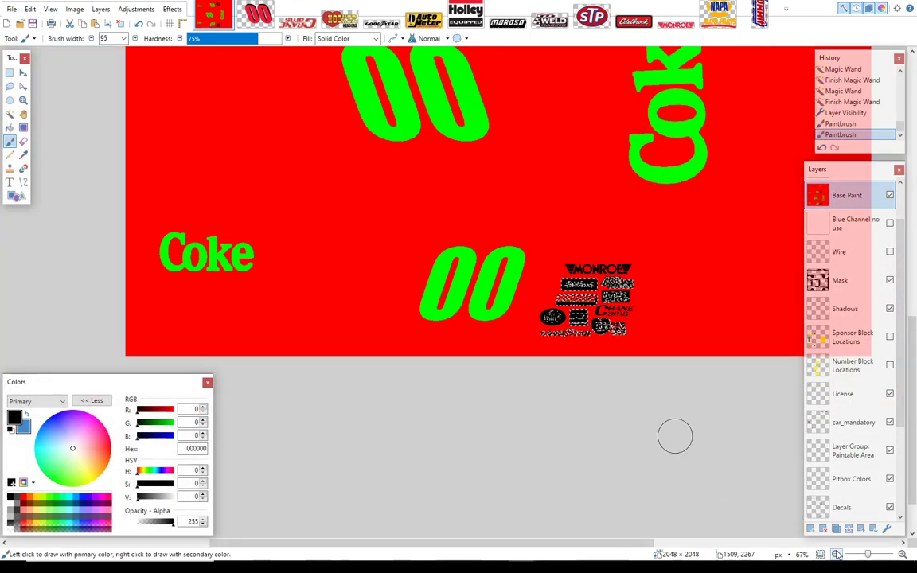
click(836, 554)
drag(915, 403, 915, 304)
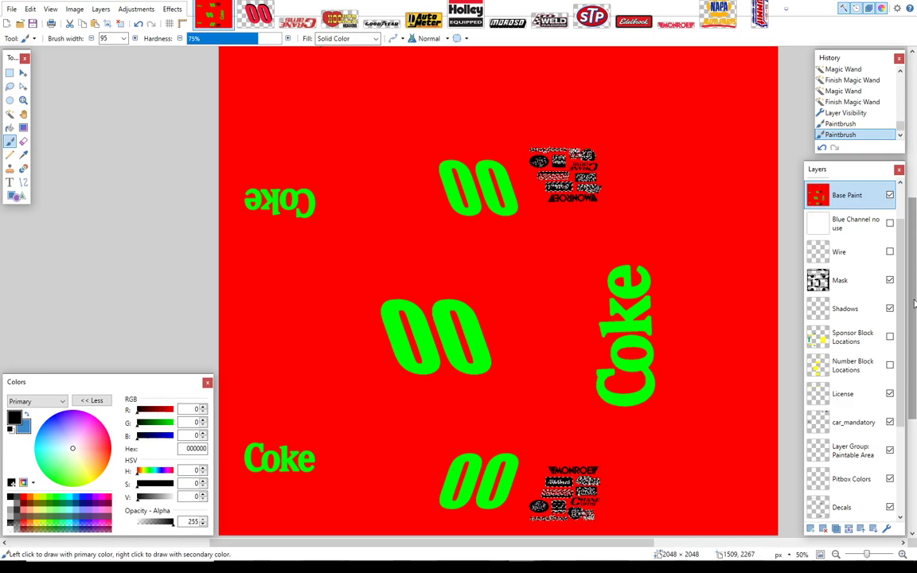
drag(915, 304, 912, 243)
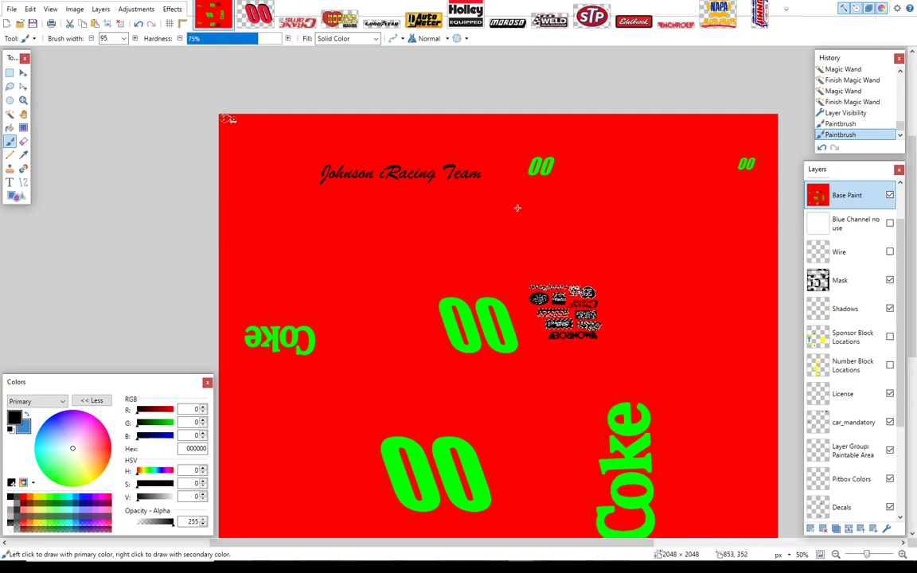
drag(903, 231, 914, 264)
scroll(786, 71, down, 3)
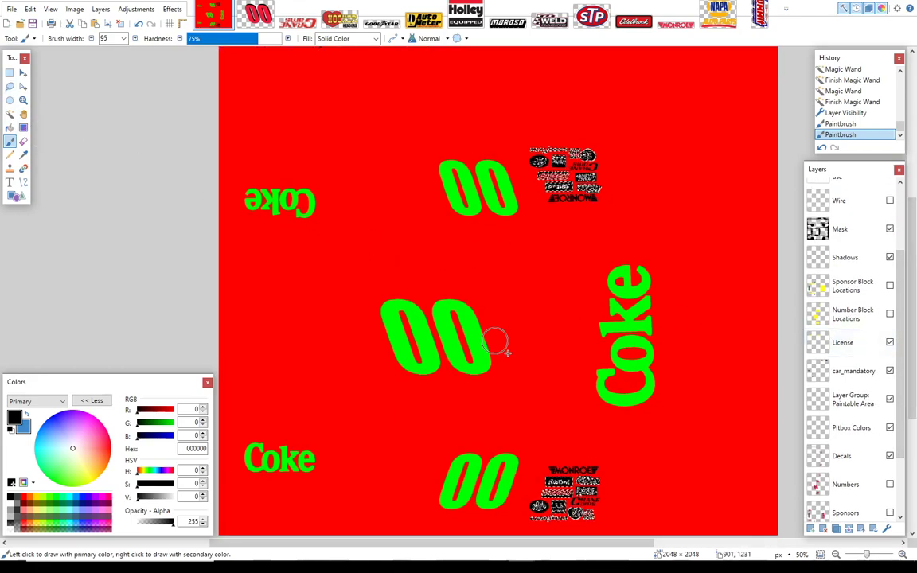
click(846, 485)
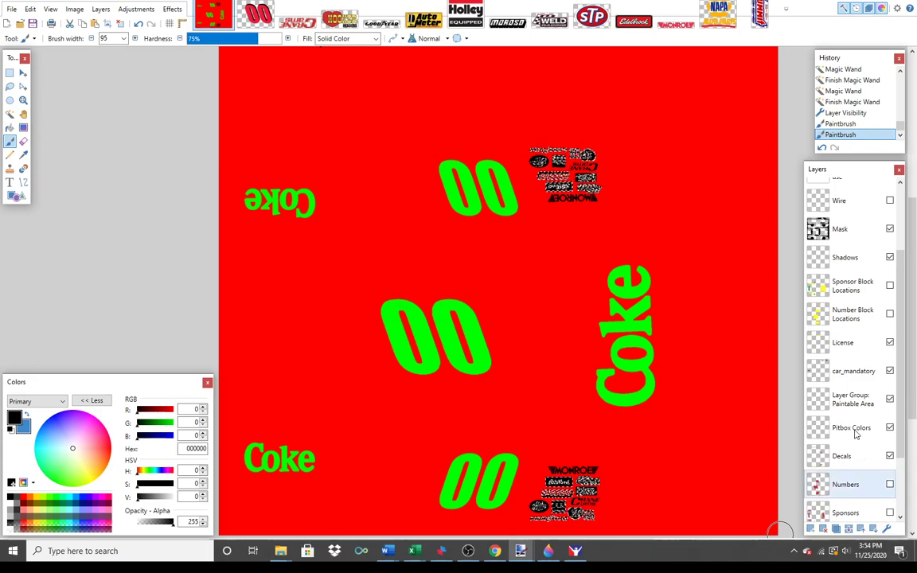
click(846, 512)
click(890, 508)
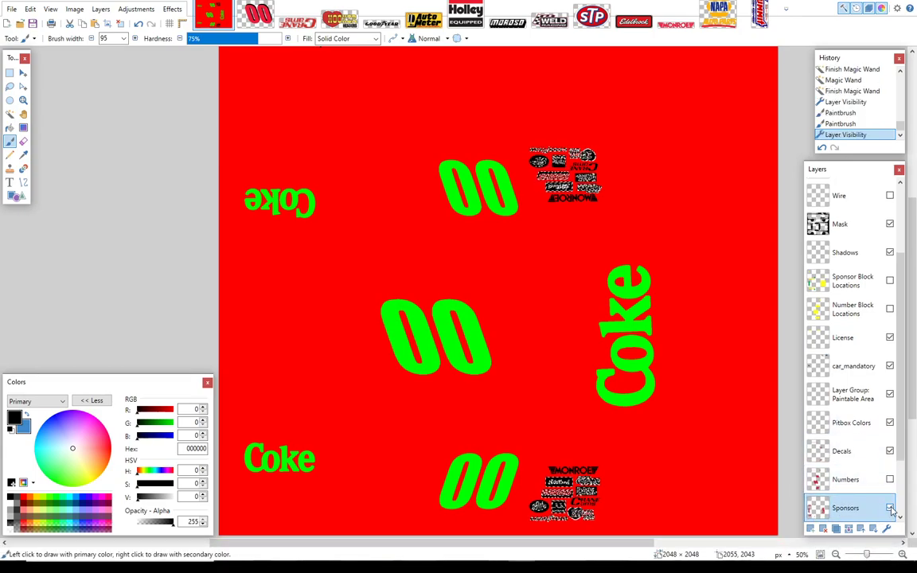
scroll(882, 211, up, 2)
click(890, 205)
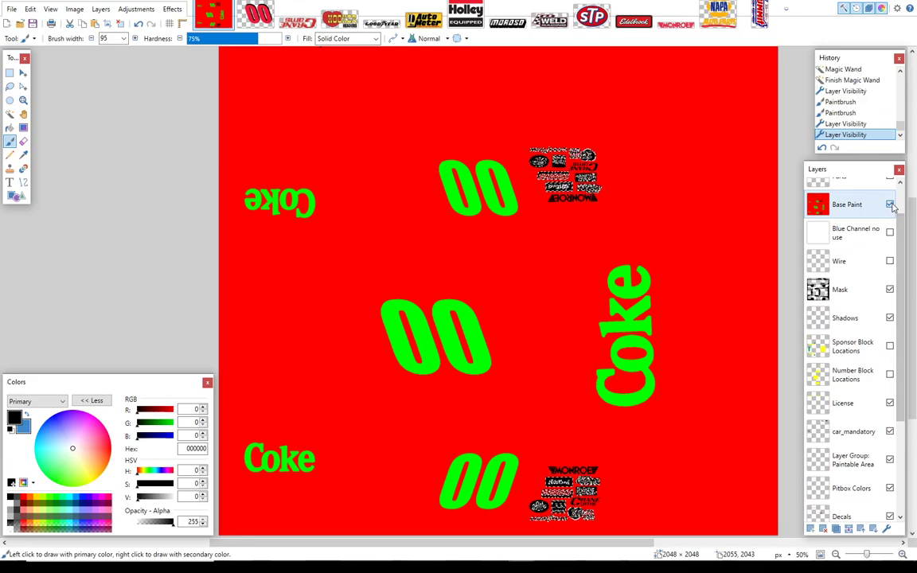
click(890, 204)
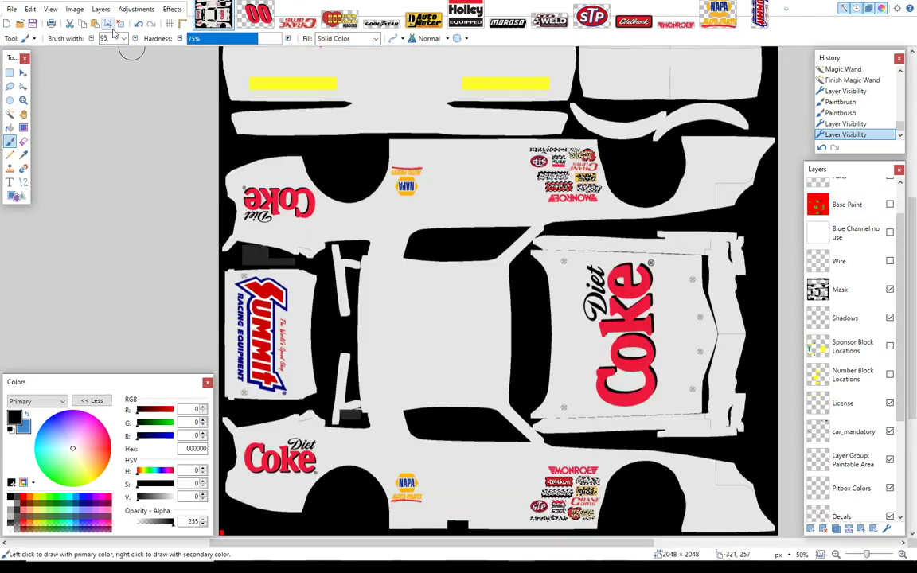
Step: Clear the decal selection and select areas of similar color with the Magic Wand, sampling inside the upside-down NAPA logo
click(31, 9)
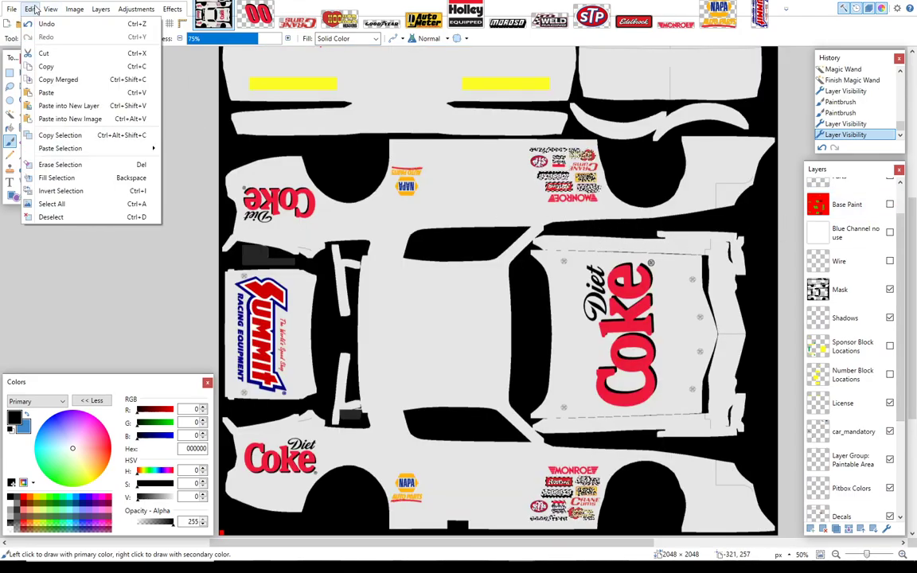
click(51, 217)
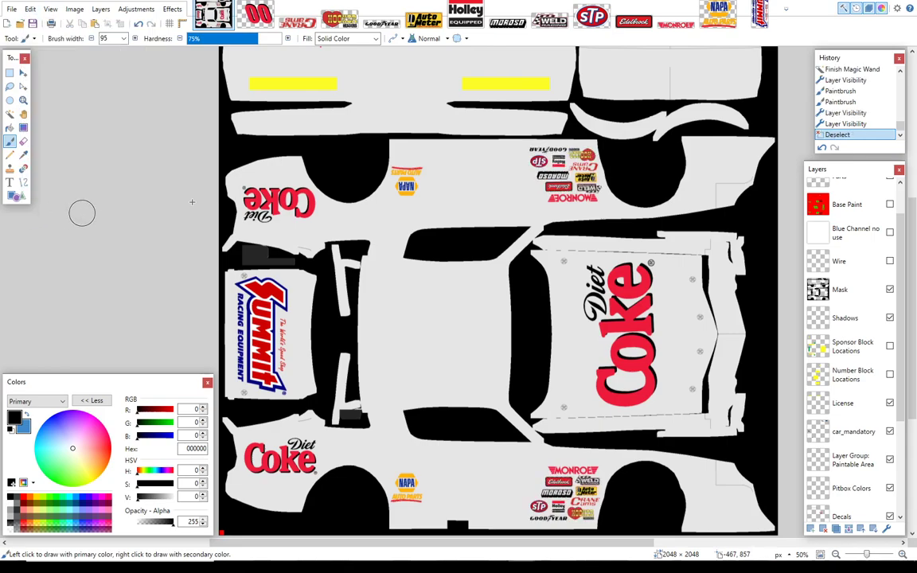
click(10, 115)
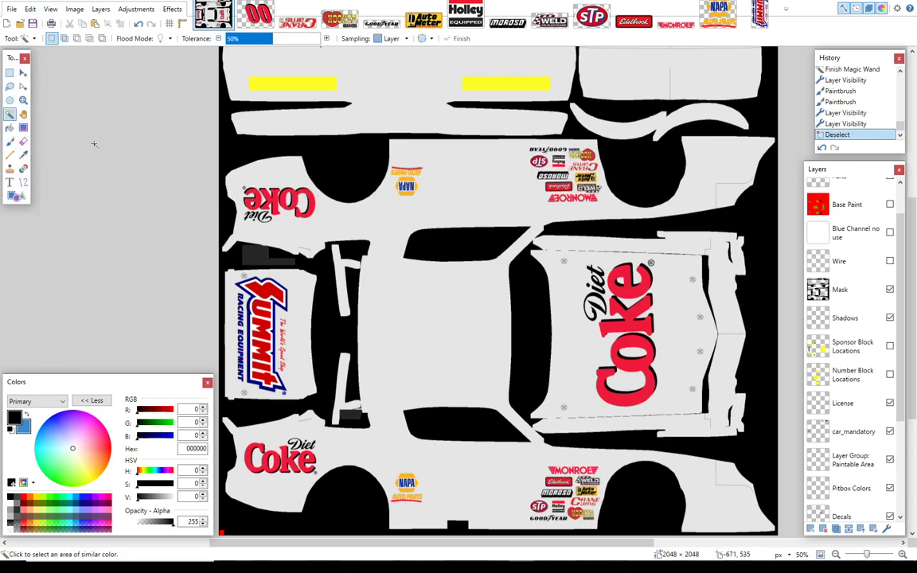
click(408, 191)
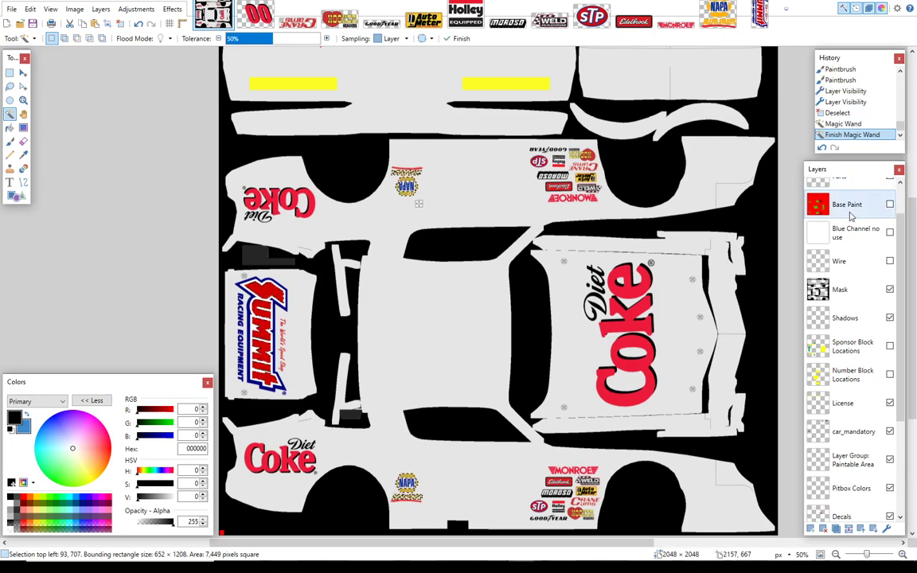
Step: Show and activate Base Paint, and brush the selected NAPA Auto Parts areas black on both sides of the car
click(850, 209)
click(890, 204)
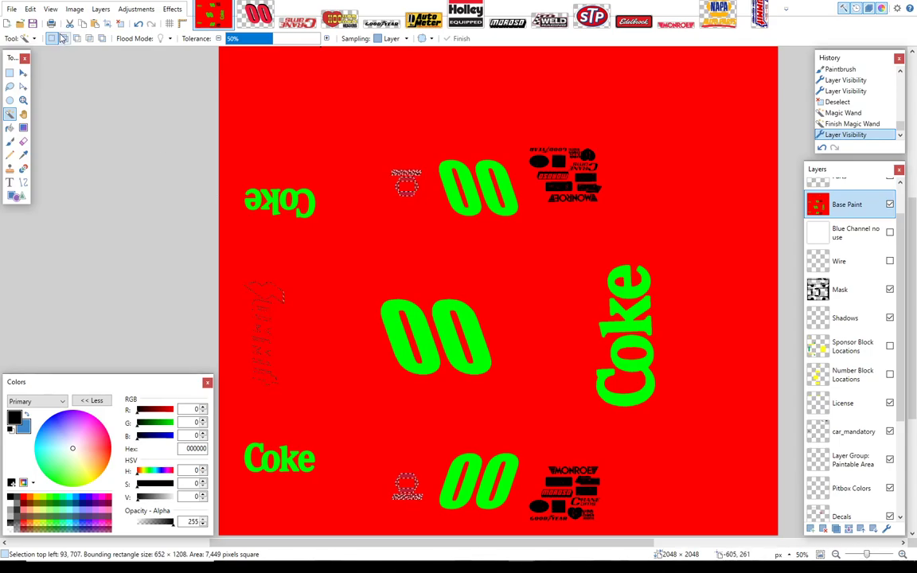
click(13, 141)
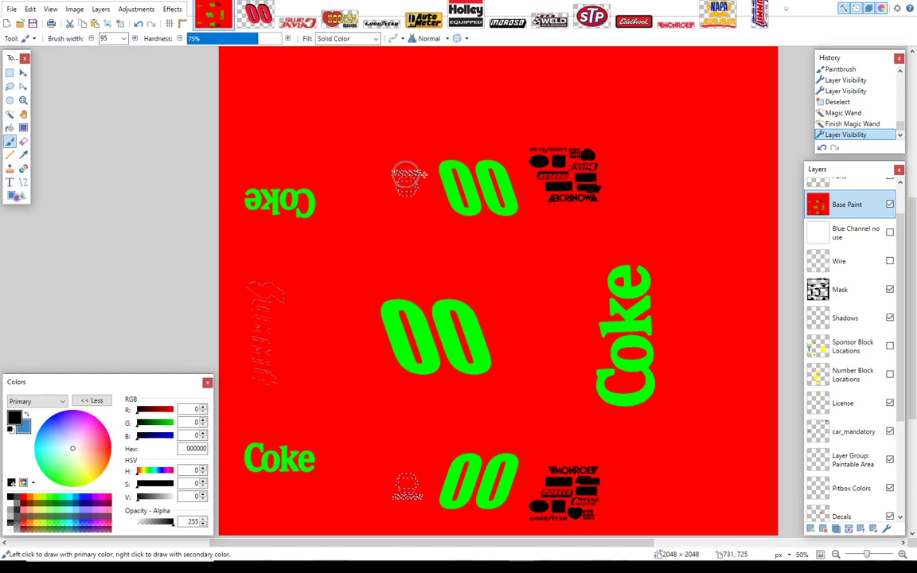
click(405, 185)
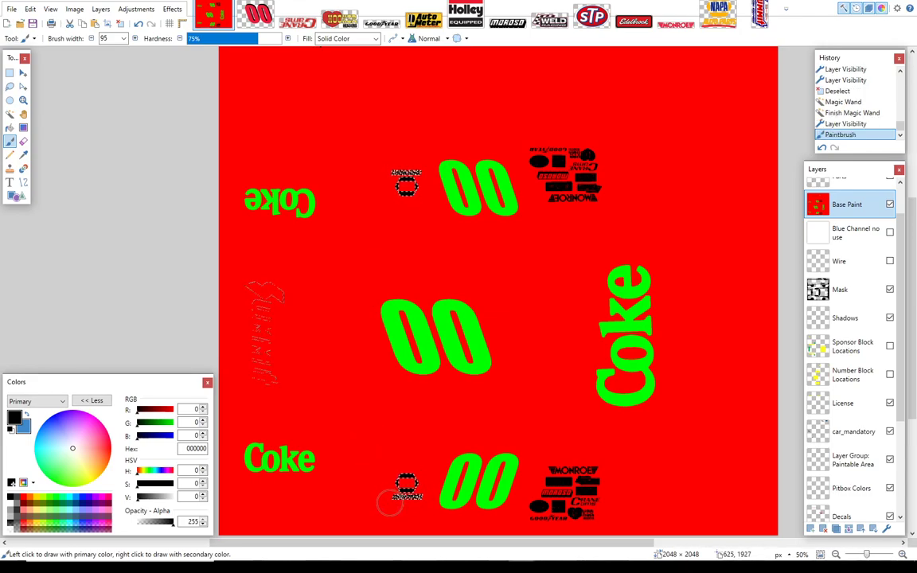
Step: Make the Sponsors layer active and hide Base Paint to expose the sponsor artwork again
click(867, 512)
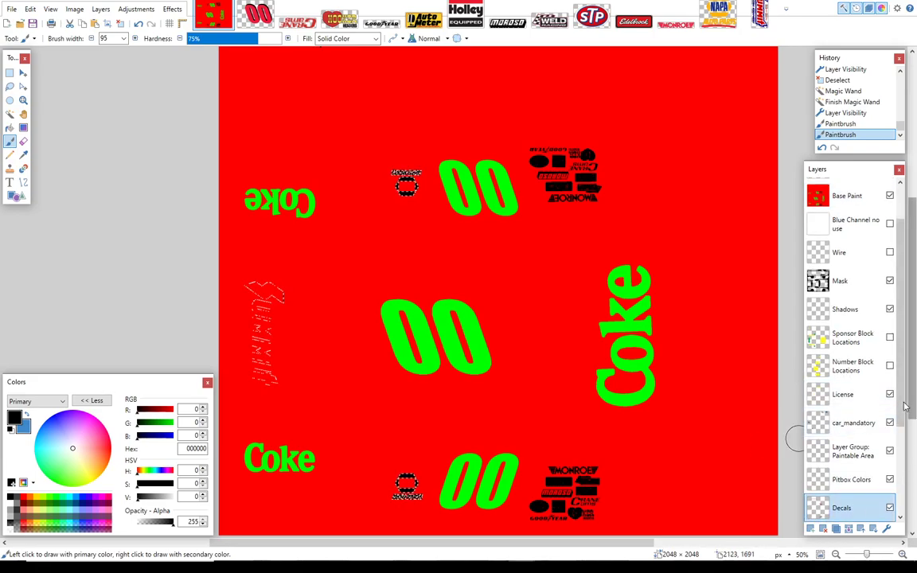
scroll(883, 444, down, 1)
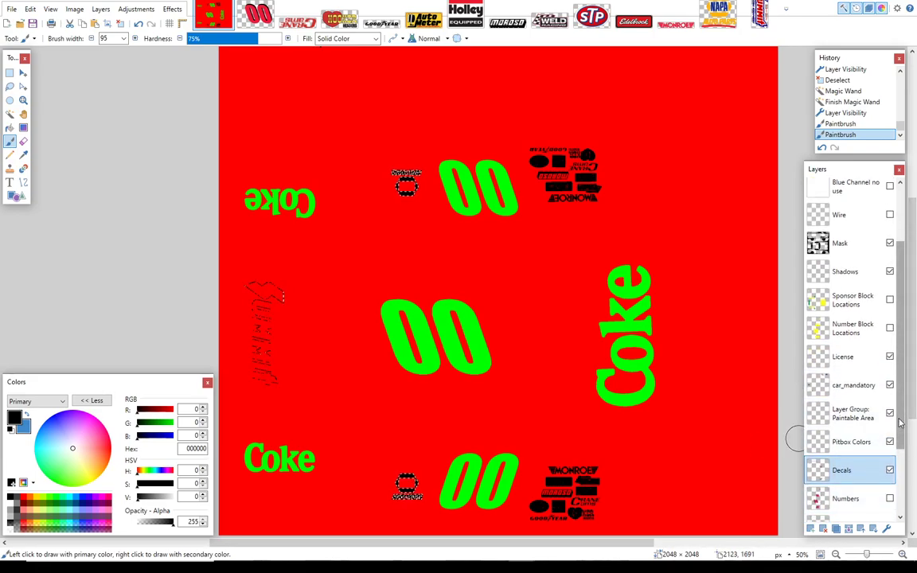
scroll(868, 469, down, 1)
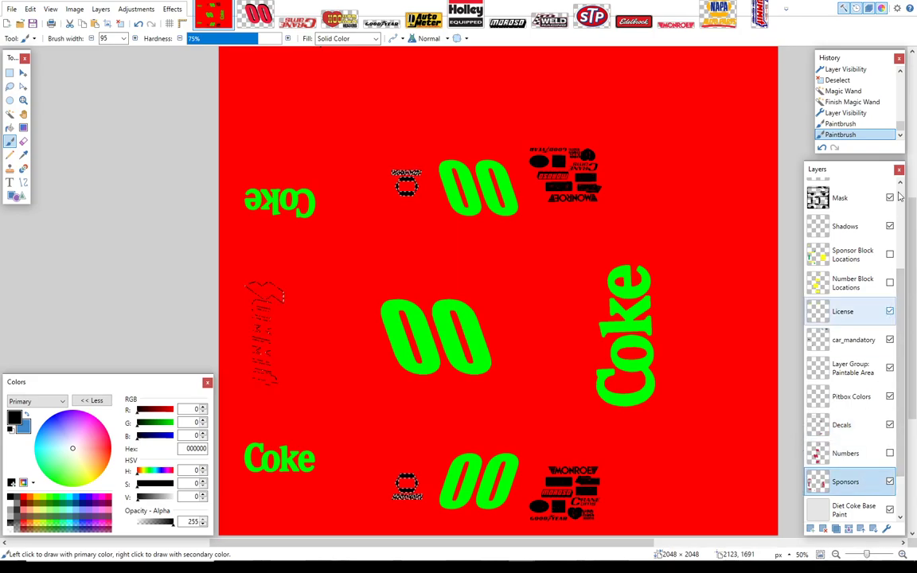
scroll(905, 249, up, 1)
scroll(904, 249, up, 1)
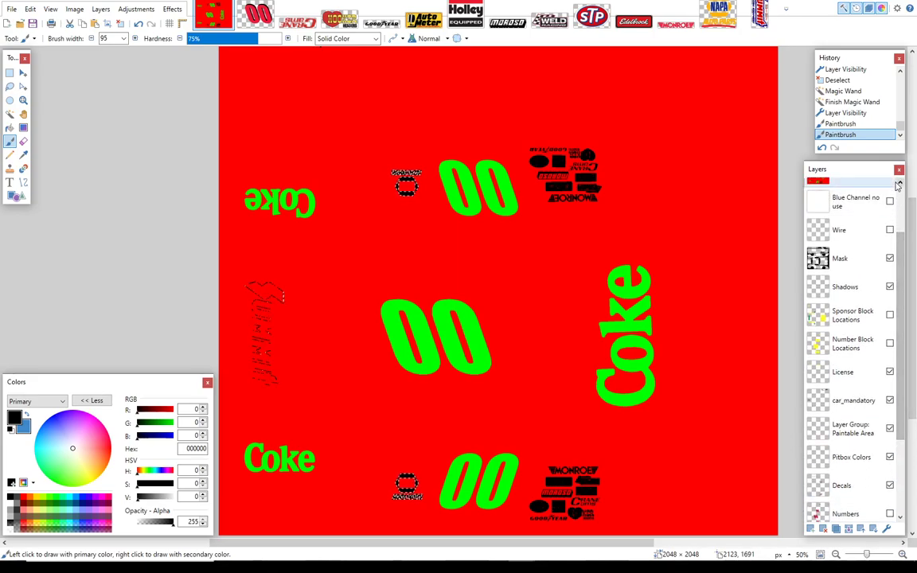
scroll(905, 263, up, 1)
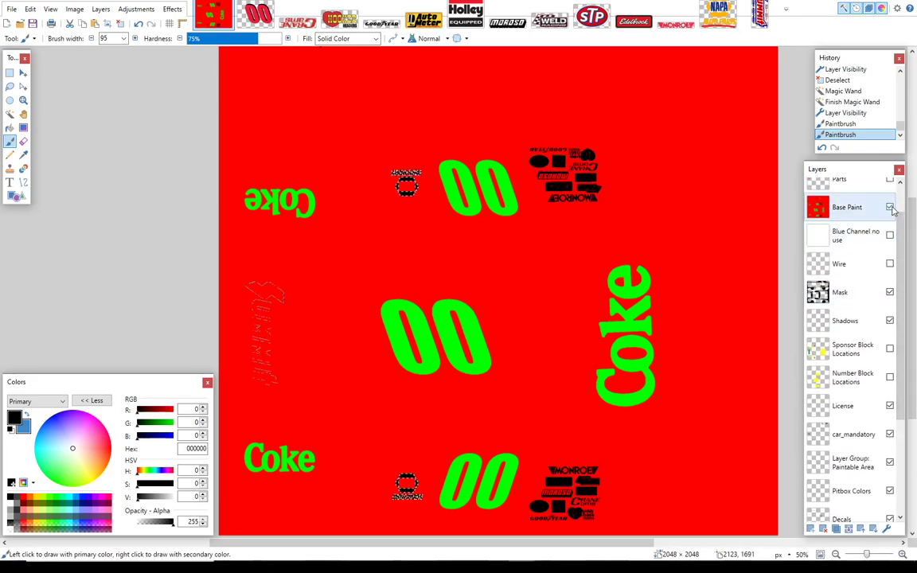
click(891, 207)
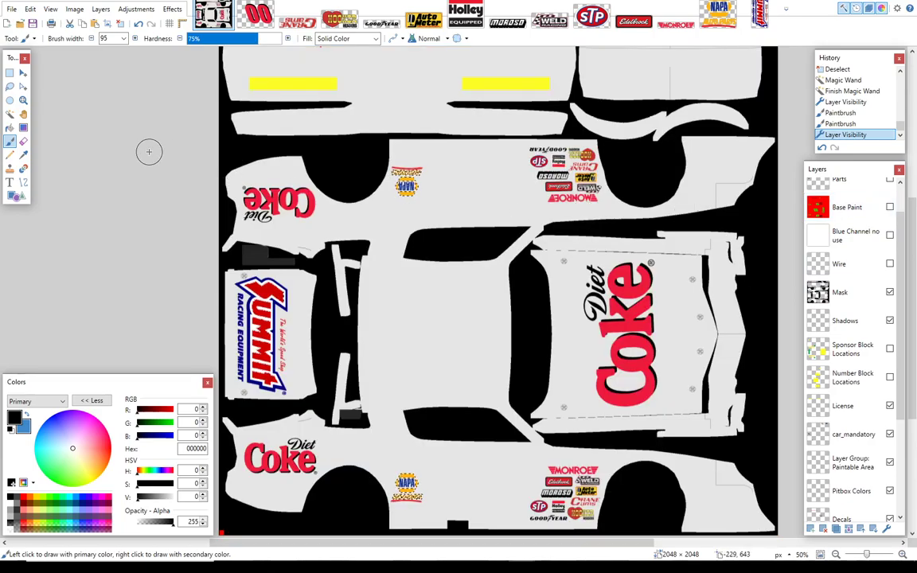
Step: Clear the current selection and select the blue areas with the Magic Wand at 50% tolerance, sampling inside the upside-down NAPA logo
click(32, 11)
click(58, 58)
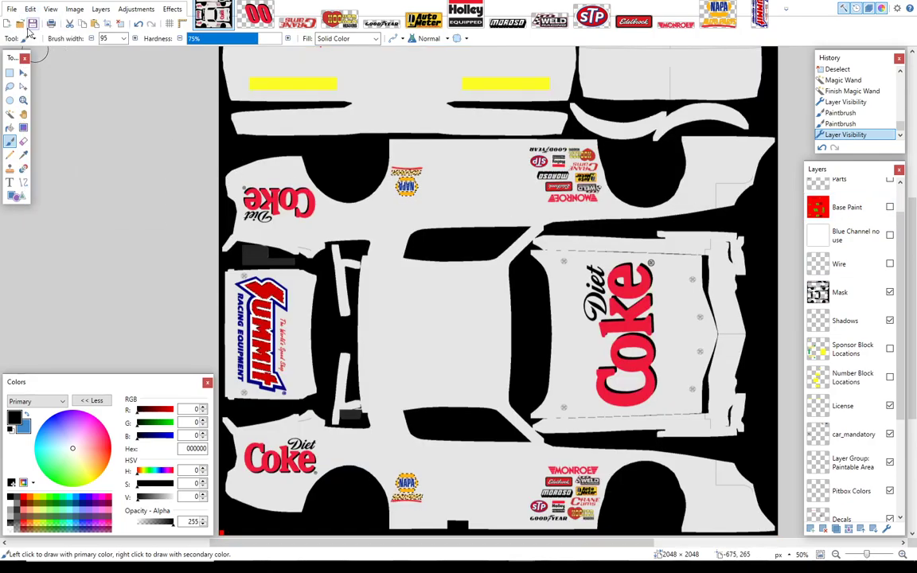
click(30, 9)
click(51, 199)
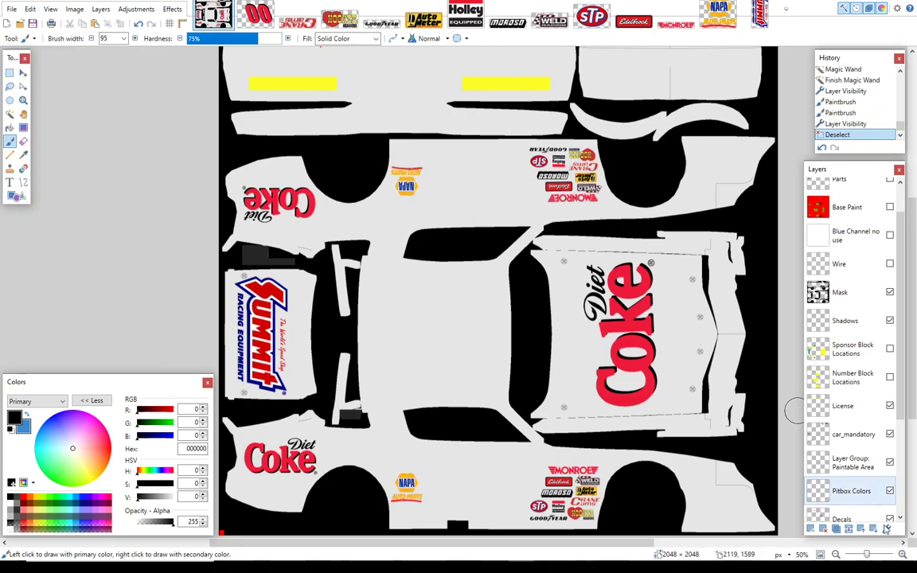
click(903, 554)
click(902, 553)
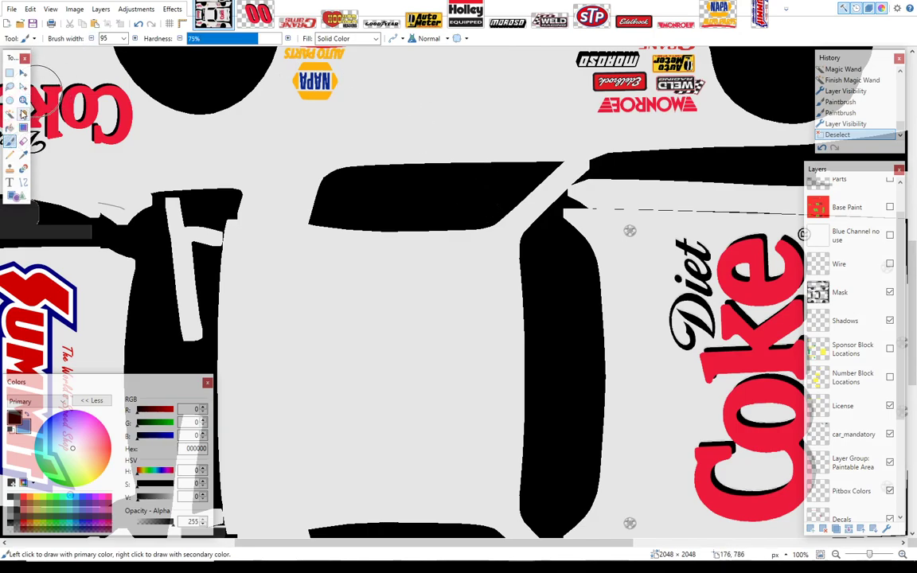
click(11, 115)
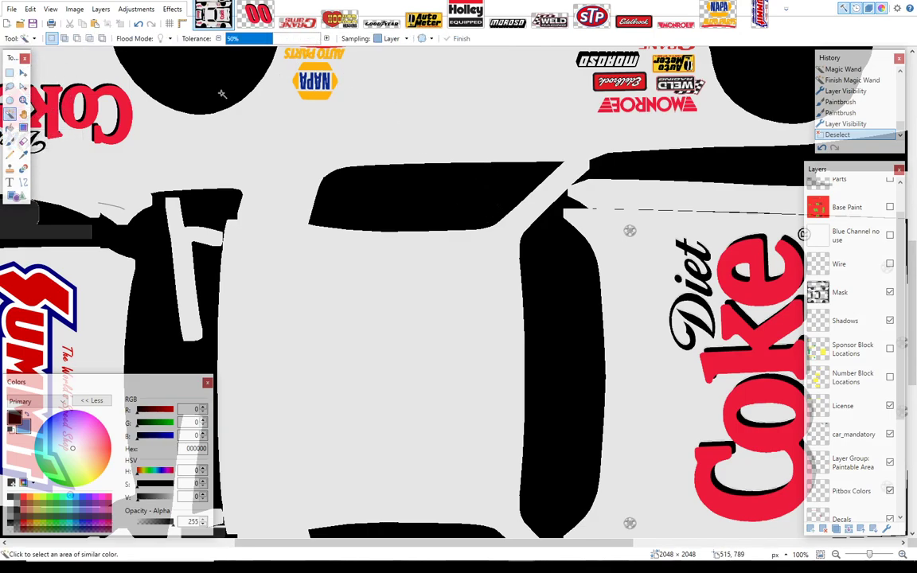
click(302, 80)
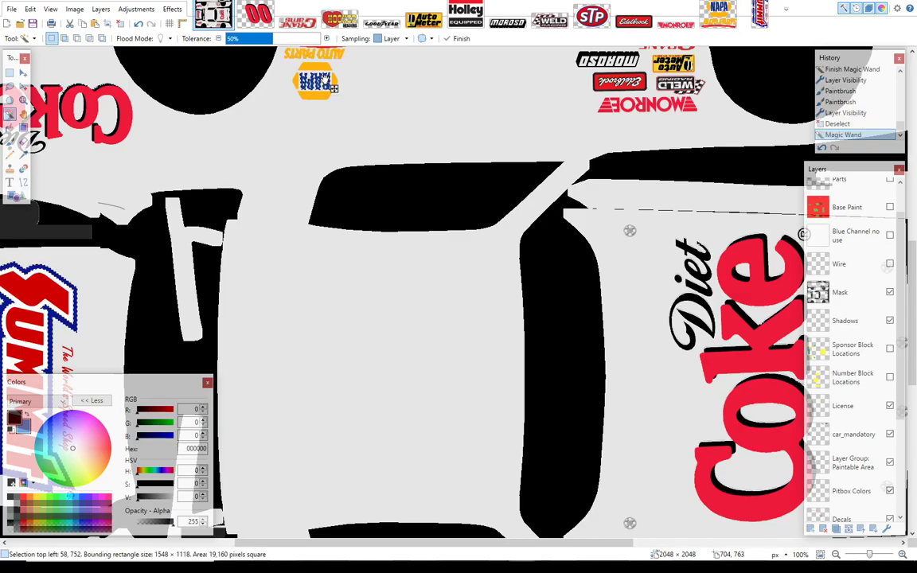
Step: Show and activate Base Paint, and brush the selected NAPA lettering areas black in the logos on both sides of the car
drag(913, 269, 872, 204)
click(873, 205)
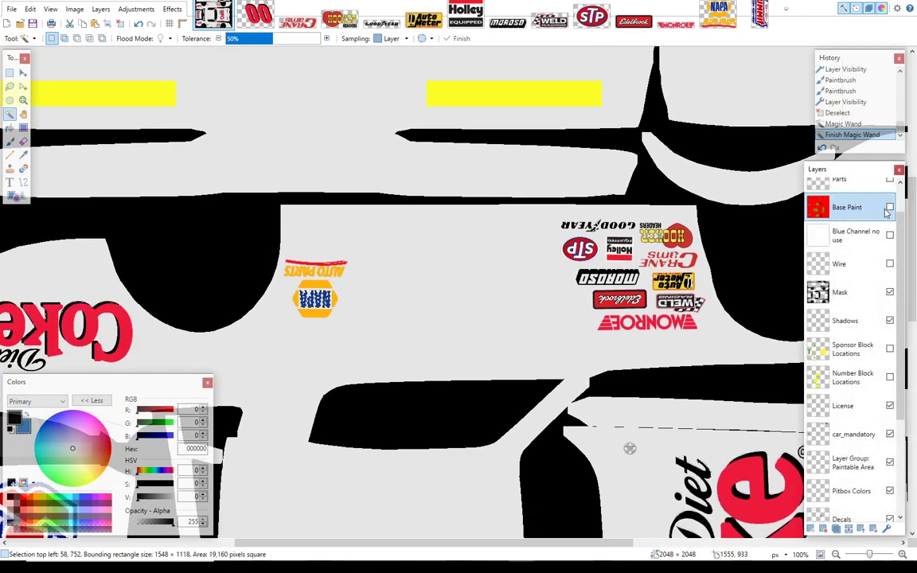
click(890, 207)
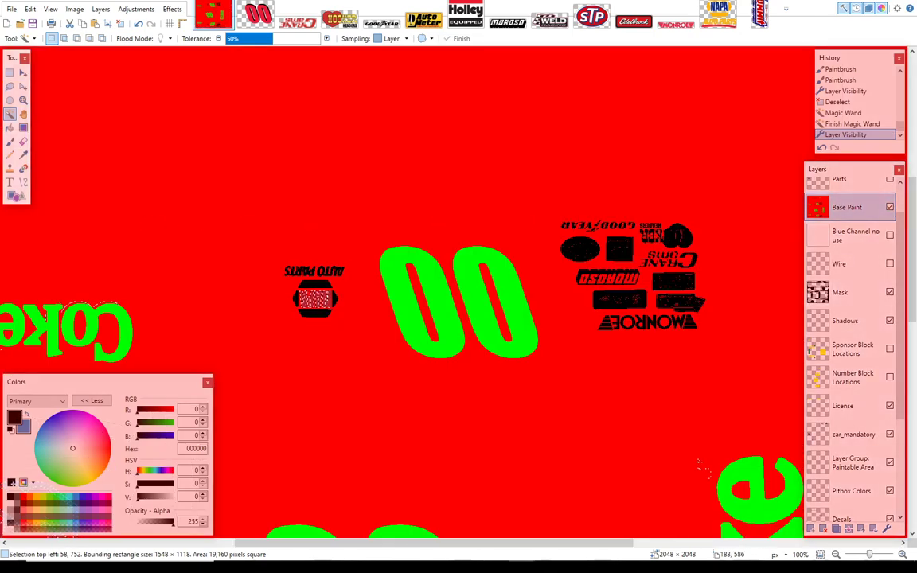
click(14, 140)
drag(333, 305, 315, 306)
drag(914, 267, 916, 424)
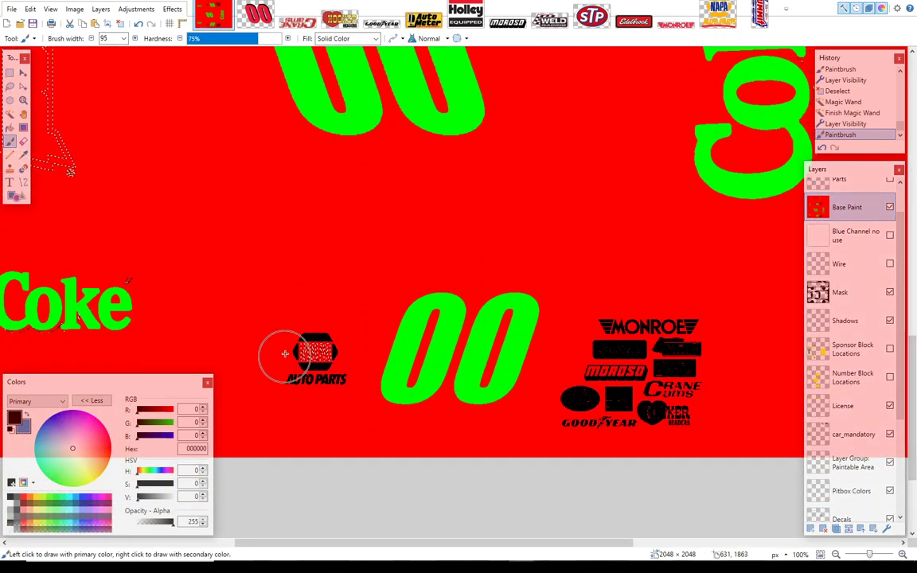
mouse_move(314, 361)
mouse_down()
mouse_move(309, 390)
mouse_move(295, 392)
mouse_move(343, 392)
mouse_up()
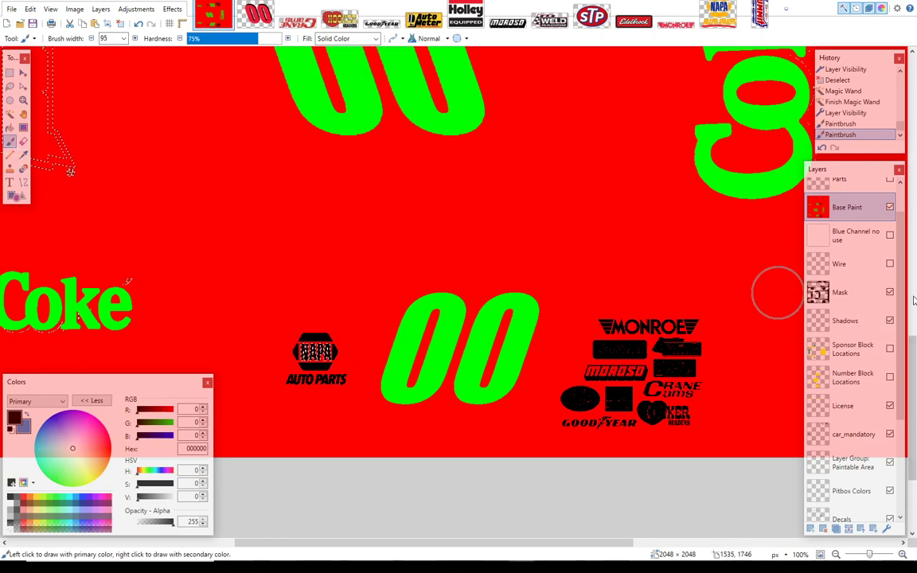
drag(913, 355, 915, 265)
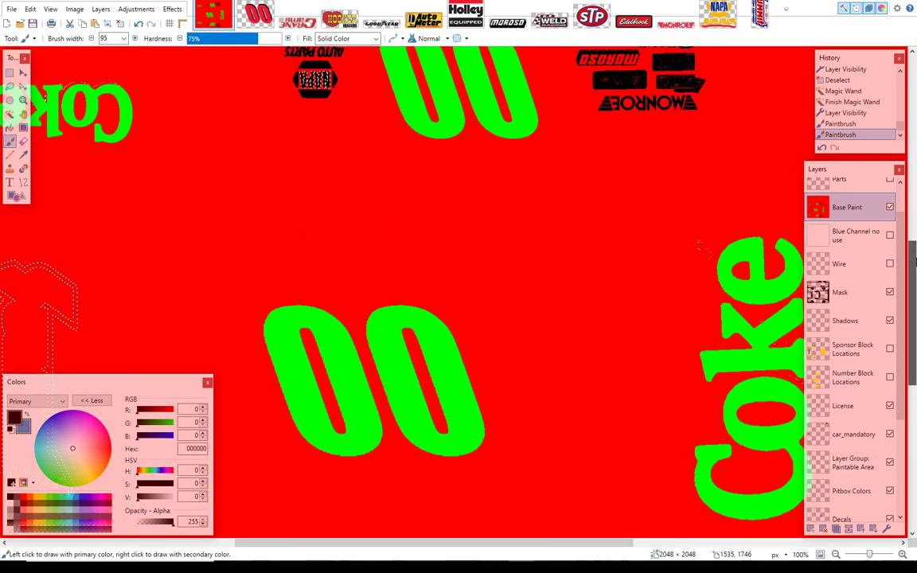
Step: Hide Base Paint and make the Sponsors layer active for further logo selections
click(890, 207)
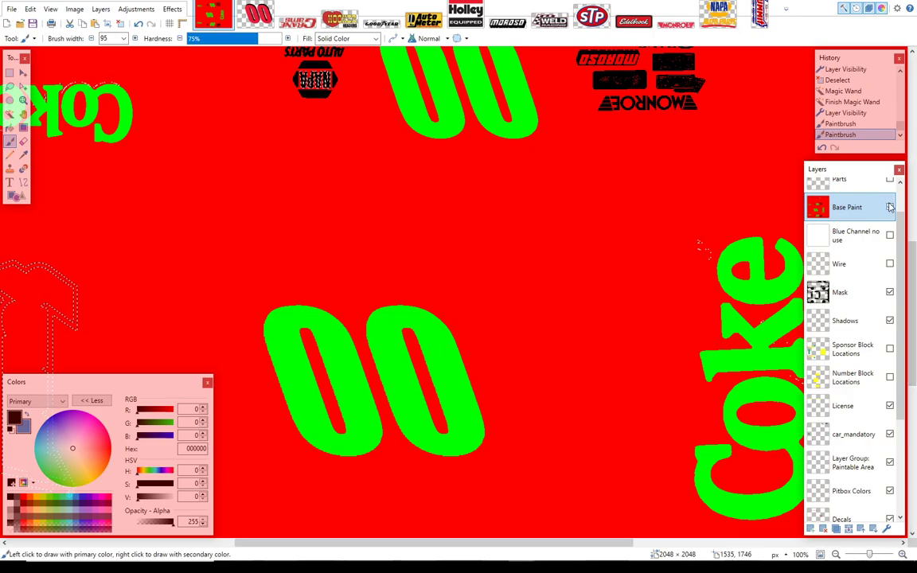
click(890, 207)
drag(914, 266, 908, 313)
scroll(860, 358, down, 5)
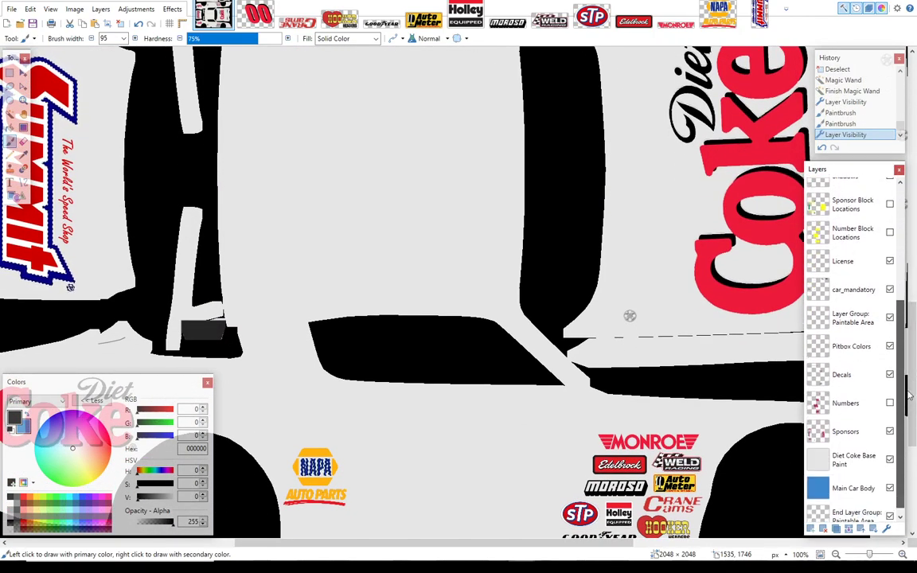
click(869, 431)
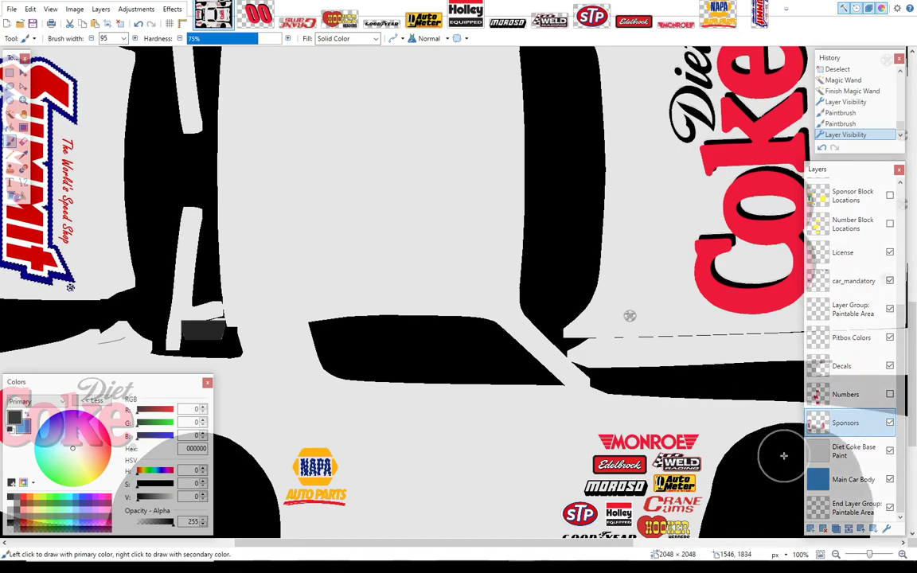
Step: Add the red underlines of the NAPA Auto Parts logos on both sides to the selection with the Magic Wand
click(902, 554)
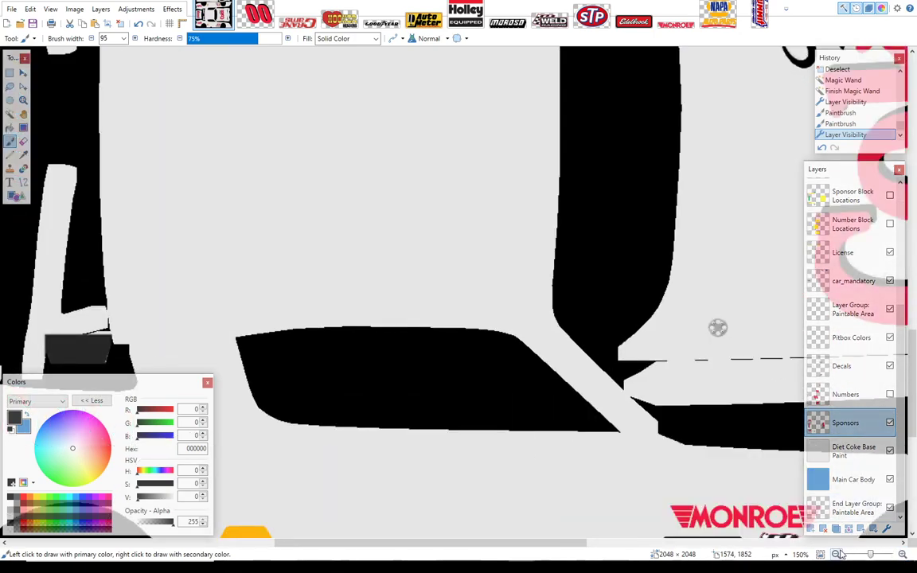
scroll(345, 390, down, 5)
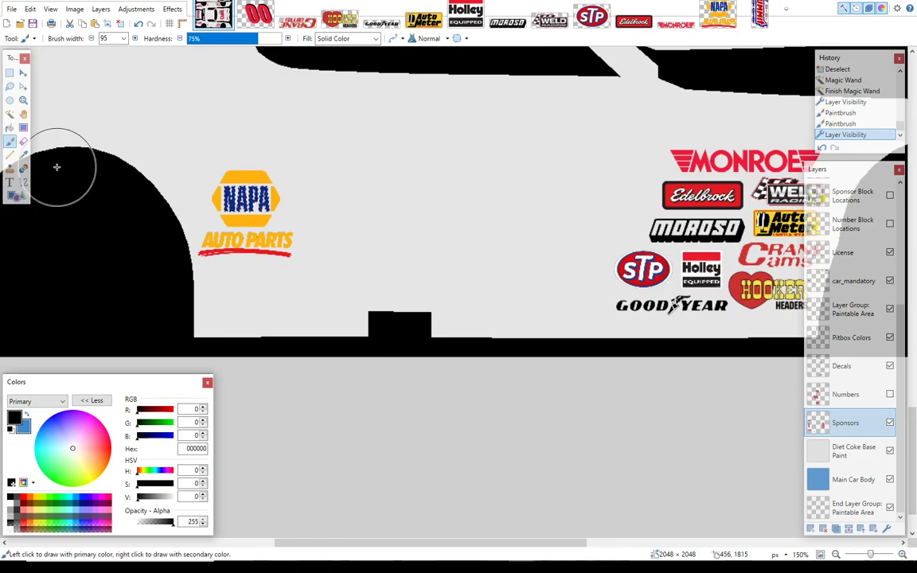
click(11, 115)
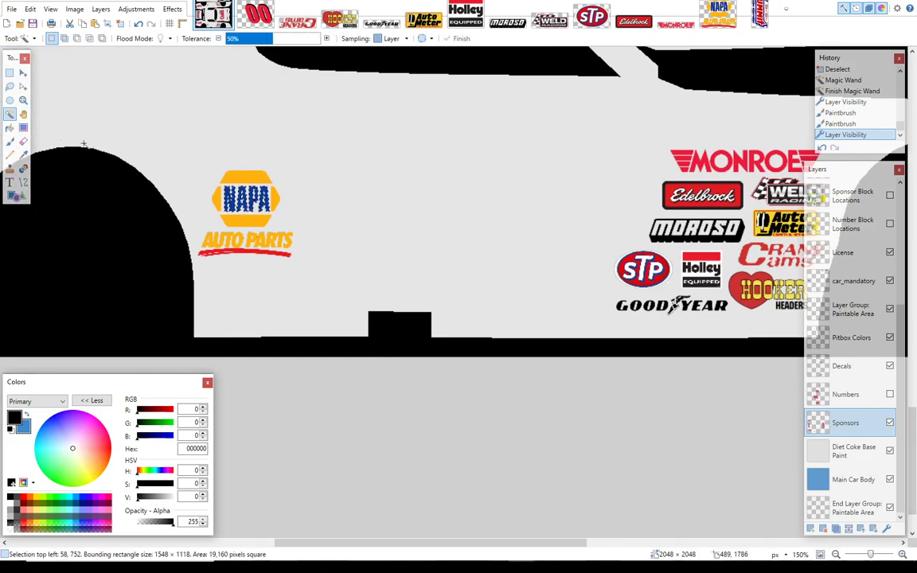
click(280, 254)
scroll(594, 217, up, 8)
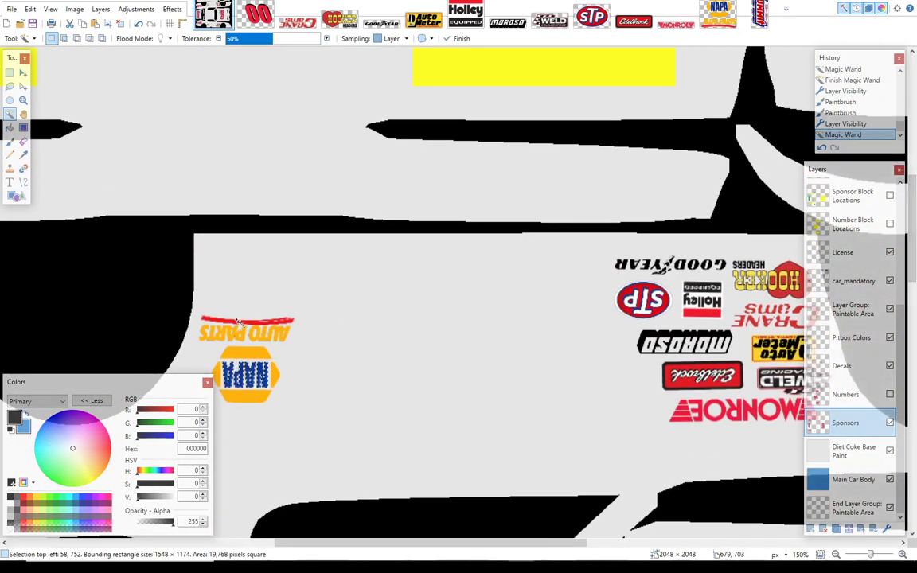
ctrl+click(238, 322)
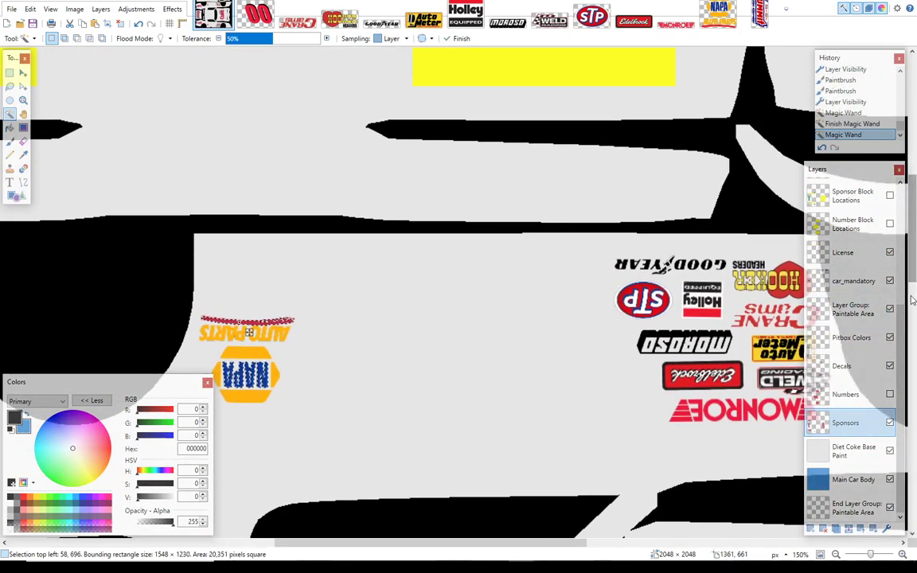
Step: Show and activate Base Paint, and brush the selected underlines below the Auto Parts lettering black on both sides
drag(900, 323, 915, 285)
scroll(914, 284, up, 2)
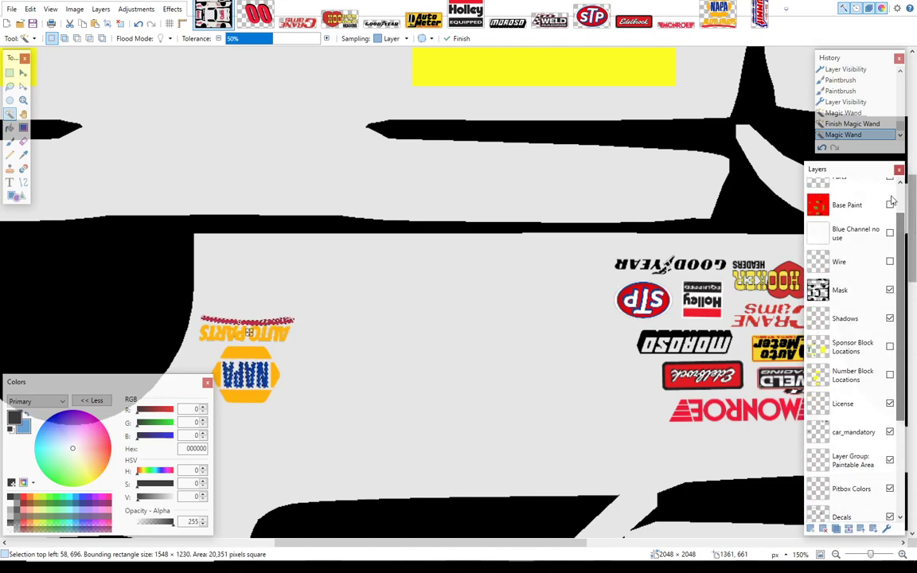
click(890, 205)
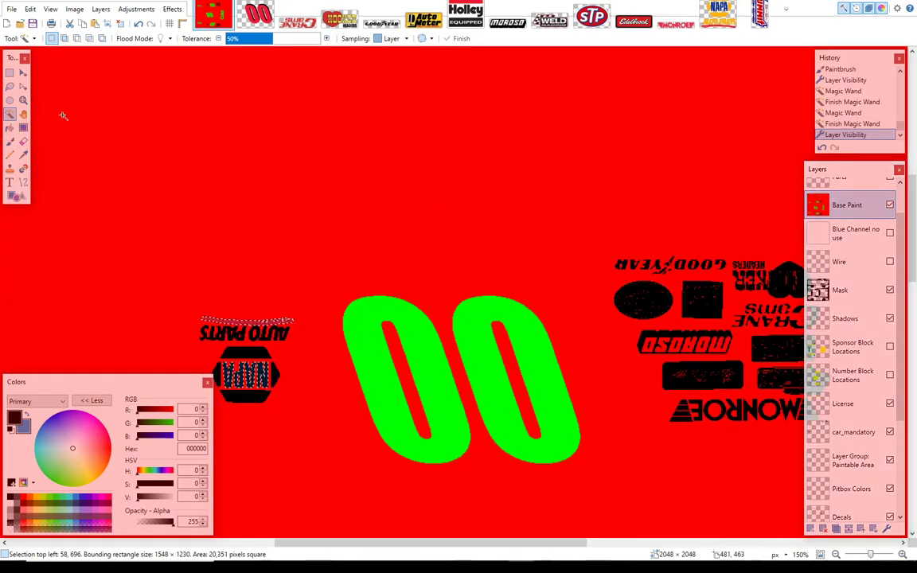
click(10, 141)
drag(199, 307, 287, 331)
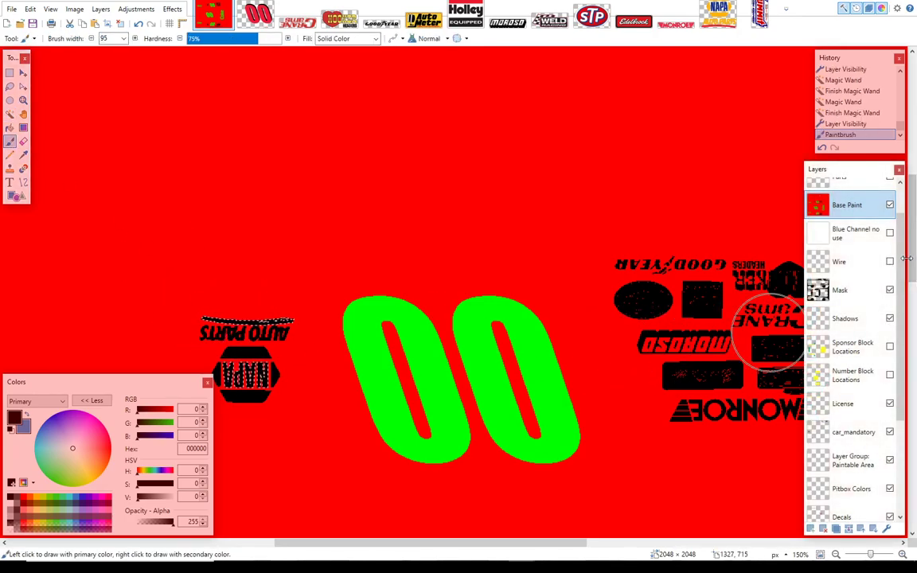
drag(914, 260, 914, 508)
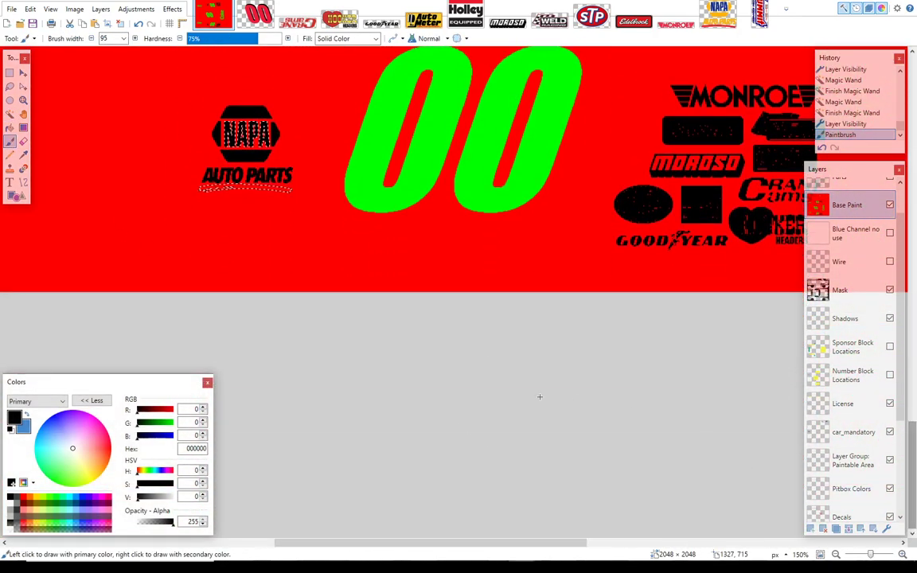
drag(287, 173, 184, 174)
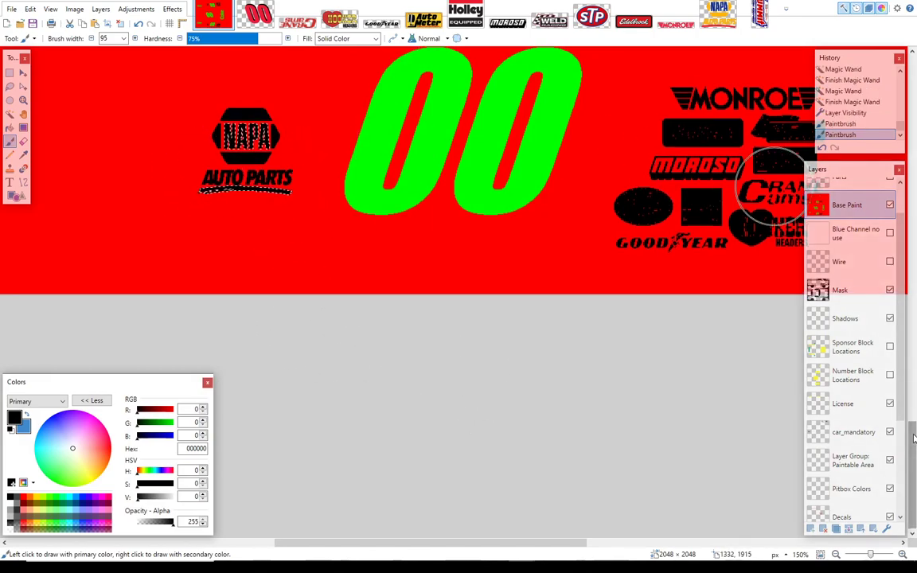
Step: Hide Base Paint and reactivate the Sponsors layer
drag(913, 438, 913, 322)
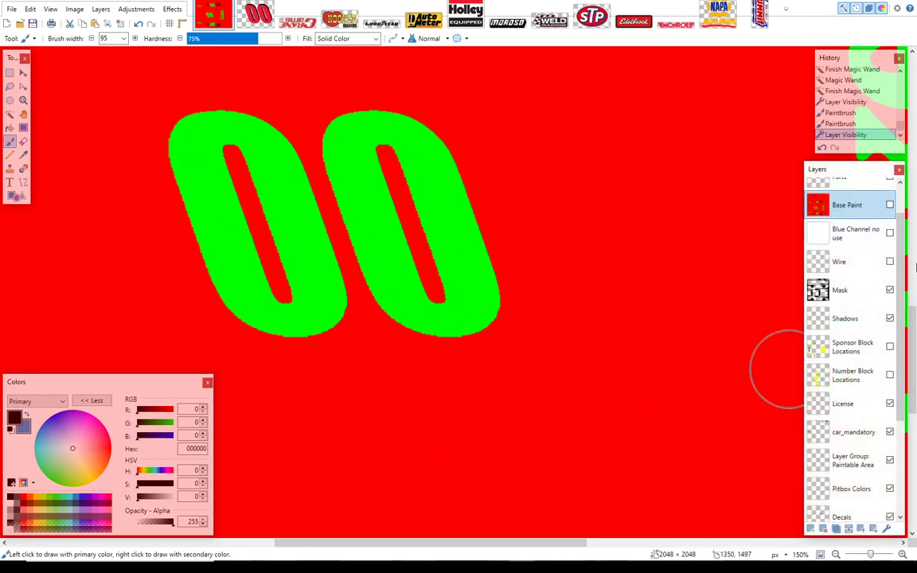
scroll(915, 340, down, 2)
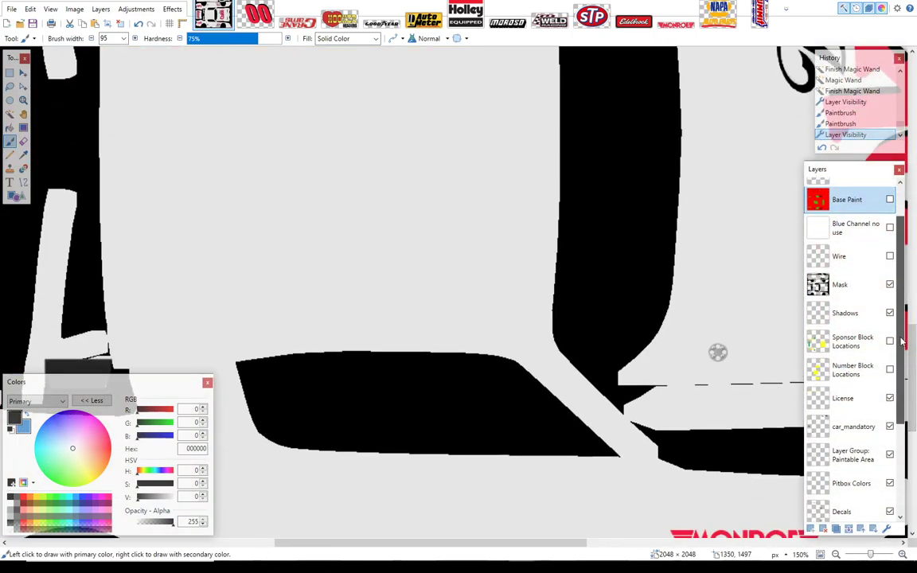
scroll(878, 434, down, 4)
click(858, 423)
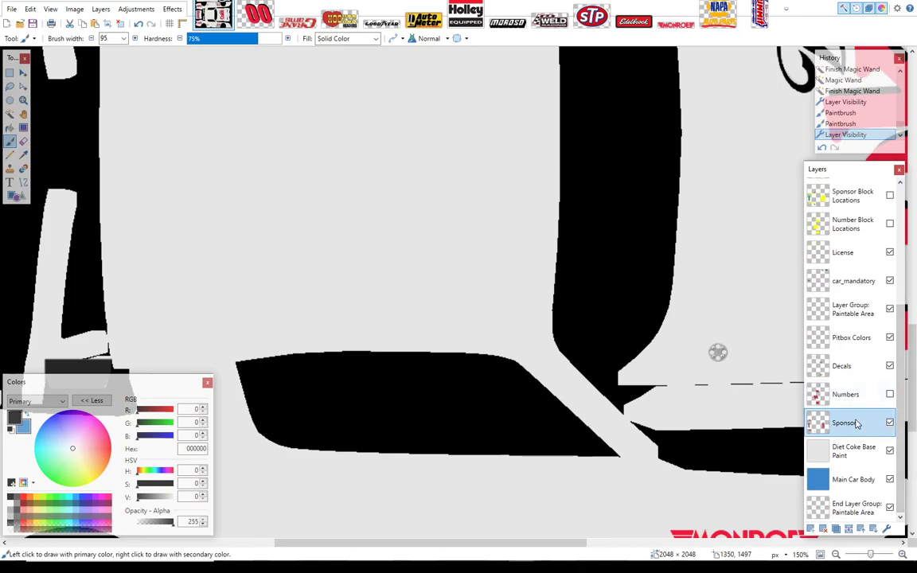
Step: Bring the Summit Racing Equipment logo into view and clear the selection around it
drag(563, 542, 357, 526)
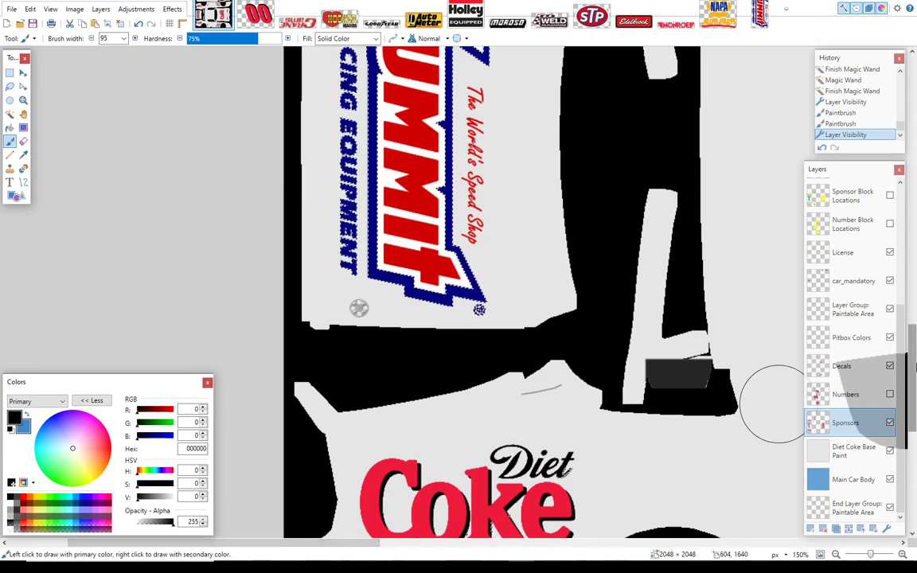
scroll(914, 356, up, 2)
scroll(914, 356, up, 3)
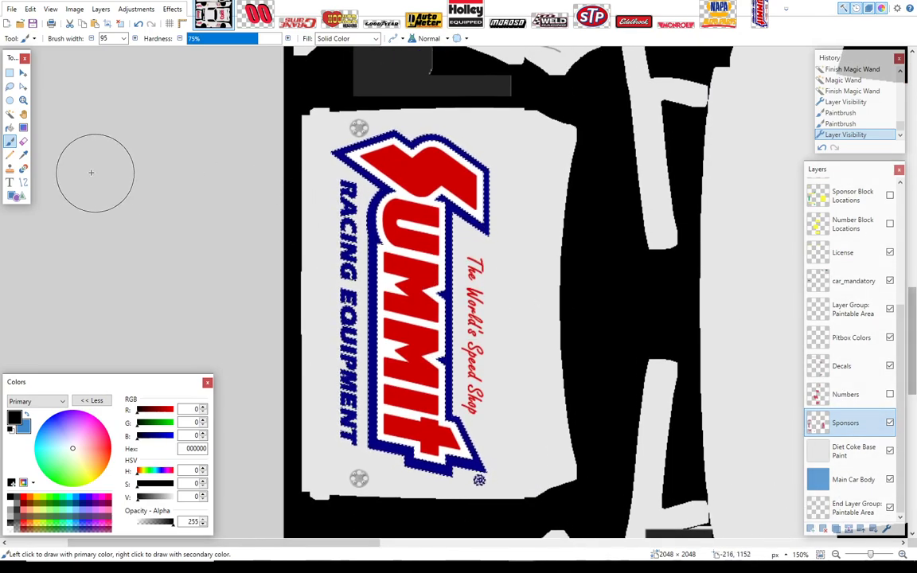
click(30, 9)
click(52, 218)
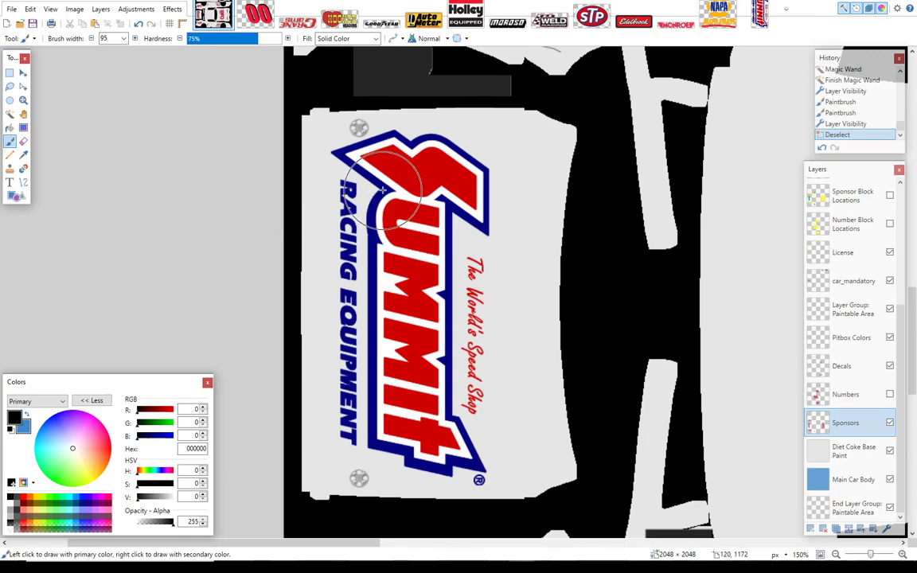
click(374, 140)
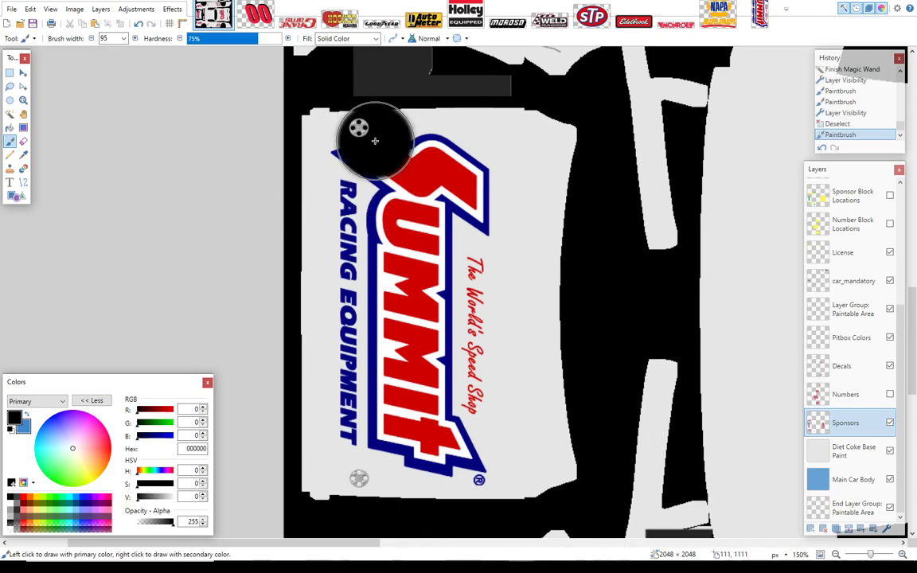
click(138, 24)
click(10, 114)
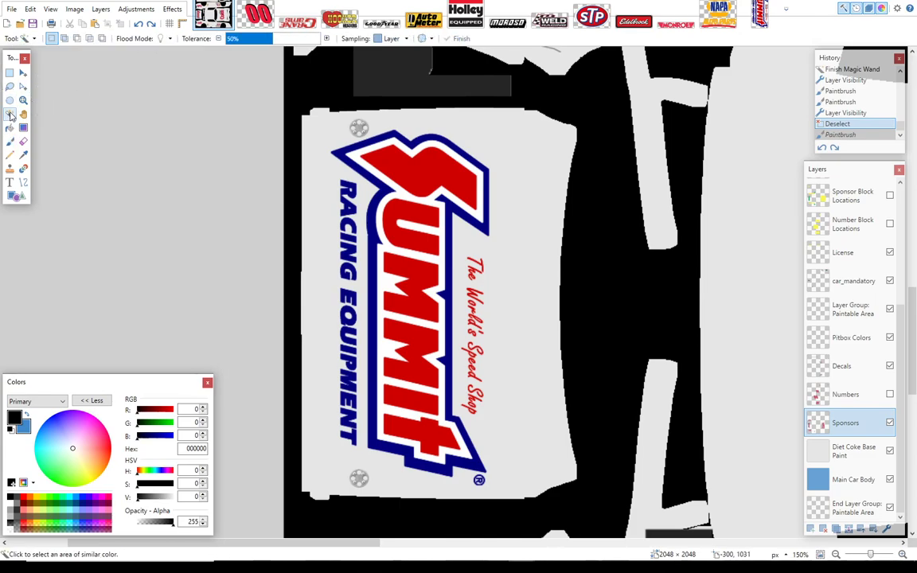
click(337, 152)
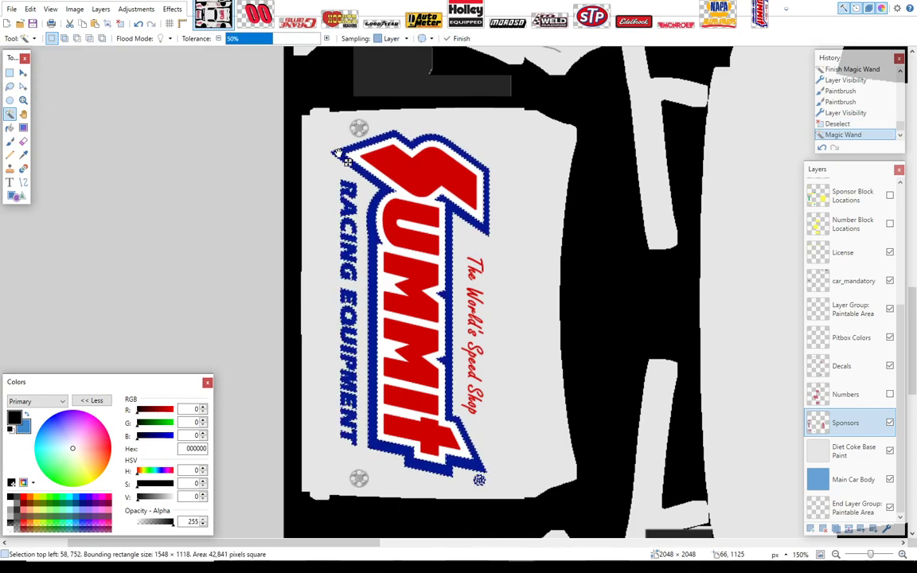
ctrl+click(372, 159)
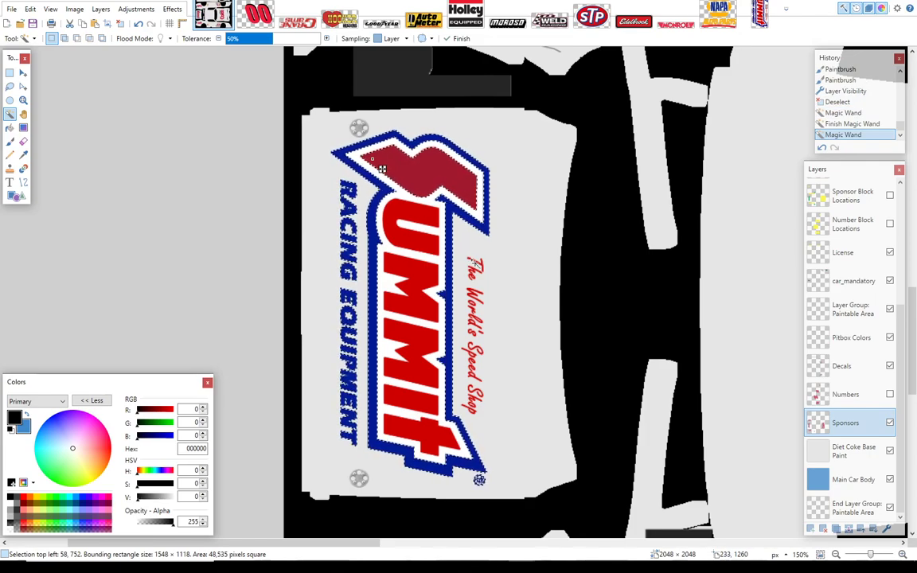
key(Return)
key(ctrl+d)
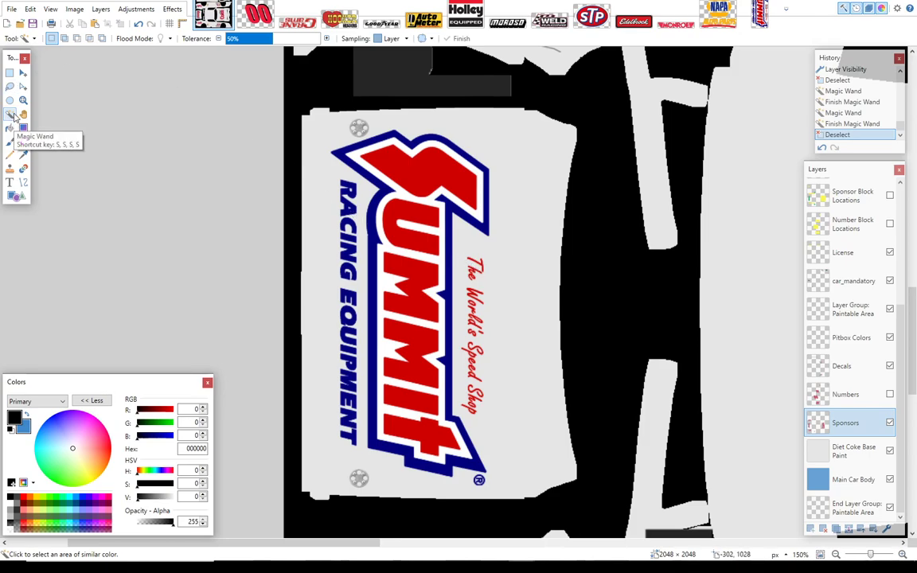
Step: Select the Summit logo's red lettering and tagline, blue outline and Racing Equipment letters with the Magic Wand
click(410, 169)
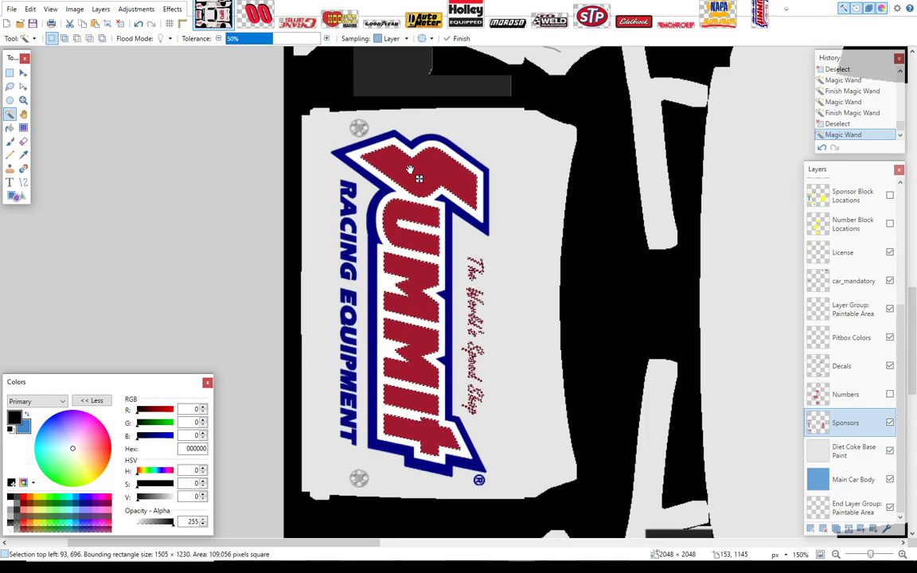
ctrl+click(377, 184)
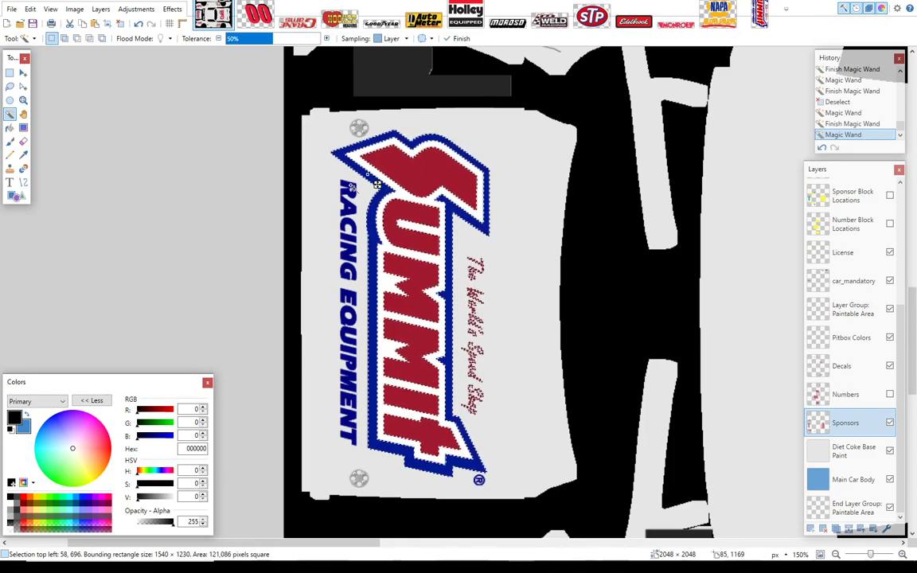
ctrl+click(351, 187)
ctrl+click(348, 218)
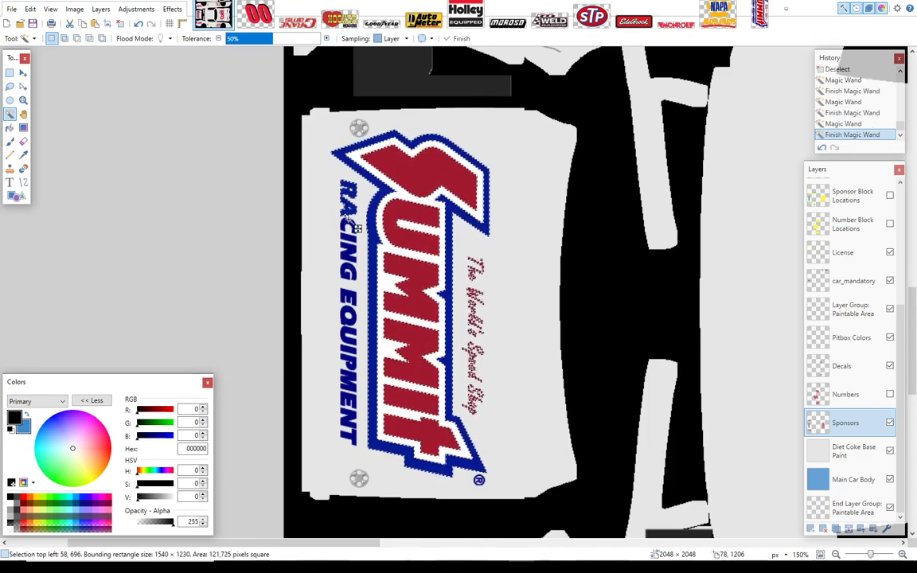
ctrl+click(349, 269)
ctrl+click(347, 257)
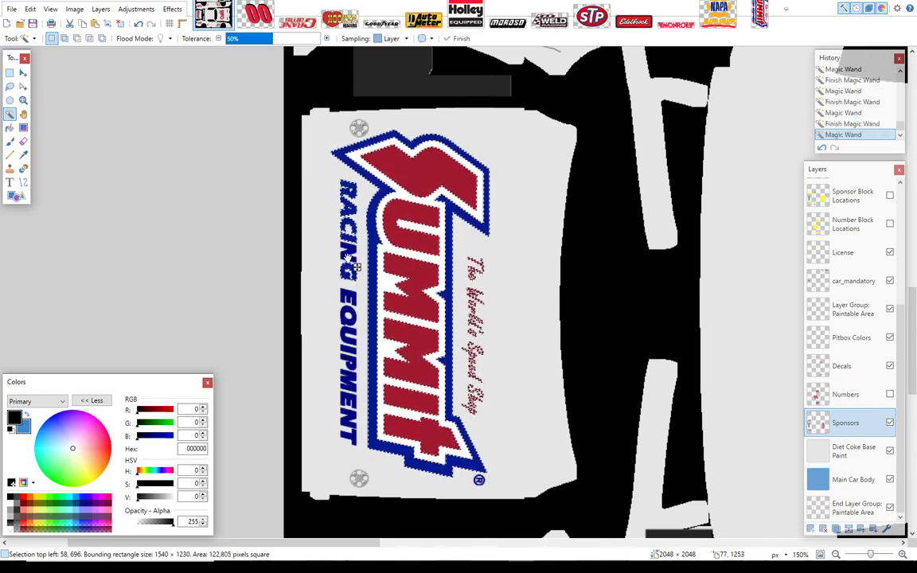
ctrl+click(350, 309)
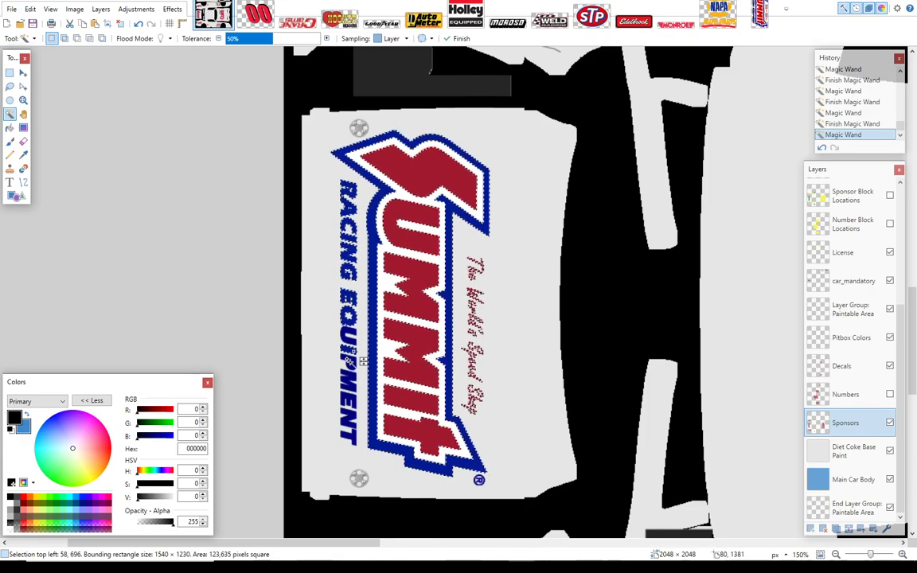
ctrl+click(349, 402)
ctrl+click(353, 423)
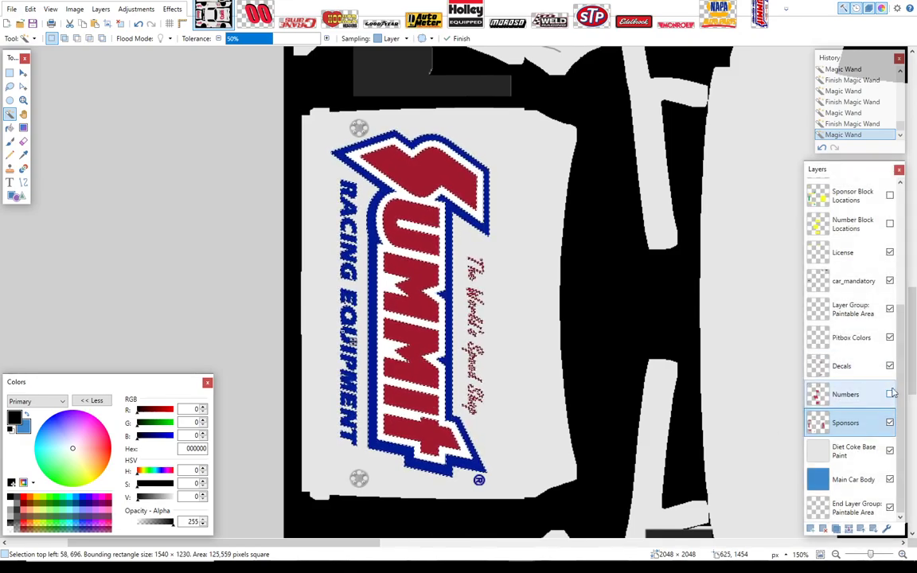
Step: Show and activate Base Paint, and brush the selected Summit Racing Equipment logo areas black
scroll(893, 287, up, 5)
scroll(896, 263, up, 1)
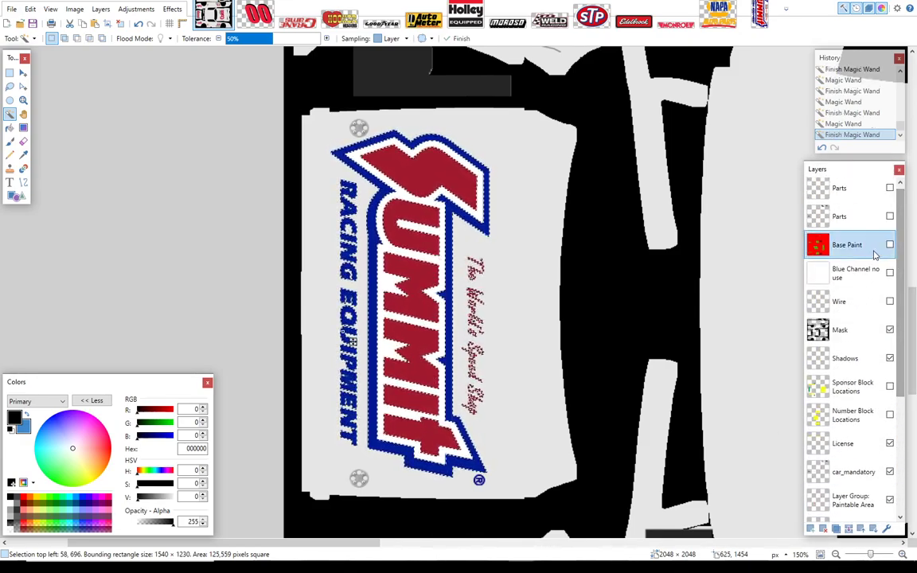
click(891, 245)
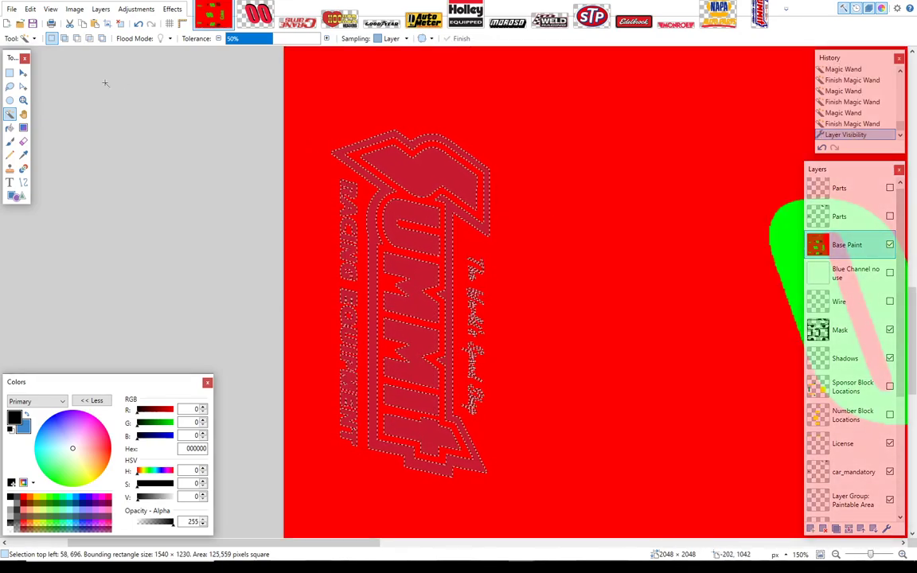
click(9, 141)
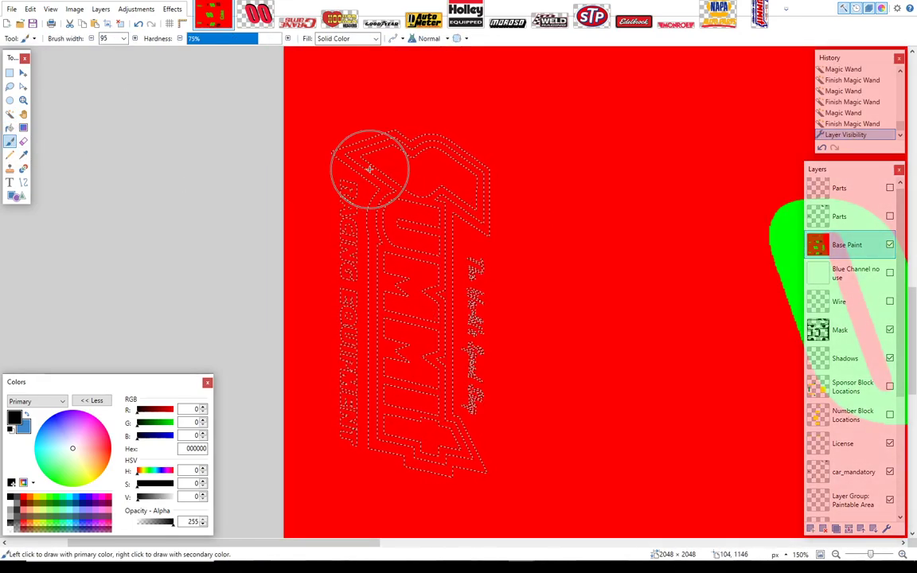
drag(373, 164, 412, 150)
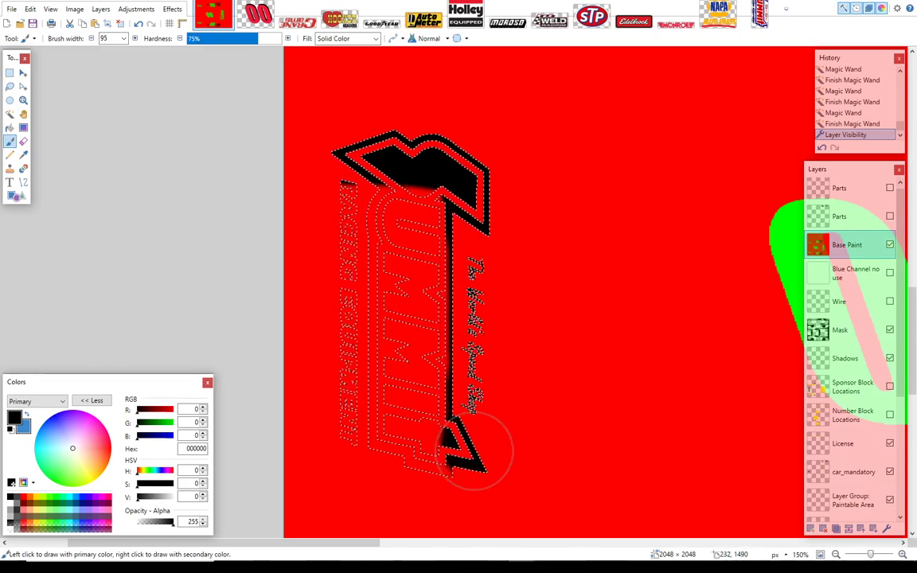
drag(476, 448, 358, 404)
drag(356, 223, 428, 215)
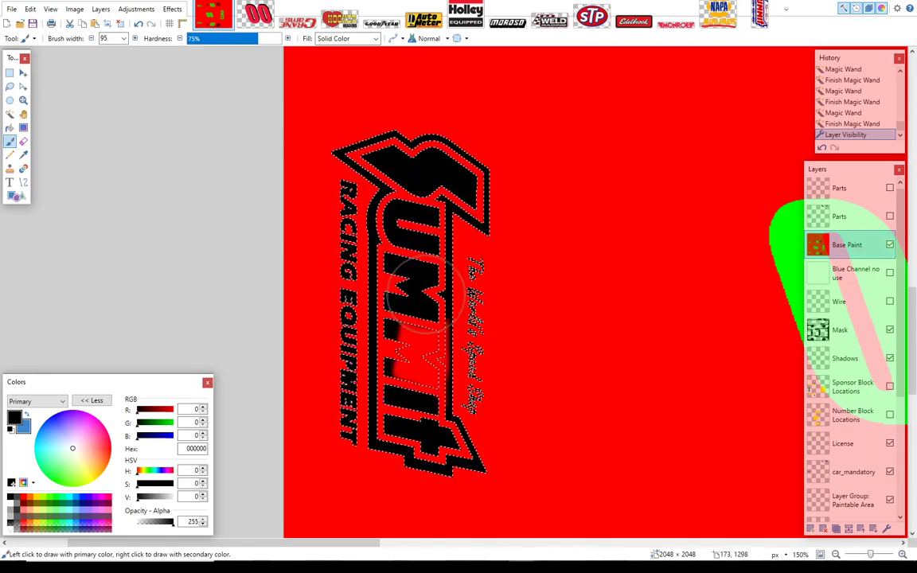
drag(439, 447, 467, 430)
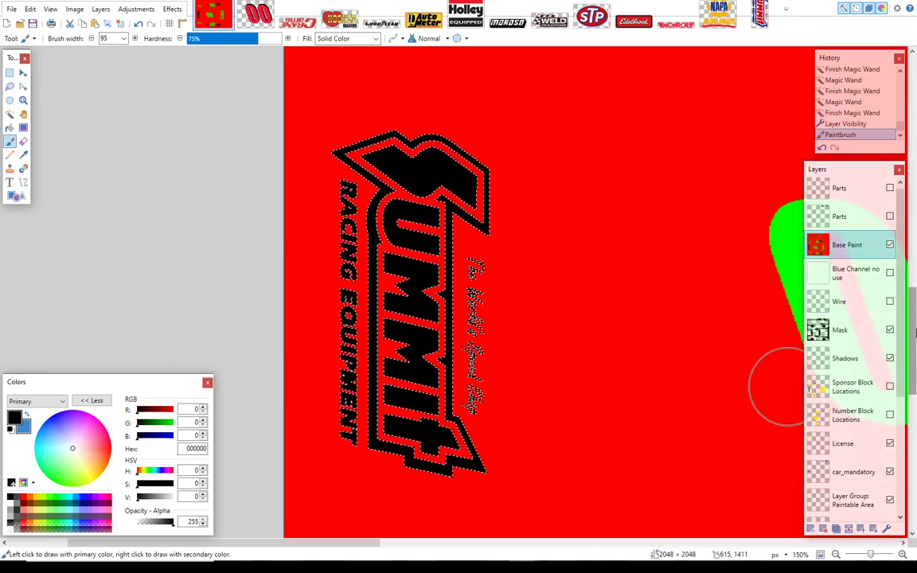
Step: Reactivate the Sponsors layer and hide Base Paint
drag(903, 305, 904, 423)
click(848, 421)
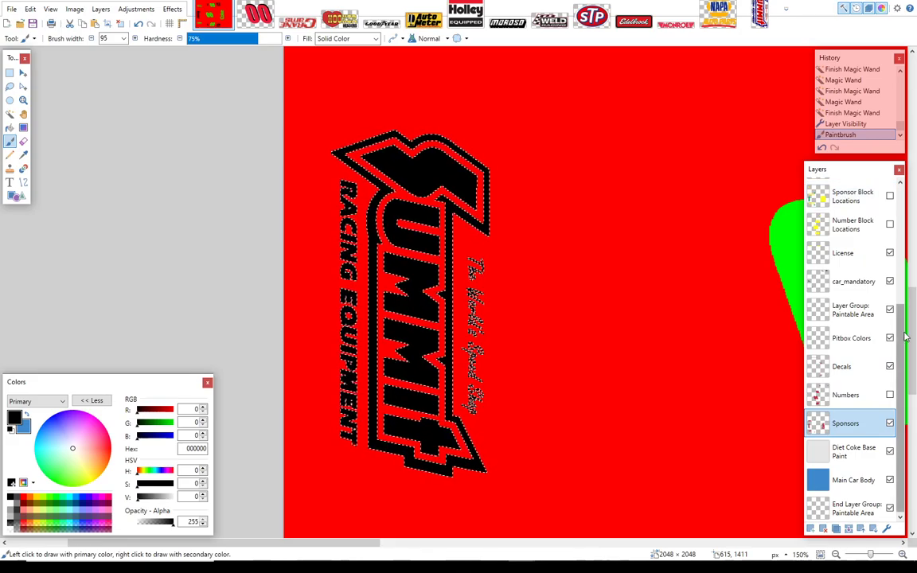
scroll(898, 255, up, 3)
click(891, 194)
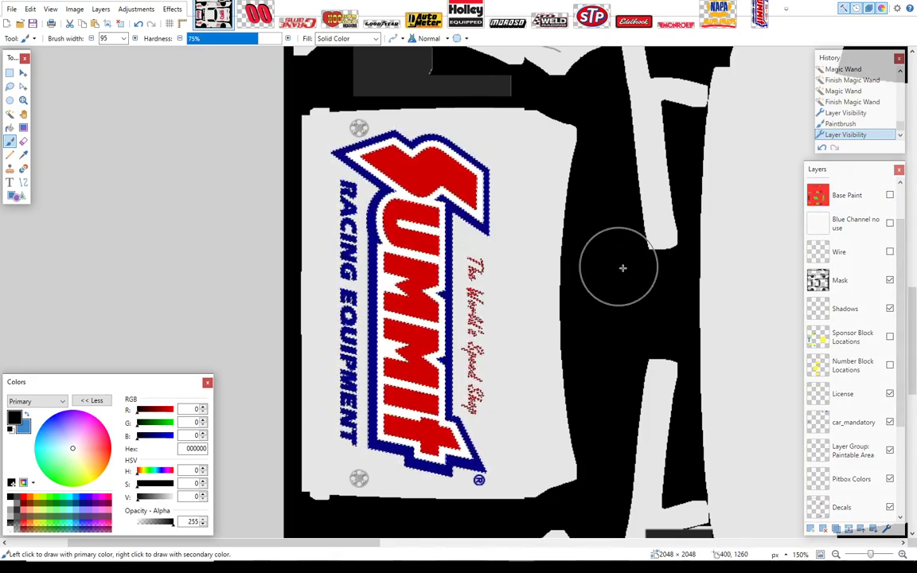
Step: Clear the selection and select all the blue sponsor artwork, including the Summit logo's registered mark, with the Magic Wand
mouse_move(914, 321)
mouse_down()
mouse_move(915, 226)
mouse_move(915, 328)
mouse_up()
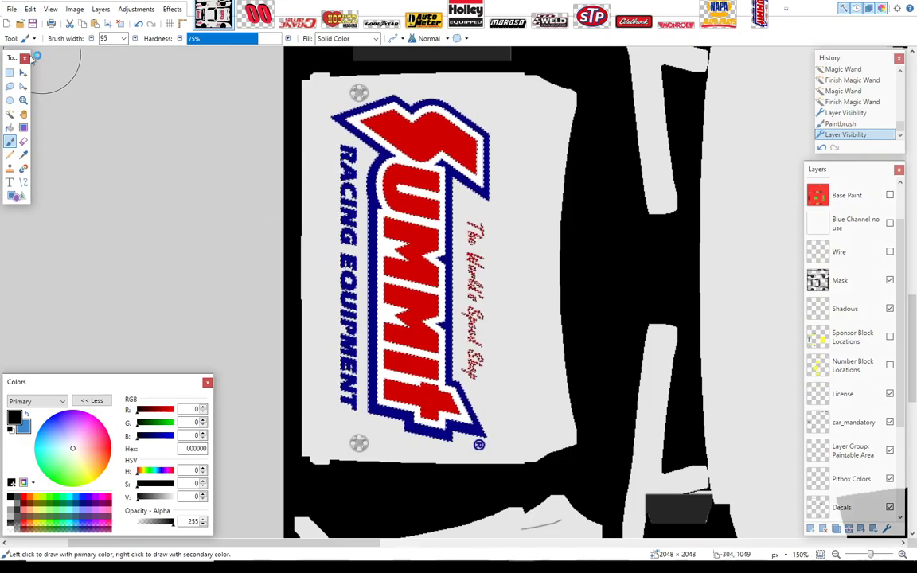
click(10, 114)
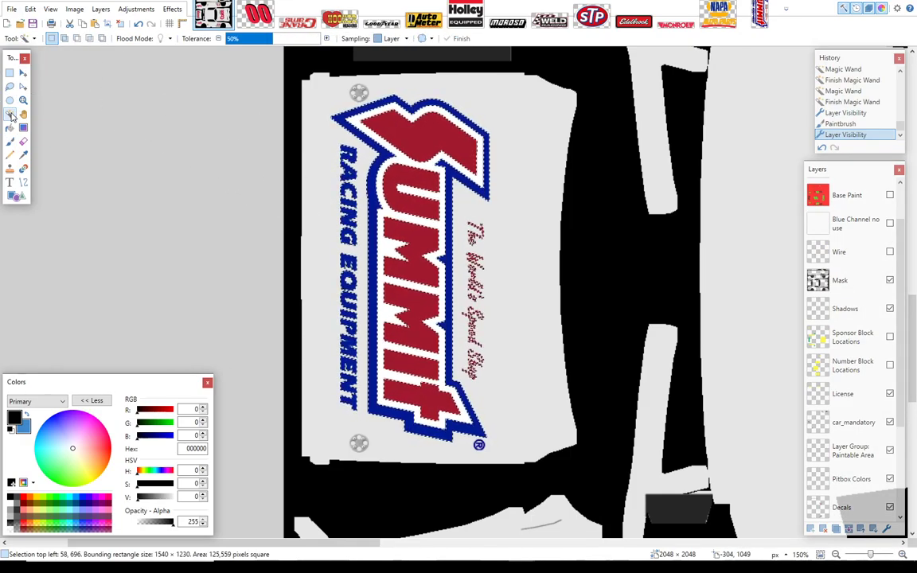
click(31, 9)
click(72, 217)
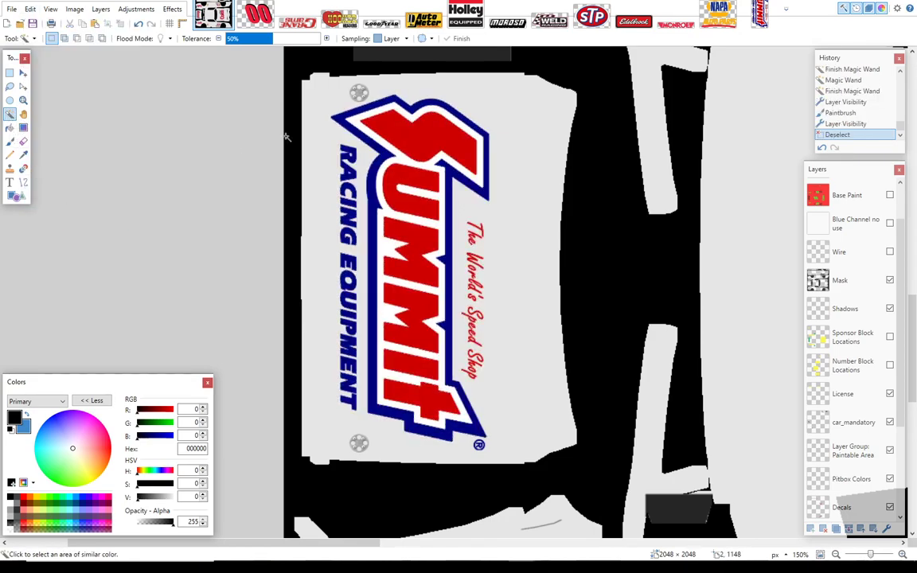
click(343, 124)
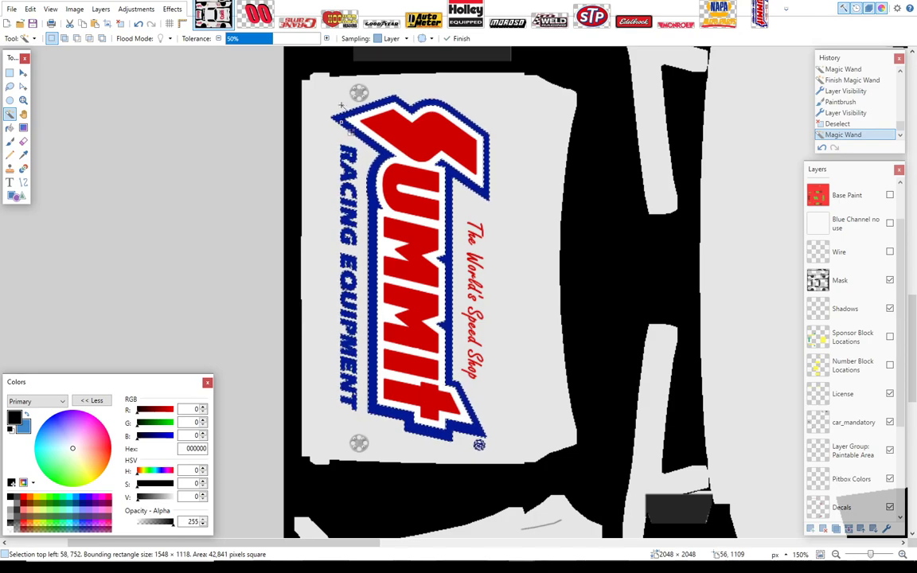
Step: Activate and show Base Paint, and brush the selected registered mark beside the Summit logo black
click(868, 196)
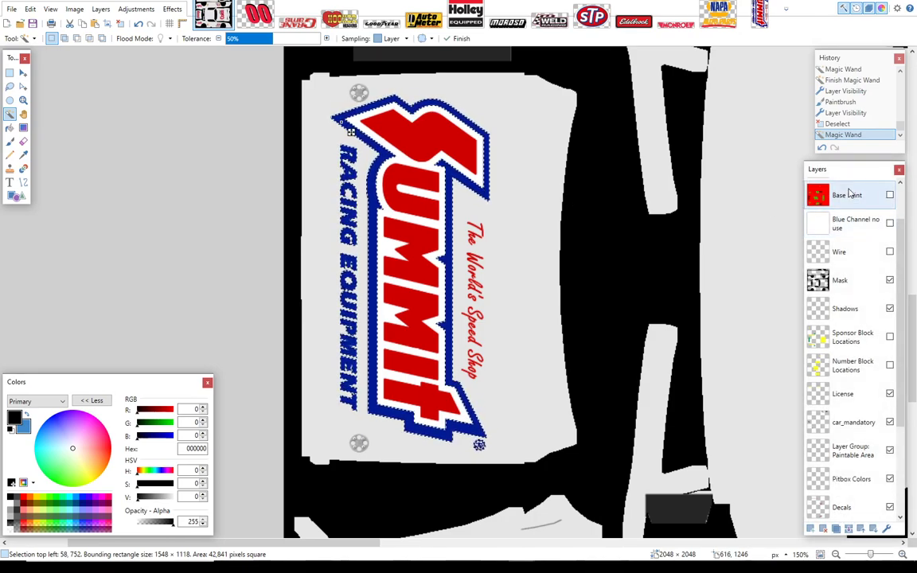
click(890, 196)
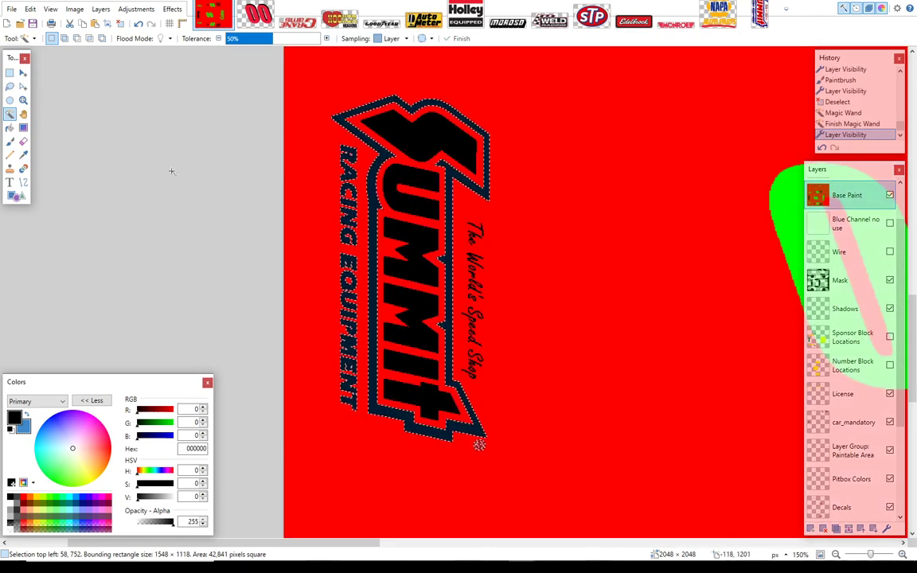
click(9, 128)
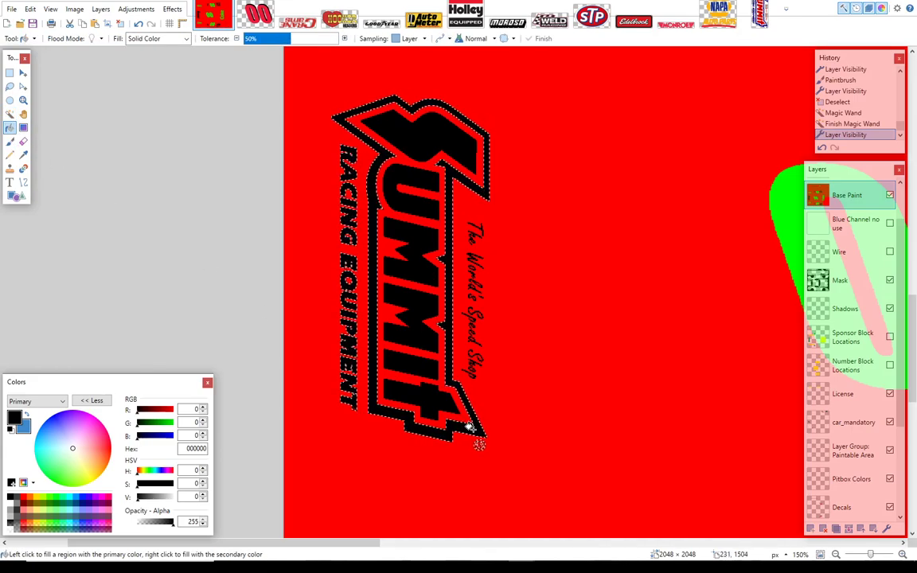
click(10, 141)
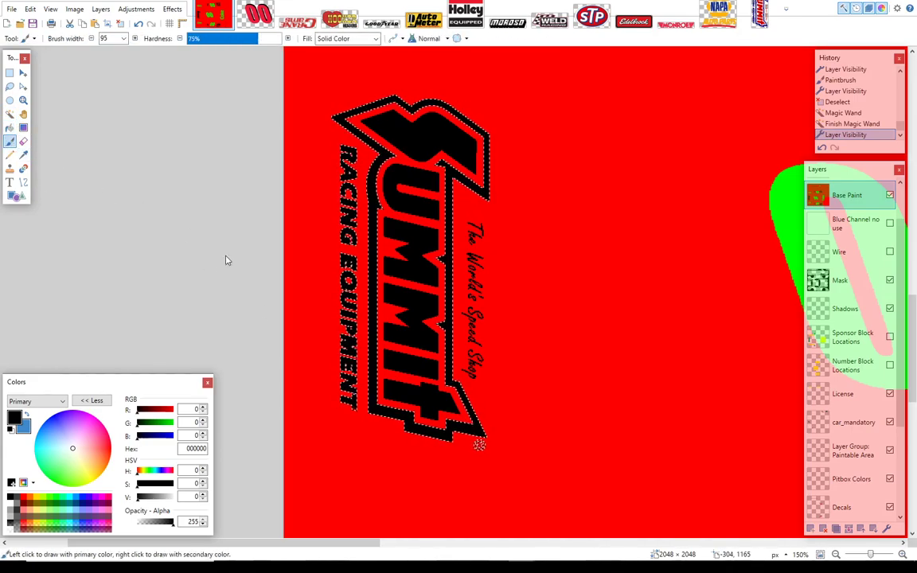
drag(437, 428, 422, 377)
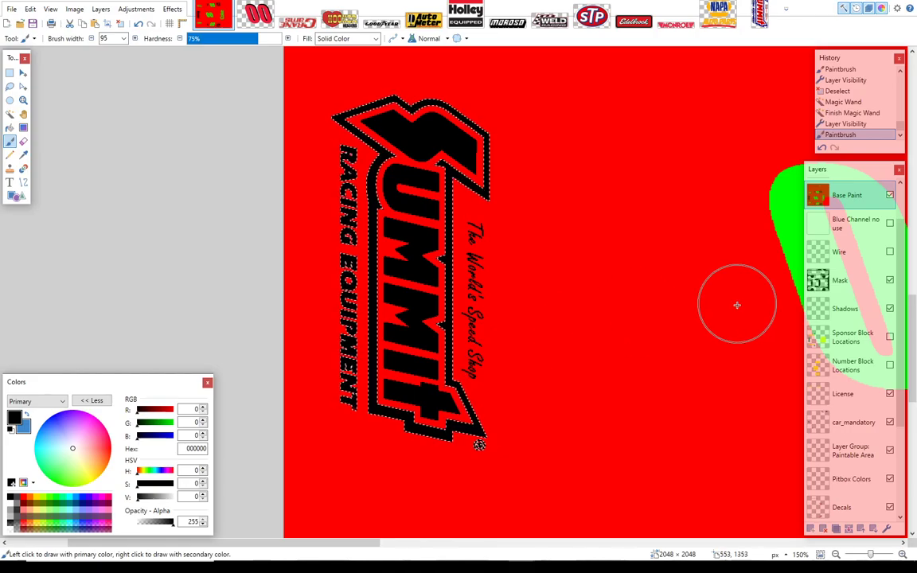
Step: Brush the selected Diet lettering and the outlines of the Coke logos black on Base Paint
scroll(731, 385, down, 3)
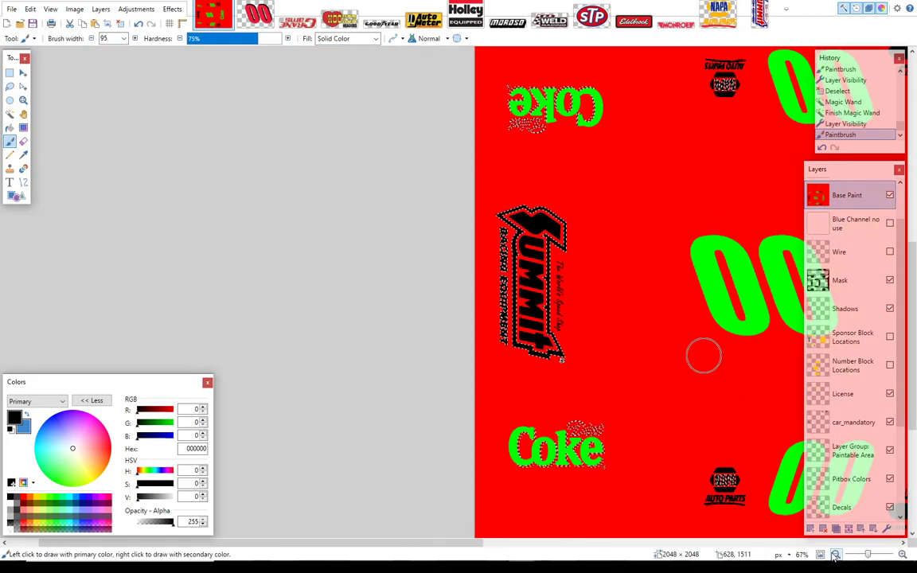
drag(419, 542, 715, 546)
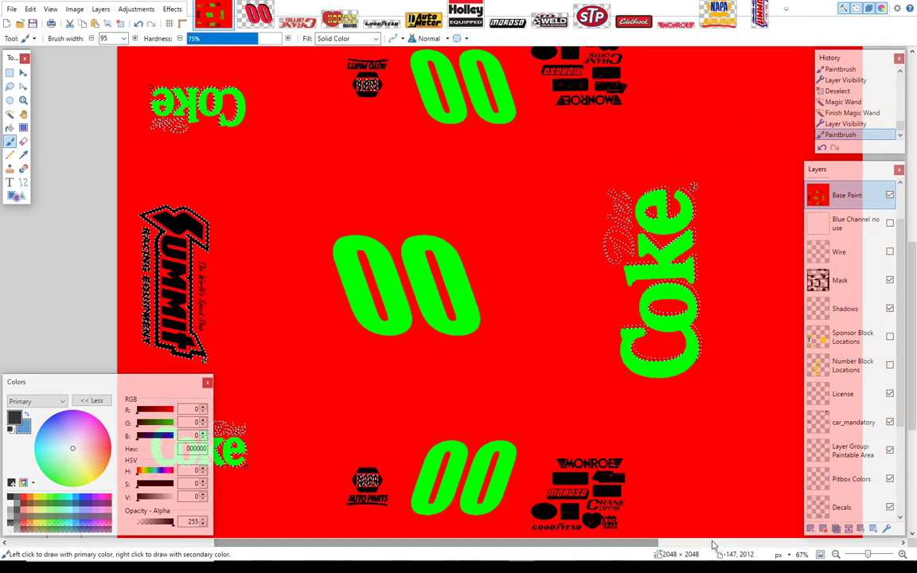
click(836, 555)
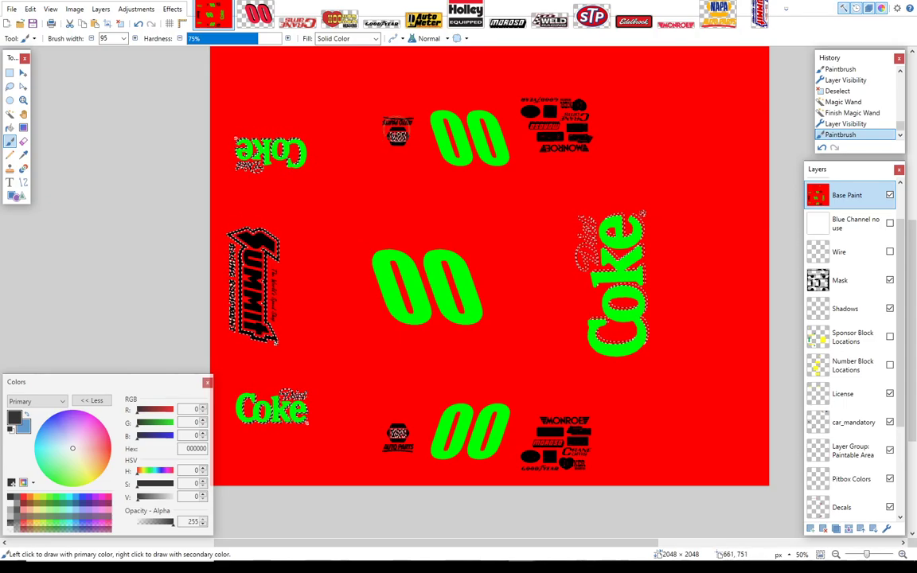
drag(582, 225, 586, 224)
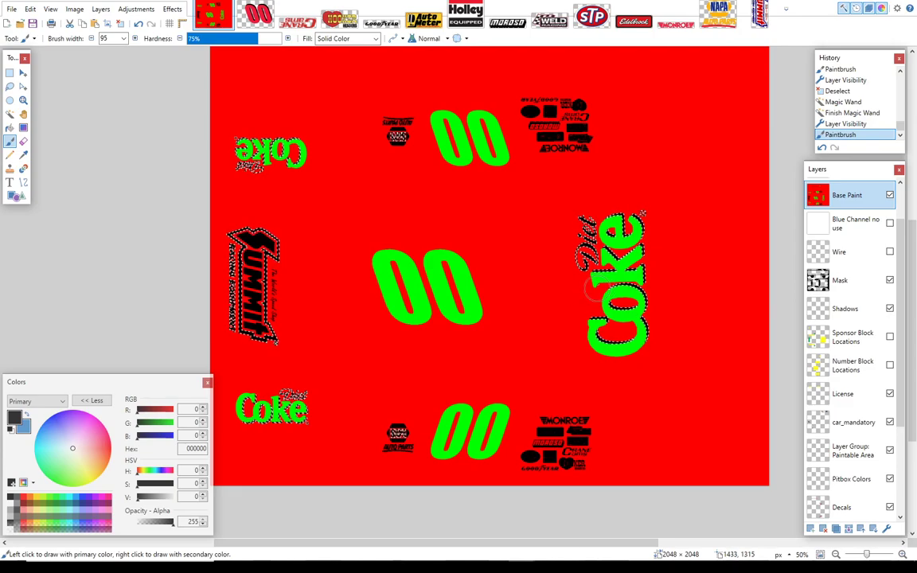
drag(600, 288, 584, 299)
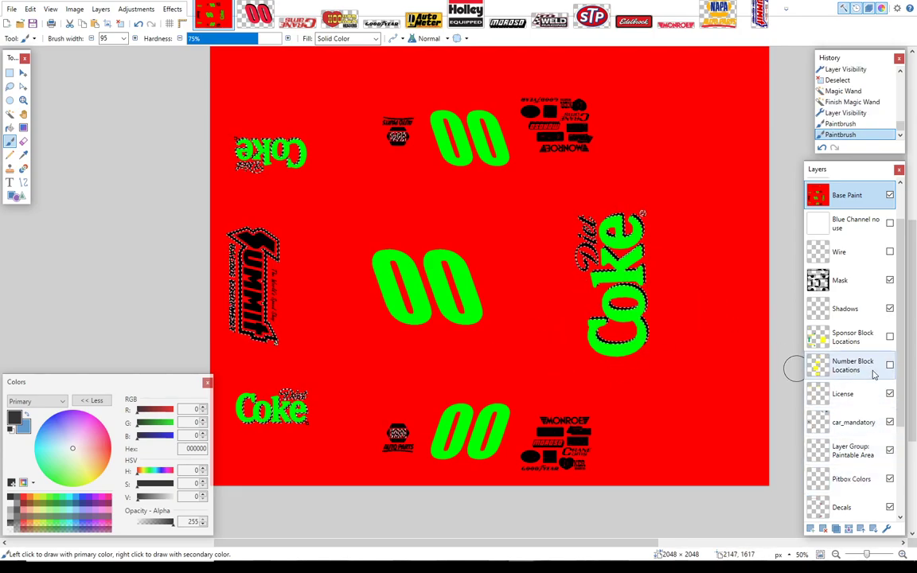
Step: Turn the Numbers layer's visibility back on
scroll(867, 422, down, 3)
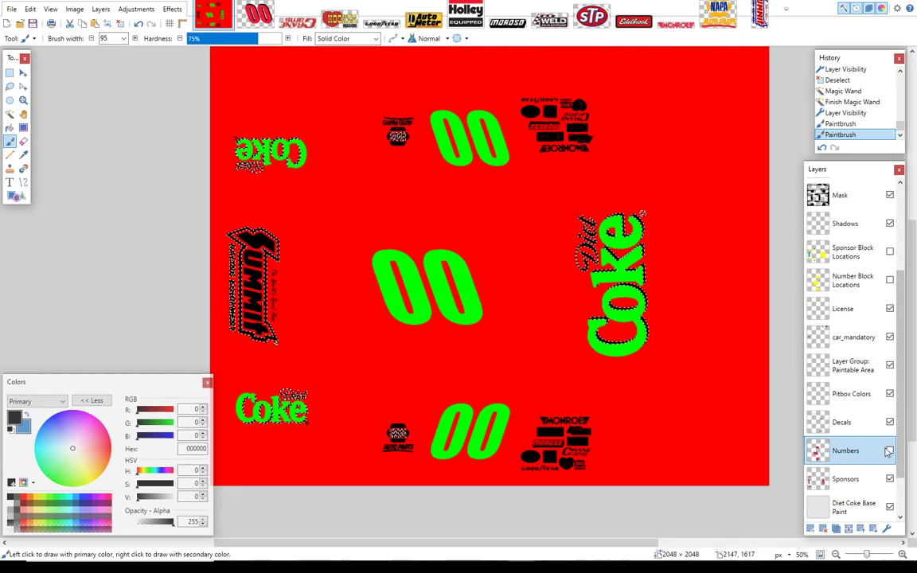
click(890, 451)
scroll(887, 382, up, 5)
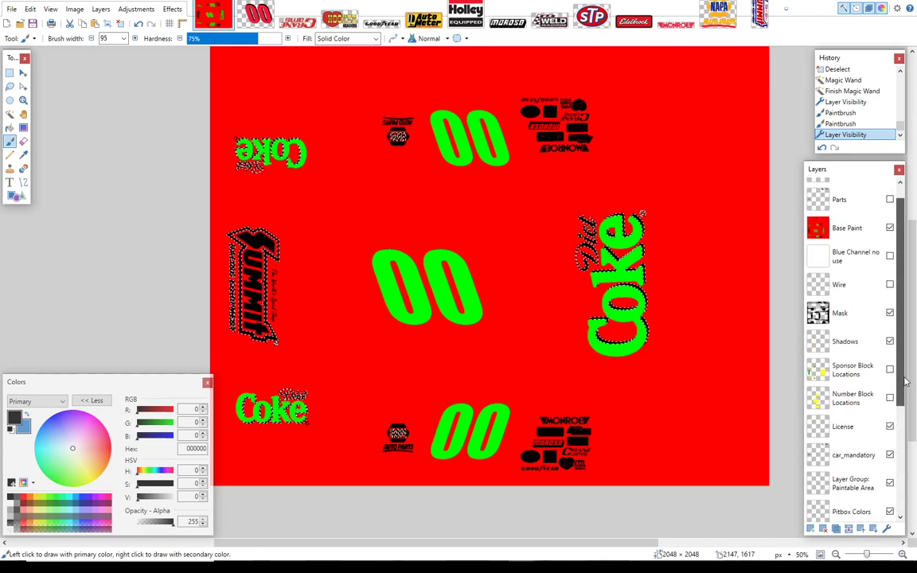
Step: Hide Base Paint, clear the selection, and select the black shadows of all the 00 numbers with the Magic Wand
click(889, 249)
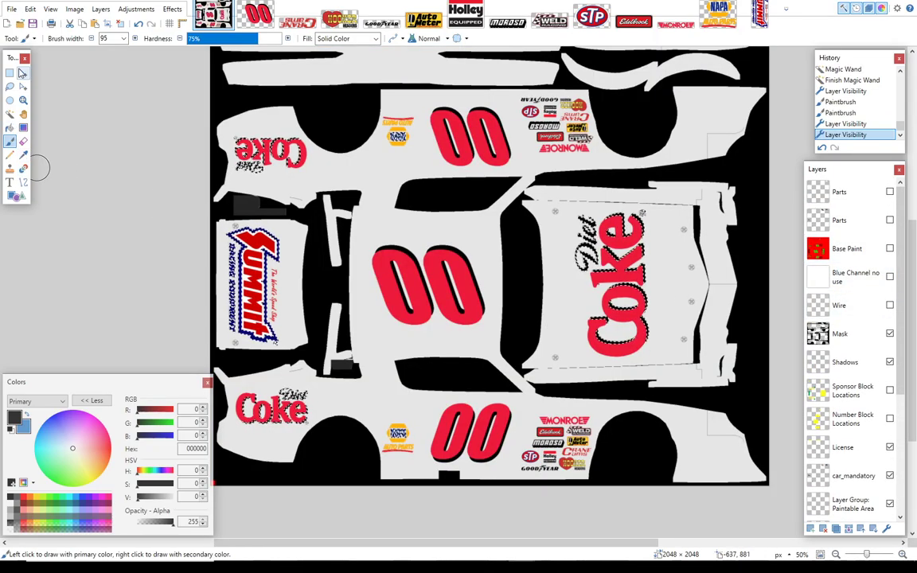
click(30, 10)
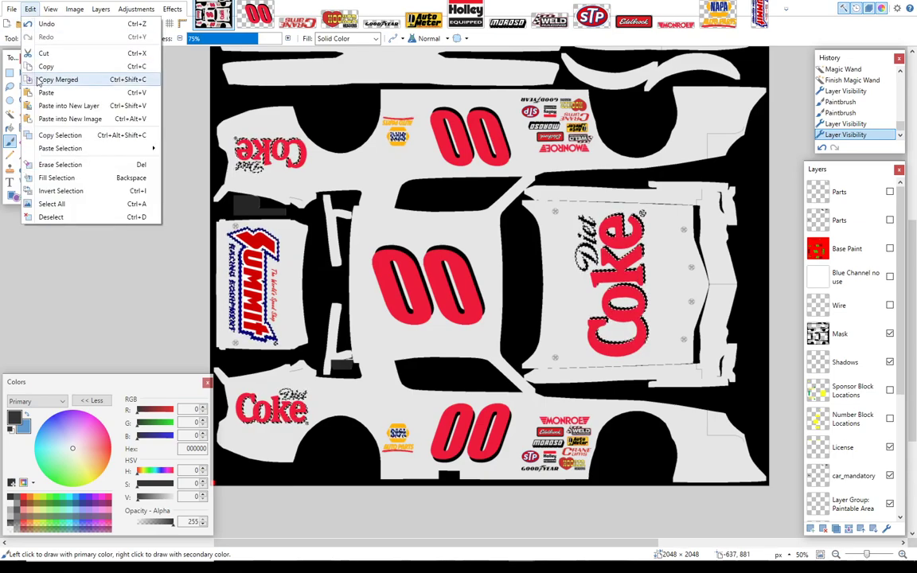
click(59, 213)
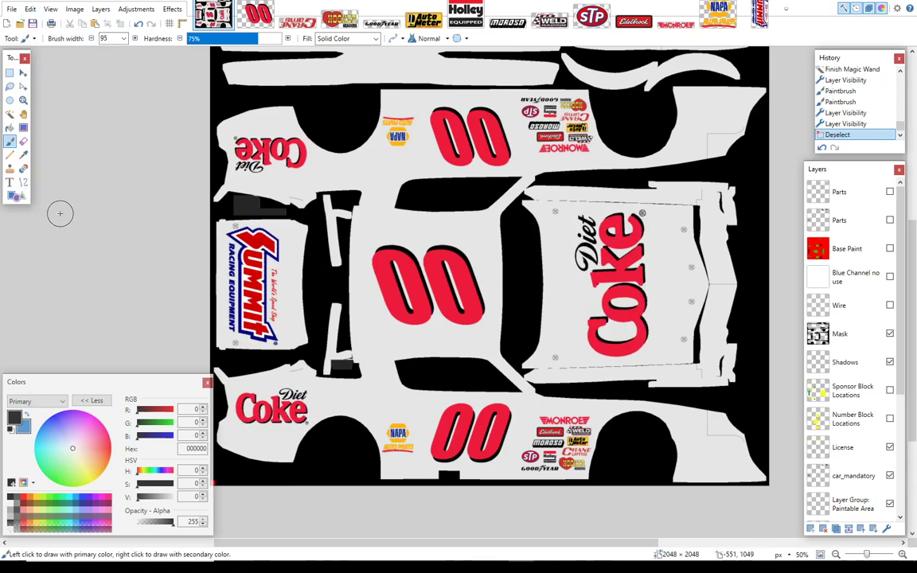
click(11, 119)
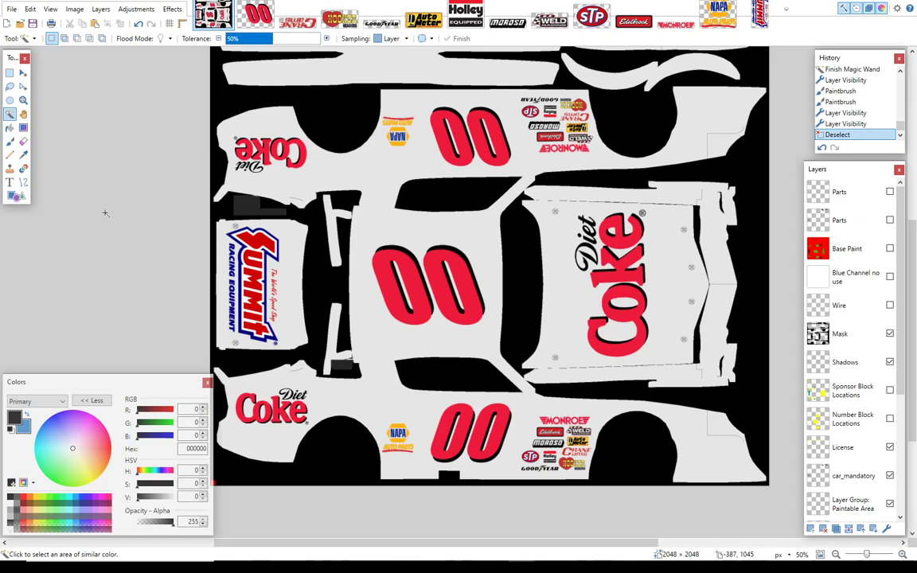
click(448, 462)
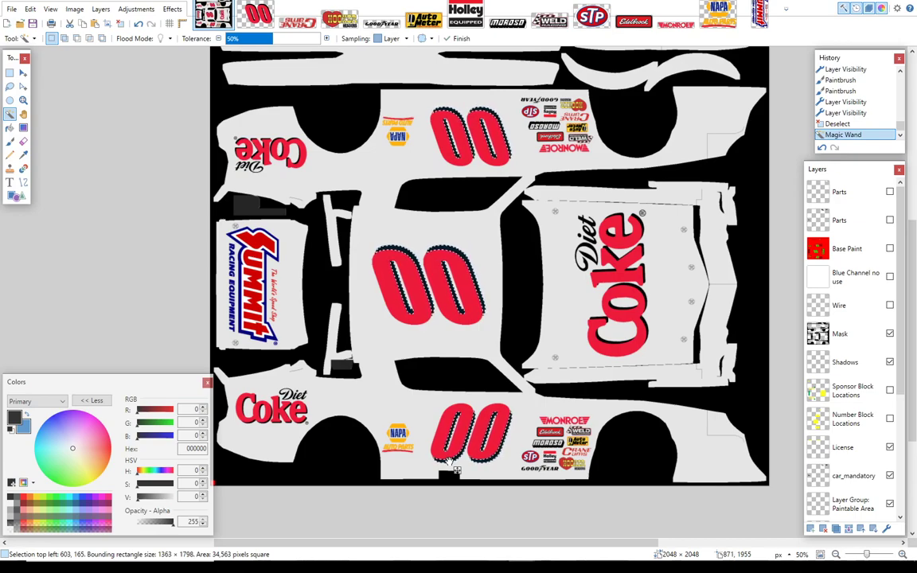
Step: Activate and show Base Paint, and brush the selected shadows of the large roof and side numbers black
click(862, 250)
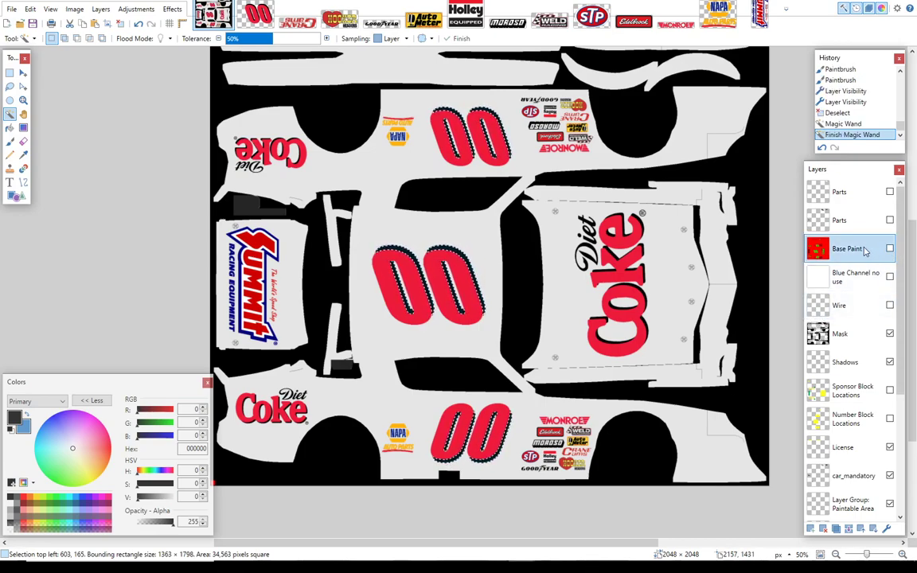
click(890, 249)
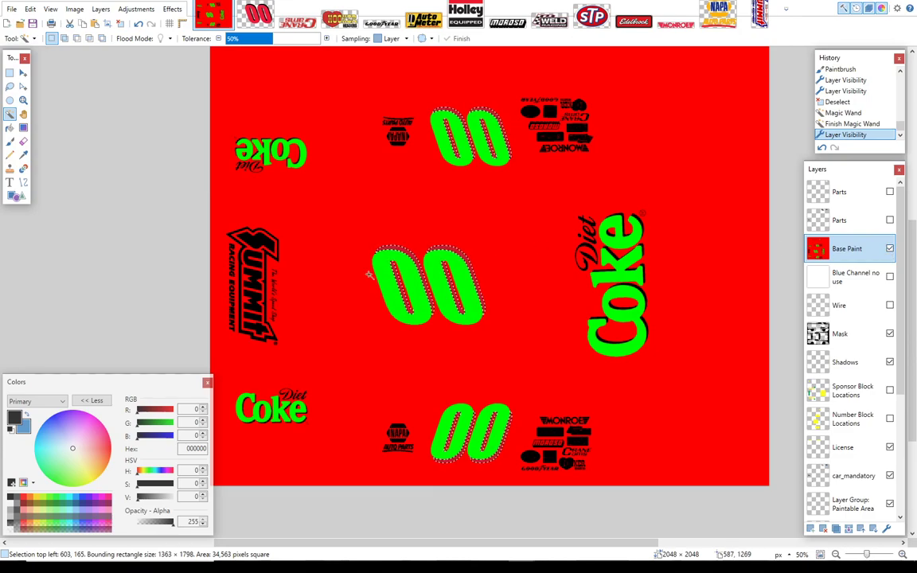
click(10, 141)
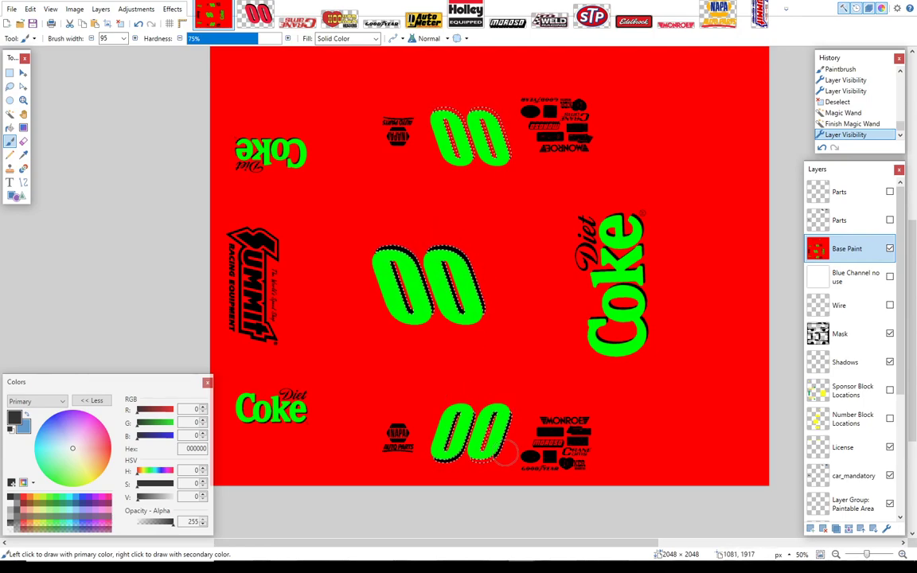
drag(482, 435, 492, 414)
mouse_move(462, 149)
mouse_down()
mouse_move(441, 127)
mouse_move(430, 132)
mouse_move(489, 113)
mouse_move(486, 147)
mouse_move(485, 125)
mouse_move(558, 195)
mouse_up()
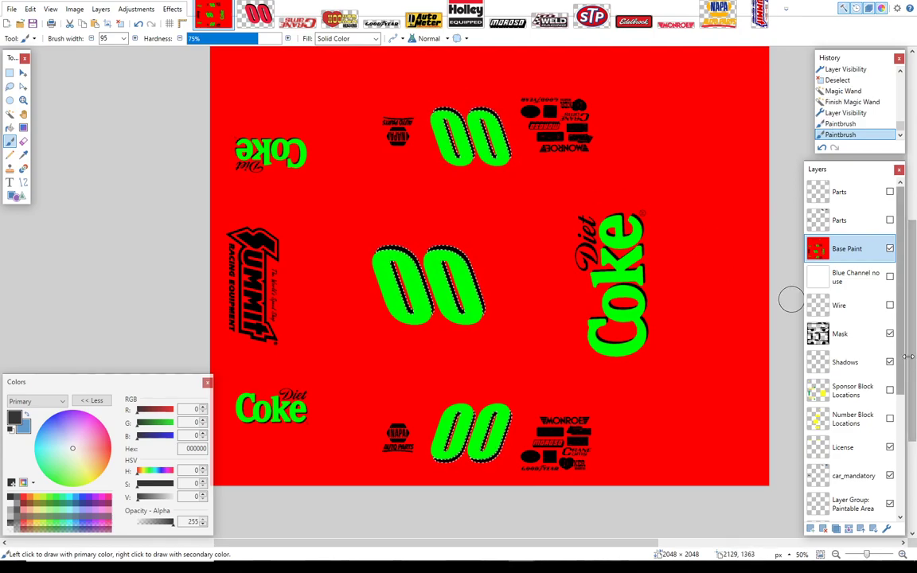
Step: Brush over the selected shadows of the small 00 numbers near the template's upper edge in black
scroll(914, 344, up, 1)
scroll(914, 345, up, 2)
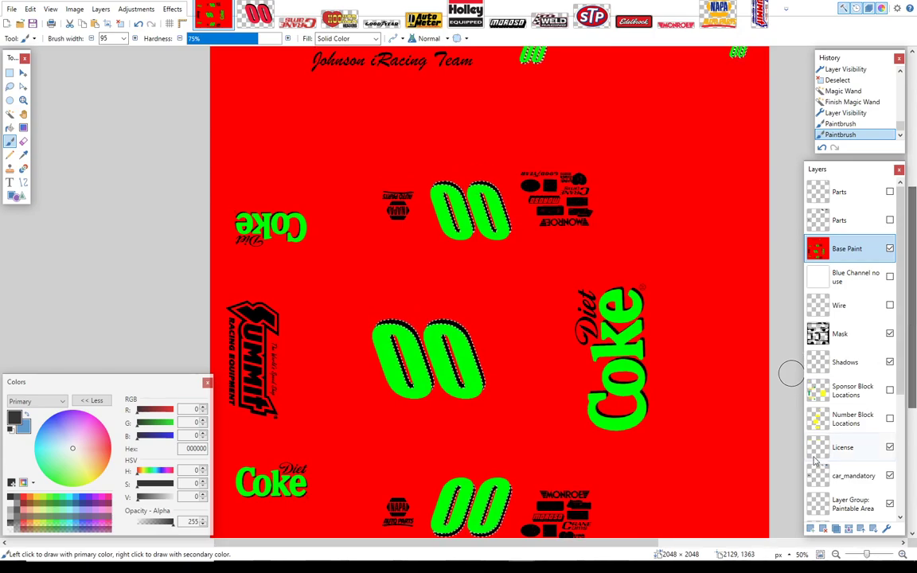
scroll(763, 366, up, 3)
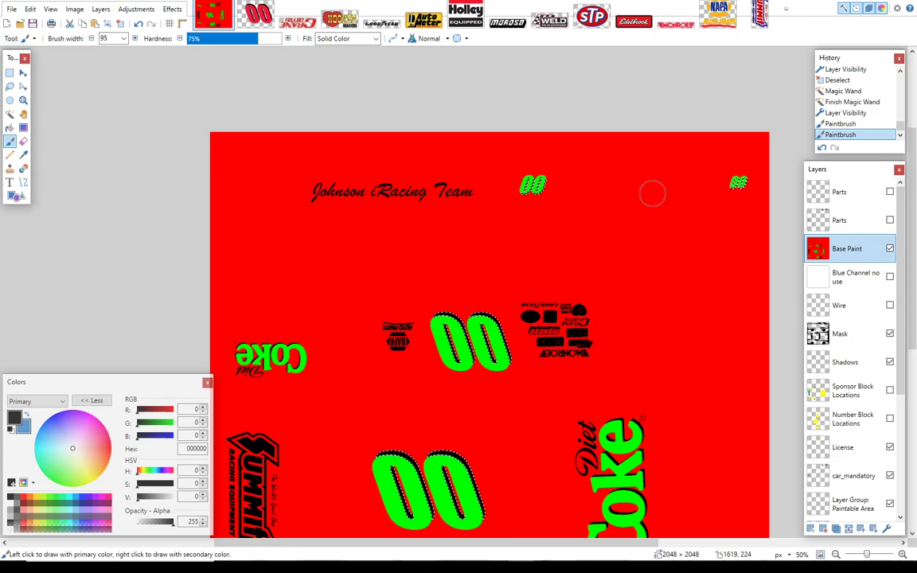
drag(748, 189, 693, 198)
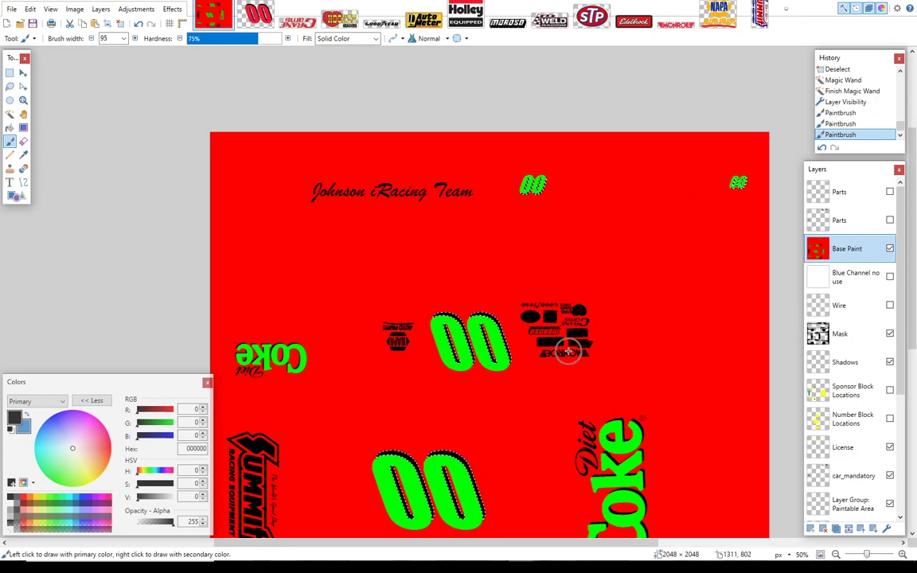
drag(914, 300, 916, 335)
click(836, 555)
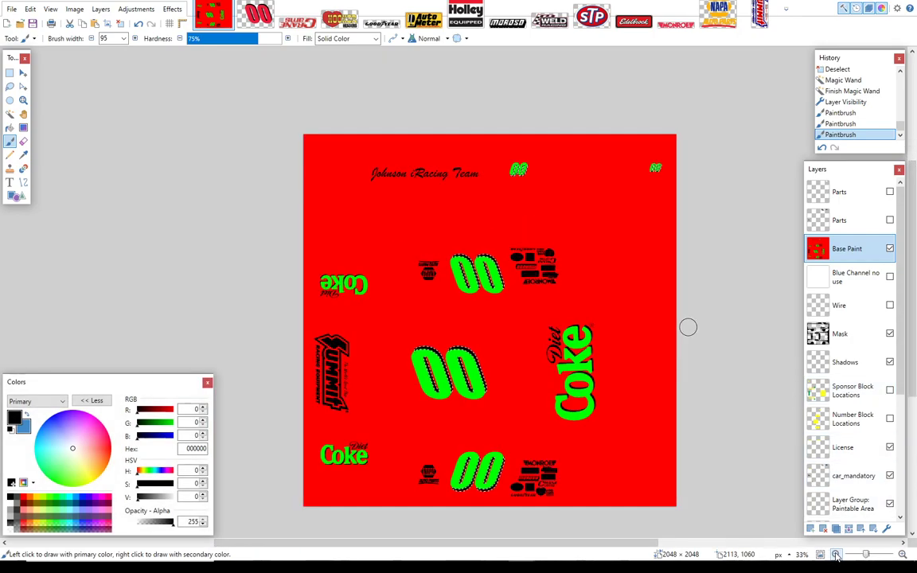
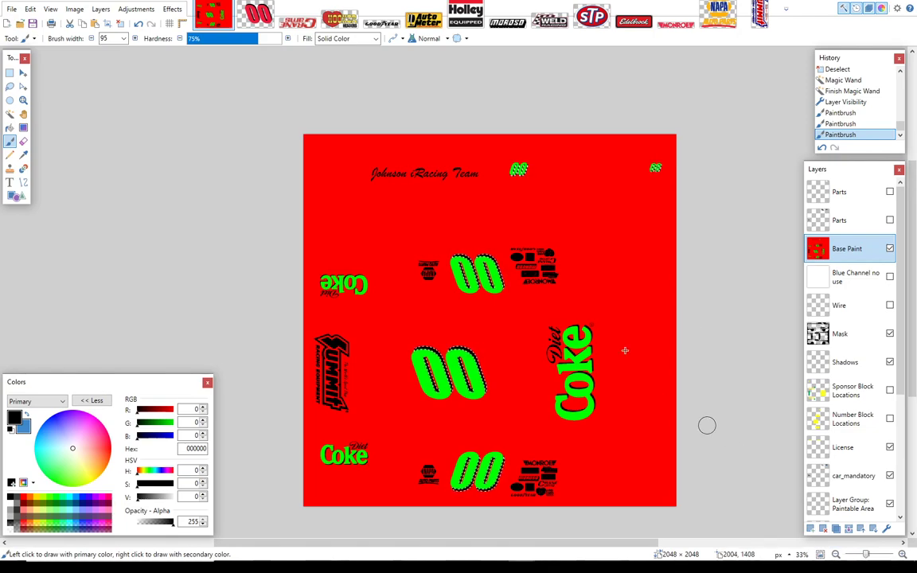
Step: Start saving the image under a new name in the Diet Coke Car folder, naming it Diet Coke Spec Layer
click(12, 9)
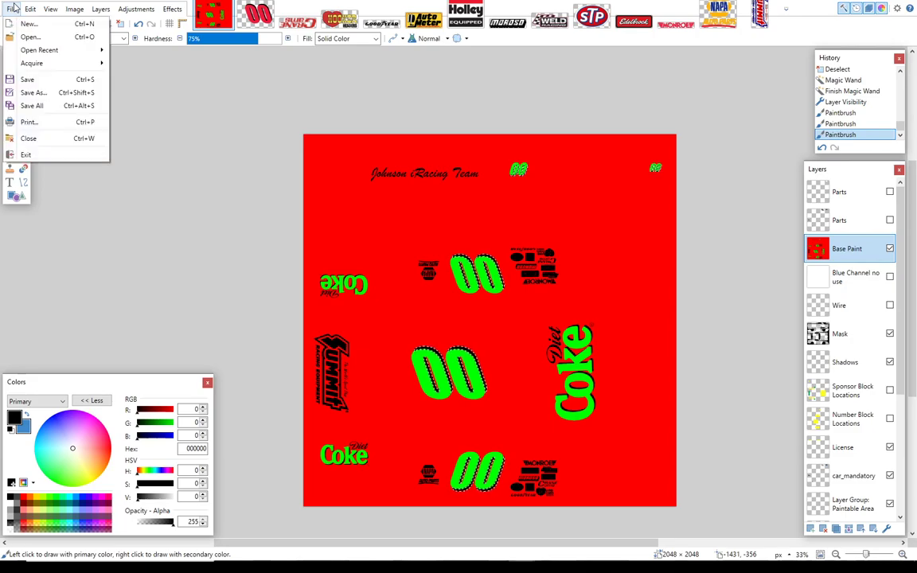
click(34, 93)
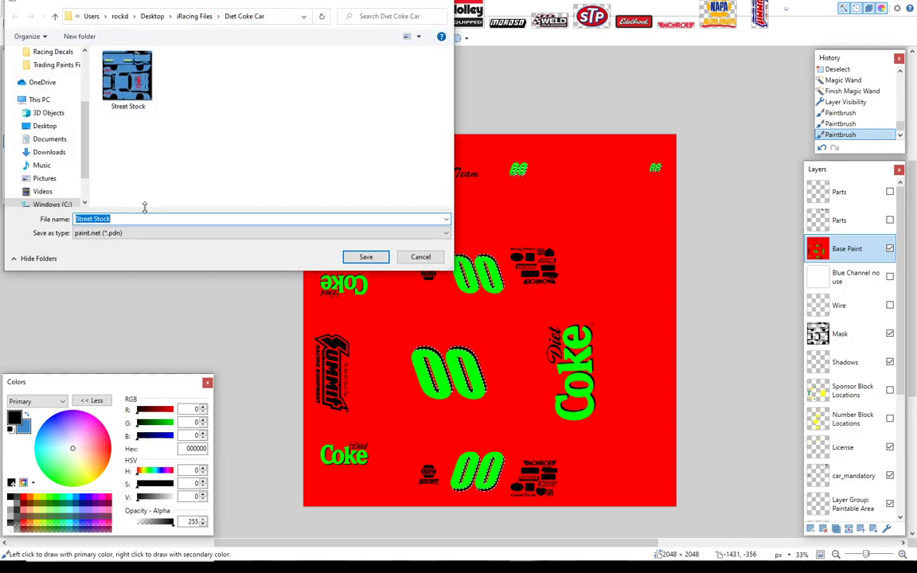
click(144, 219)
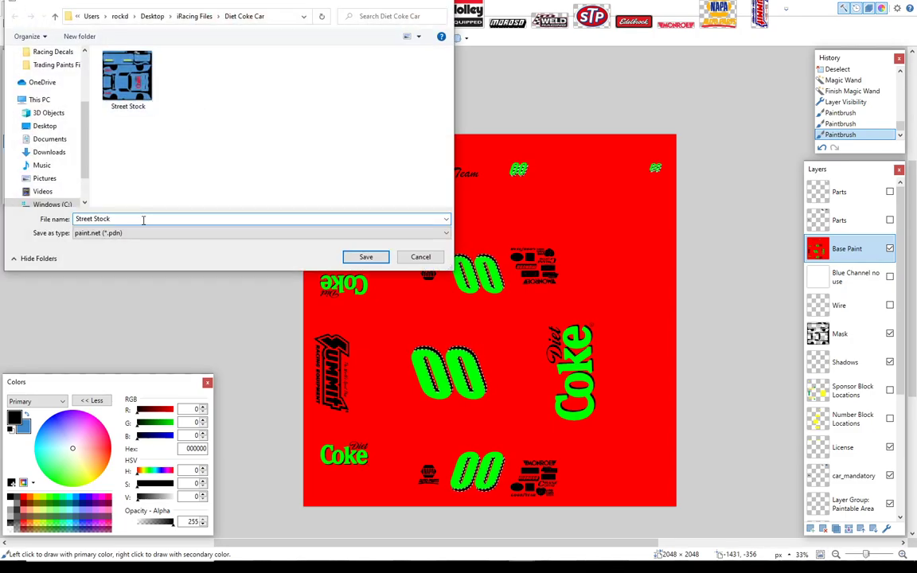
key(BackSpace)
key(BackSpace)
key(BackSpace)
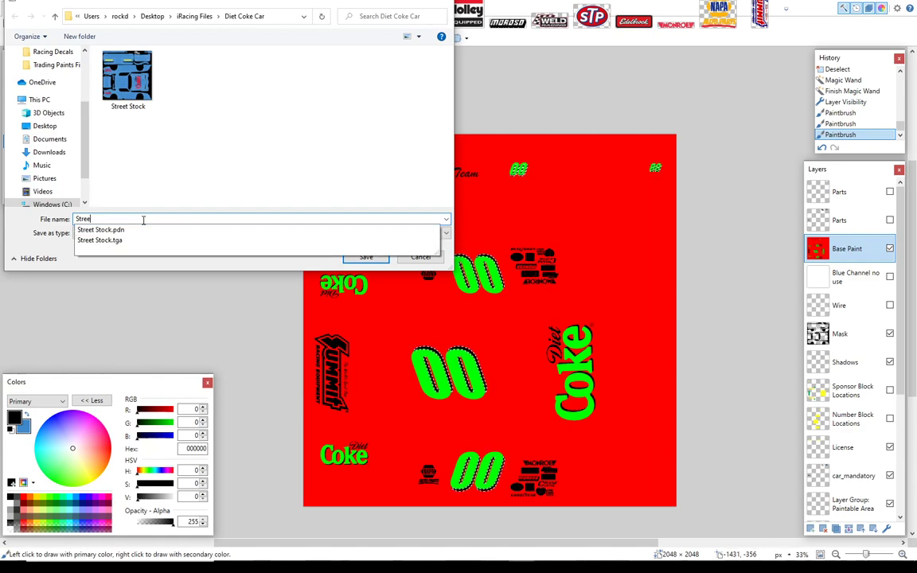
key(BackSpace)
key(BackSpace)
text(Di)
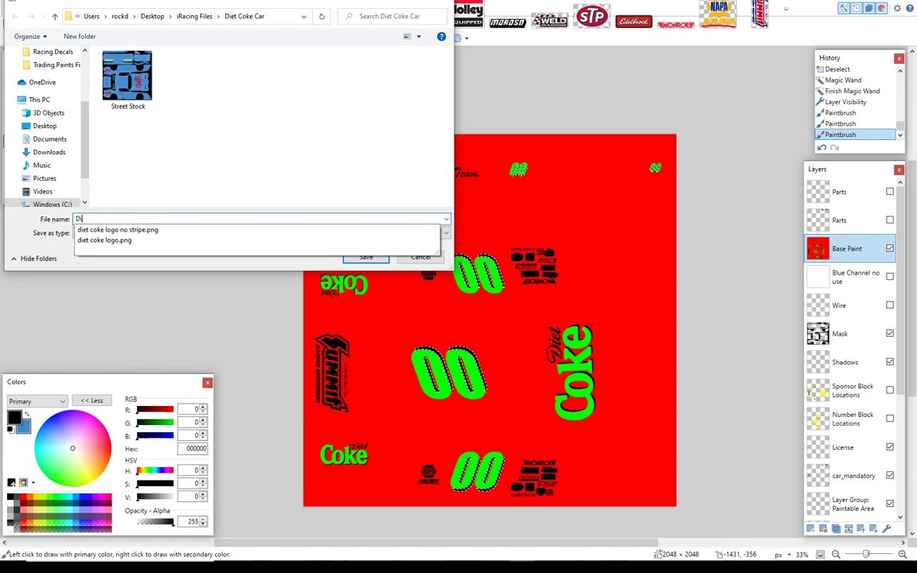
text(et Coke Spec Lay)
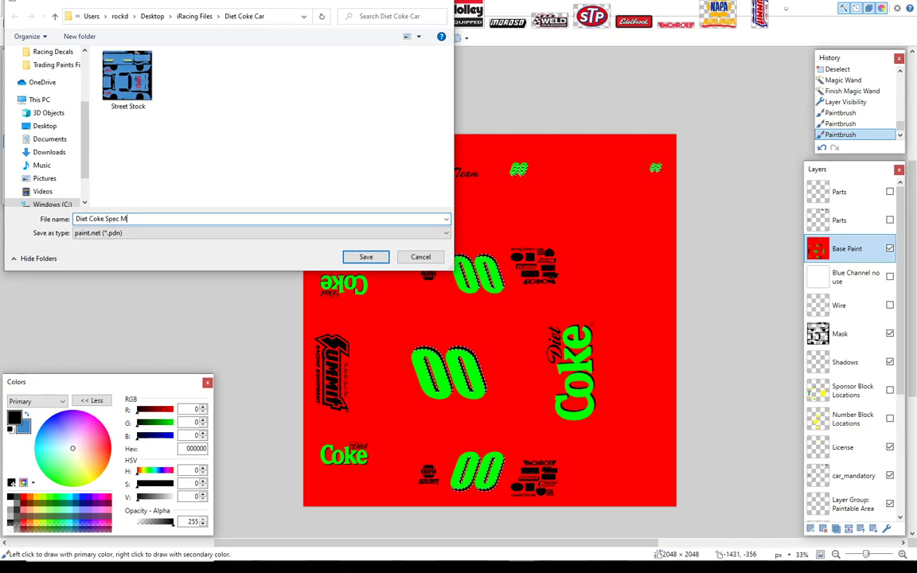
text(er)
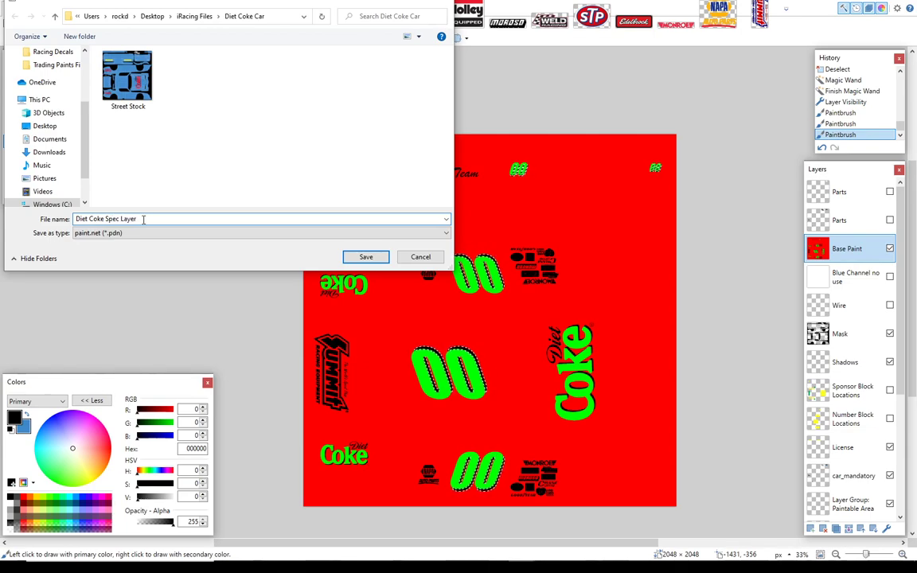
Step: Save the spec layer in TGA format with auto-detected bit depth and RLE compression, flattening the image
click(235, 233)
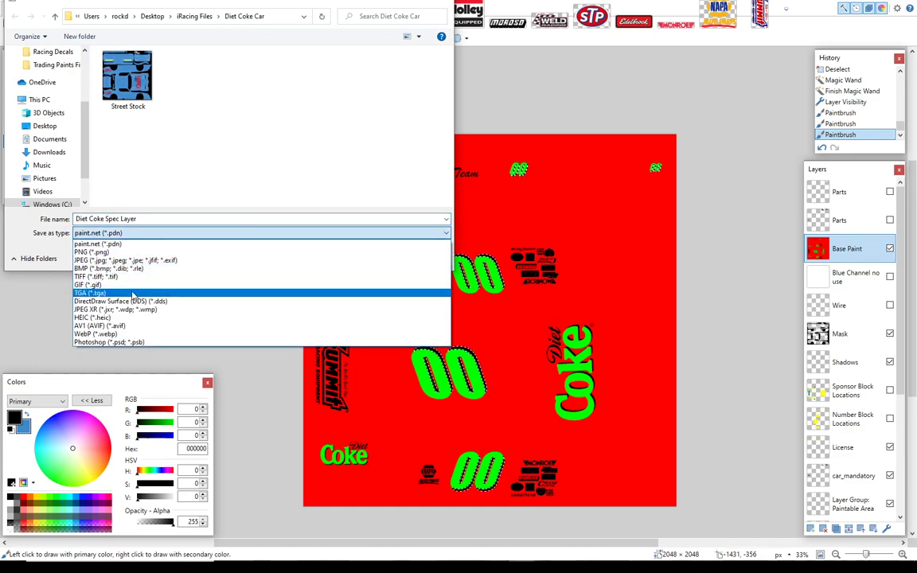
click(231, 291)
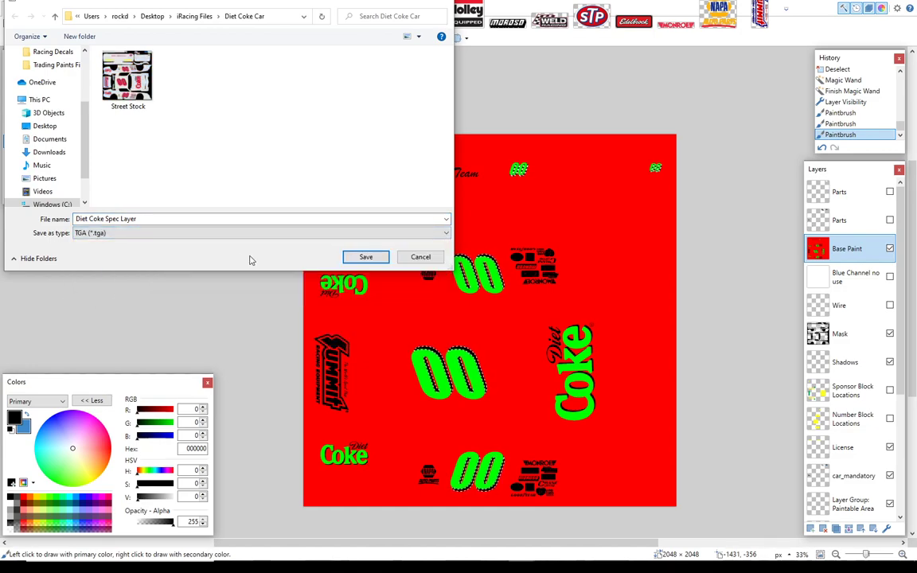
click(364, 258)
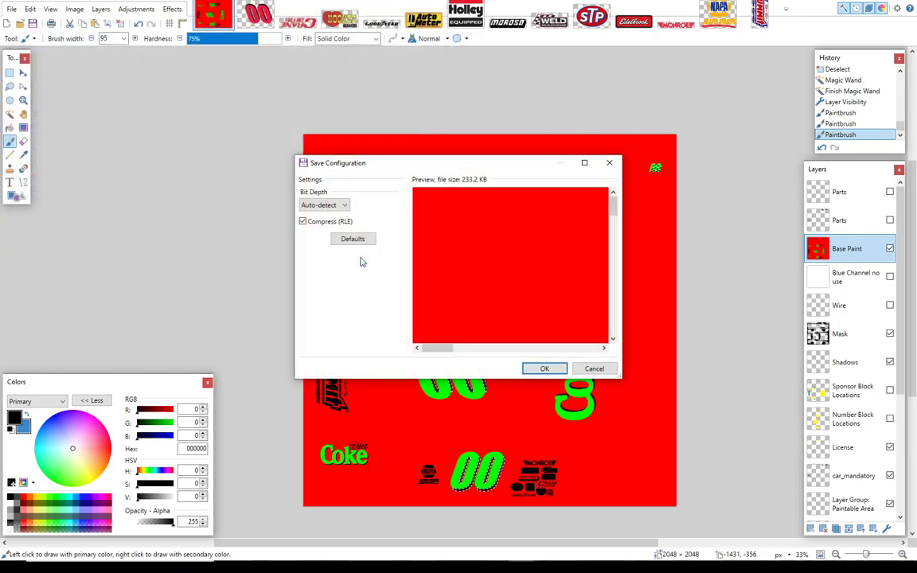
click(544, 368)
click(390, 293)
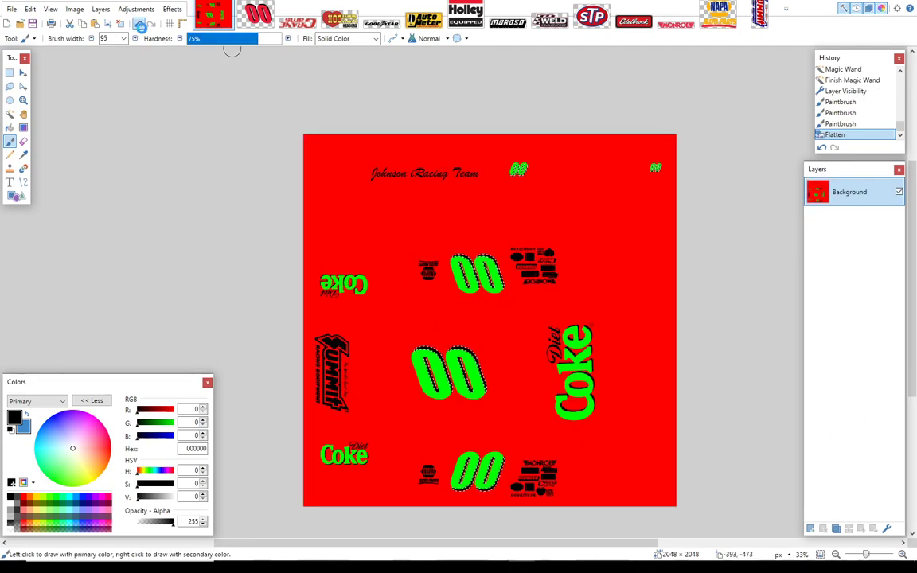
Step: Undo the flattening and save the layered image as a paint.net (PDN) file named Diet Coke Spec Layer
click(138, 23)
click(12, 9)
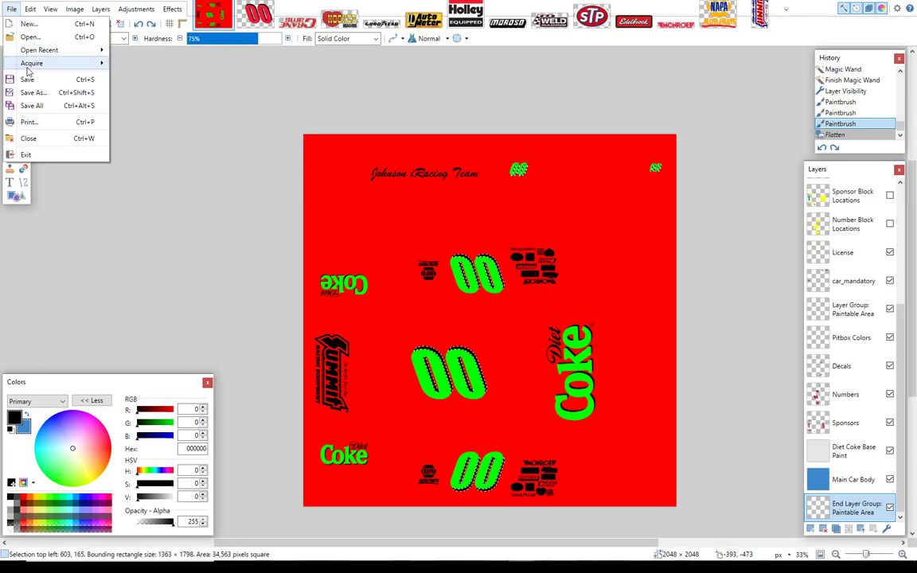
click(36, 91)
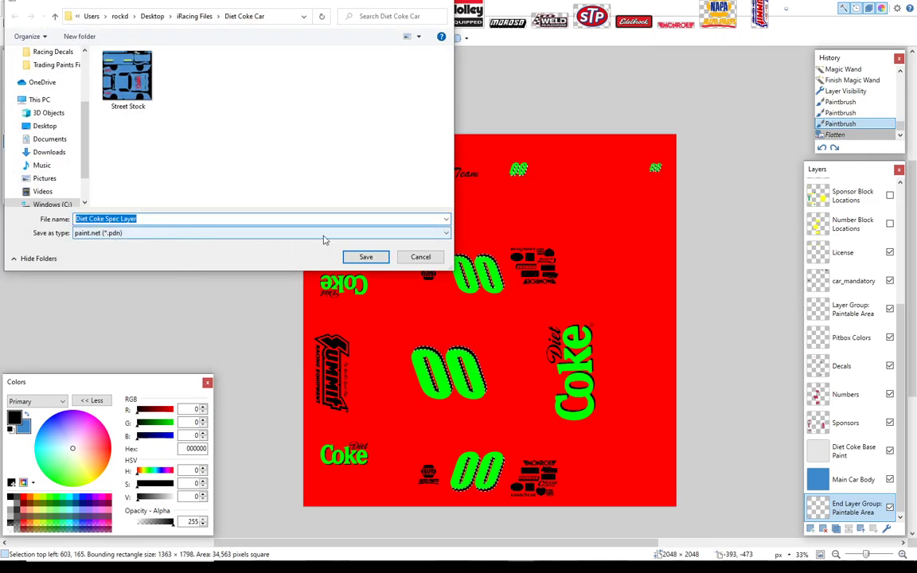
click(363, 257)
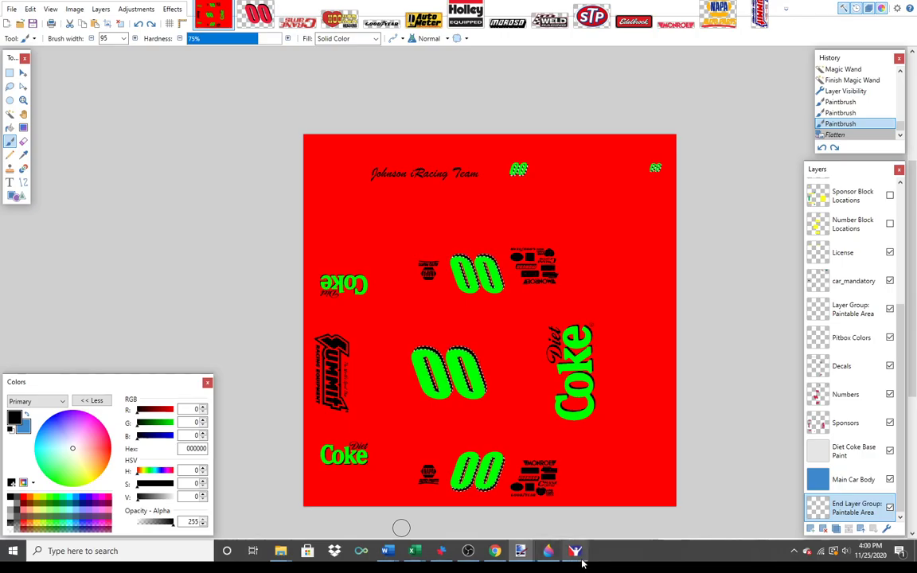
Step: Switch to iRacing, bring up a File Explorer window over it, and open the Diet Coke Car folder
click(578, 551)
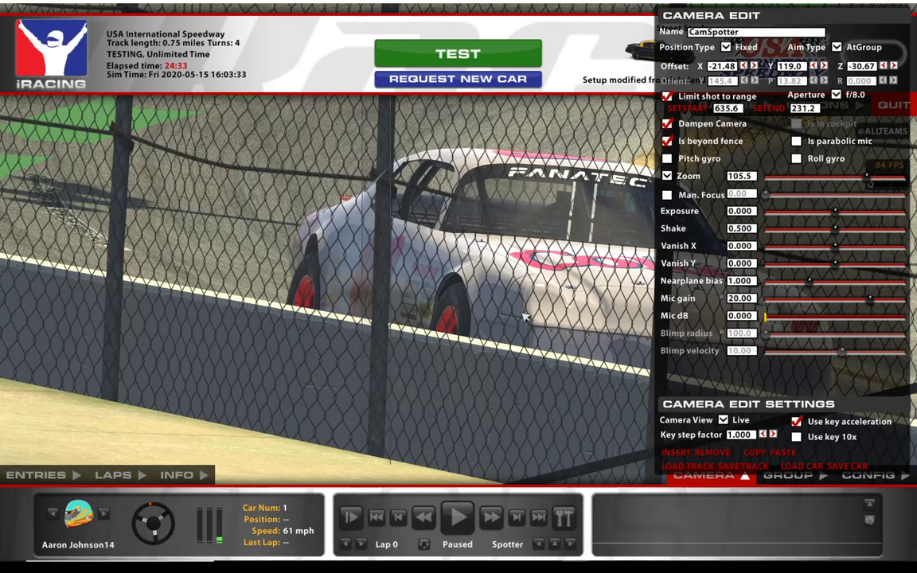
mouse_move(560, 562)
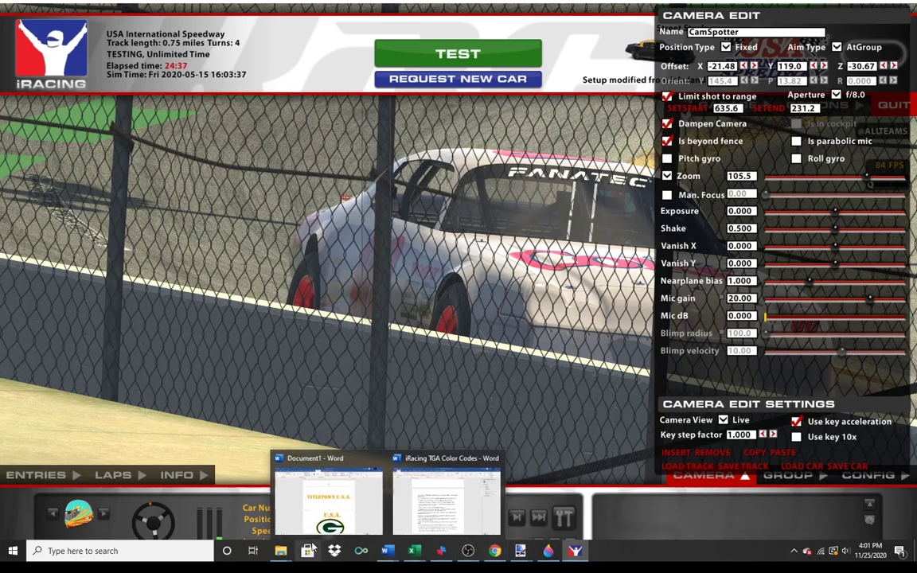
mouse_move(277, 555)
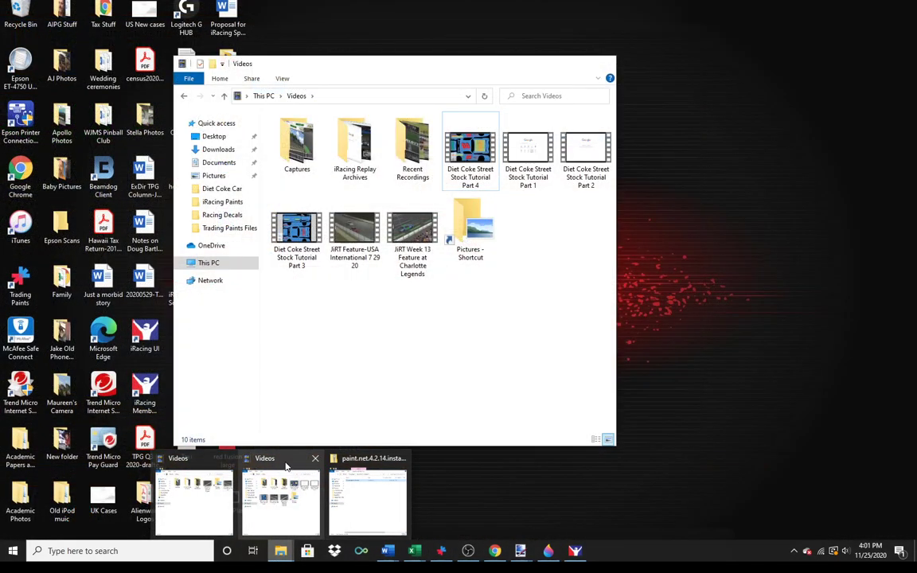
click(283, 475)
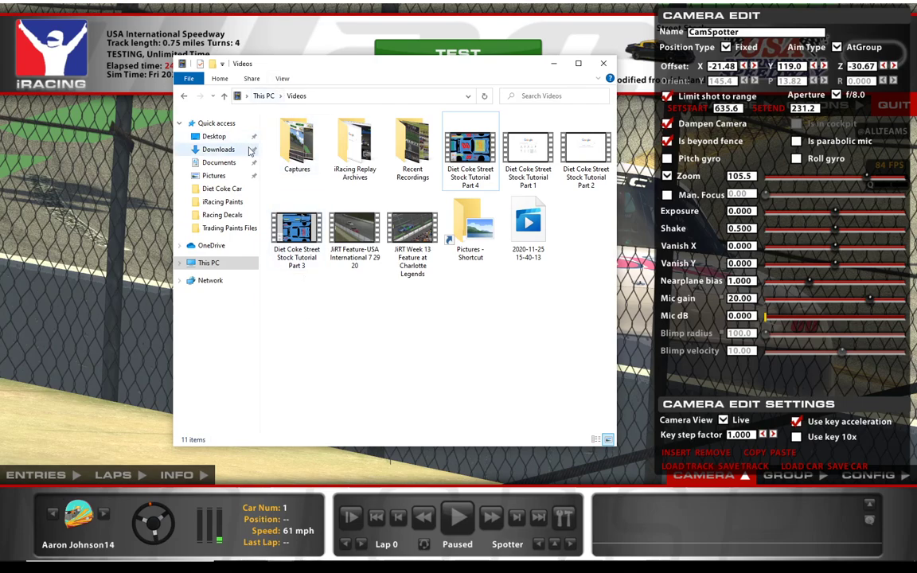
click(230, 189)
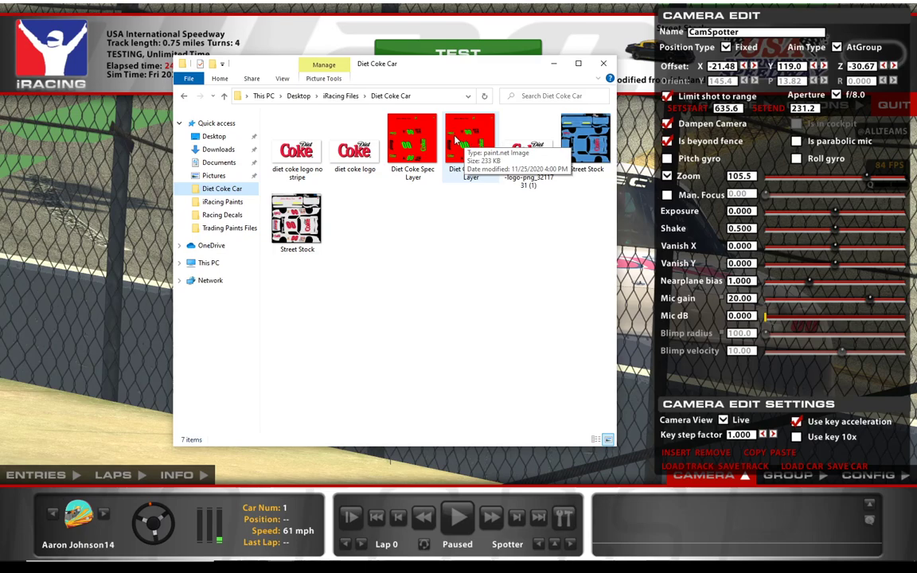
Step: Open the properties of the second Diet Coke Spec Layer file to check its file type
click(456, 141)
right_click(455, 138)
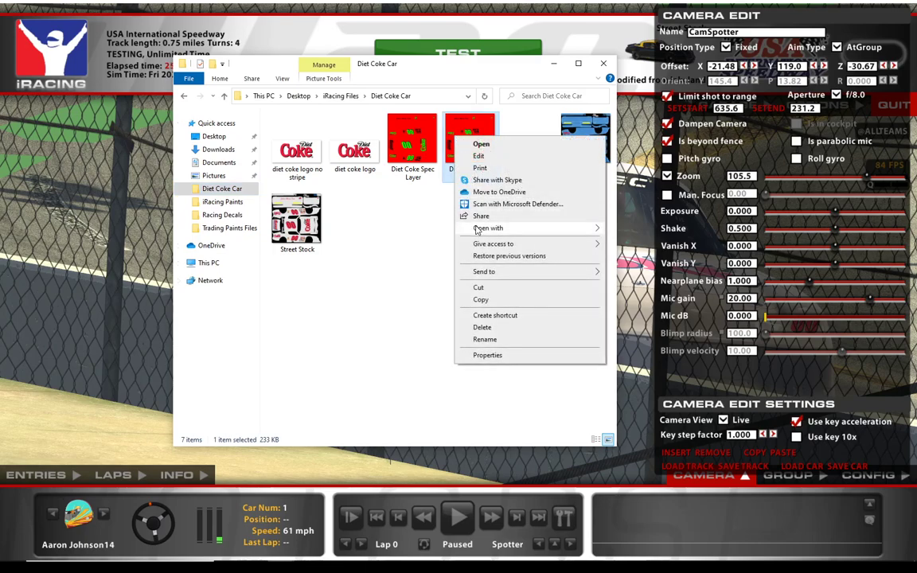
click(486, 354)
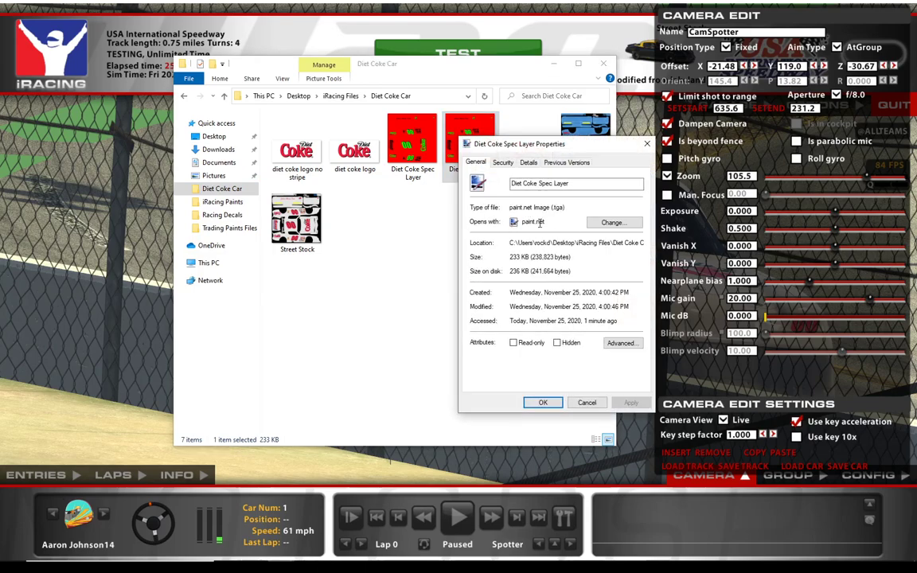
Step: Close the file properties and copy the Street Stock paint file with the white Diet Coke design
click(587, 402)
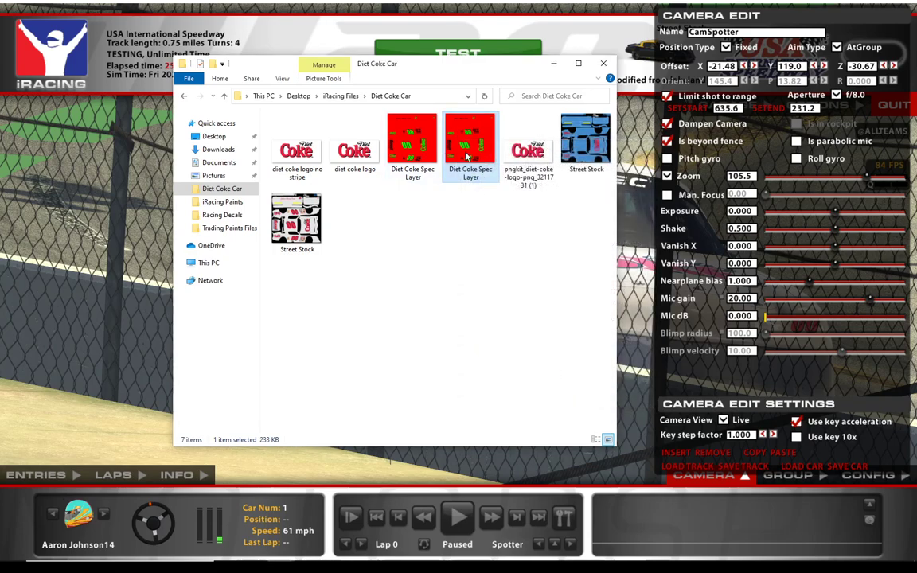
click(297, 219)
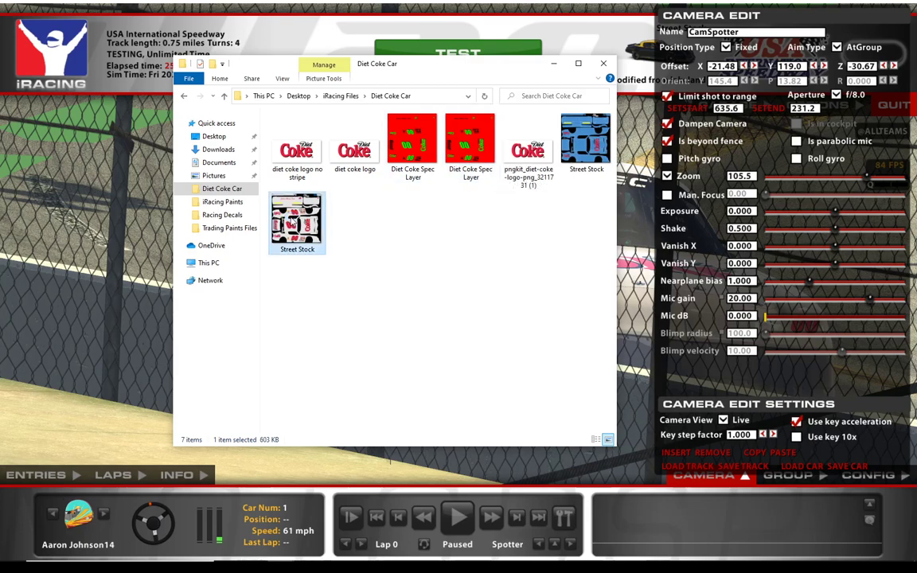
right_click(264, 199)
click(320, 383)
Step: Open the streetstock folder inside the iRacing paint folder in Documents
click(220, 163)
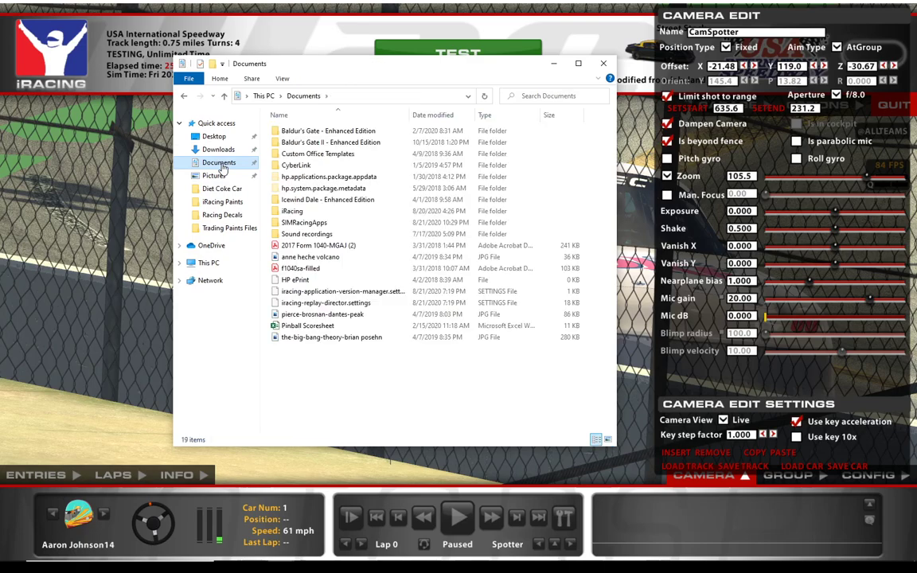
double_click(292, 212)
double_click(289, 188)
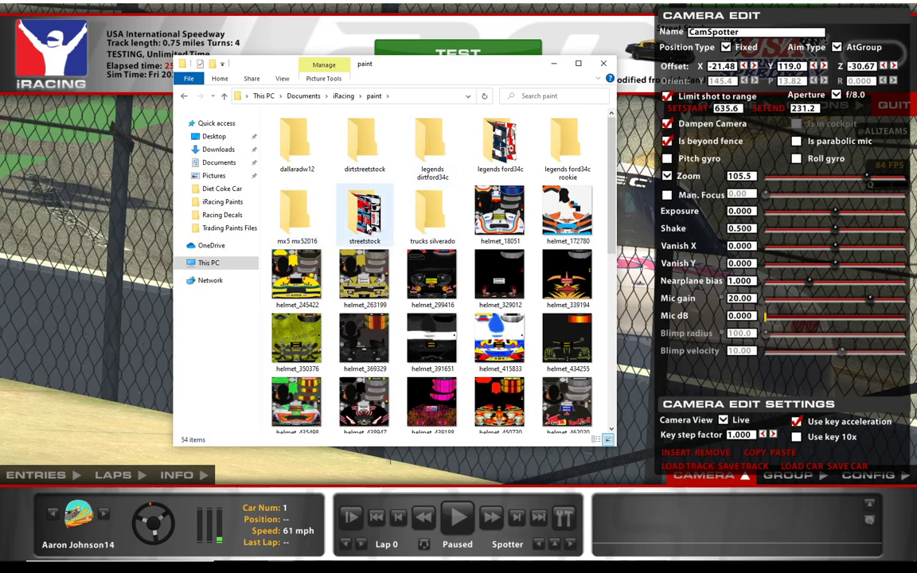
double_click(365, 209)
Step: Select all existing car paint and spec files in the streetstock folder and delete them
drag(611, 196, 601, 146)
click(296, 121)
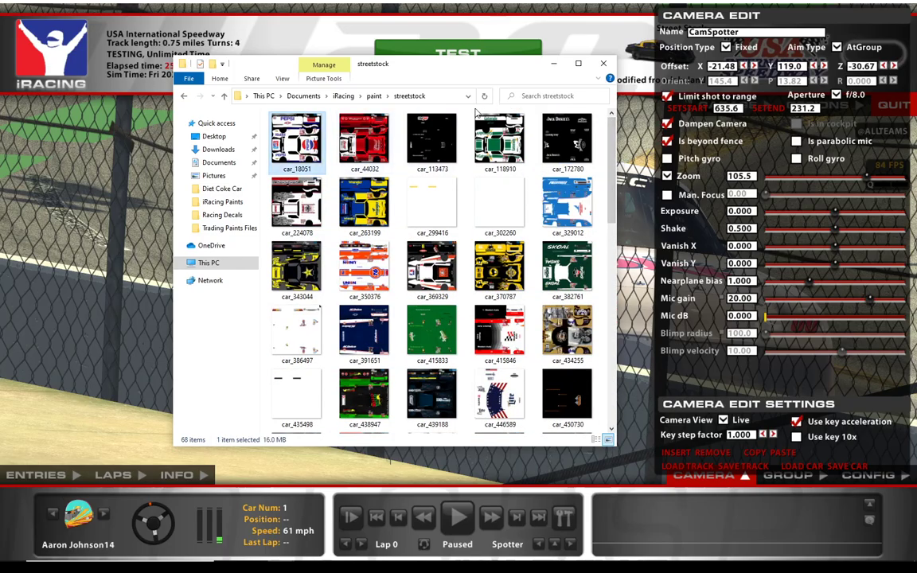
key(shift+Down)
key(shift+Down)
key(shift+Down)
key(shift+Down)
key(shift+Down)
key(shift+Down)
key(shift+Down)
key(shift+Down)
key(shift+Down)
key(shift+Down)
key(shift+Down)
key(shift+Down)
key(shift+Down)
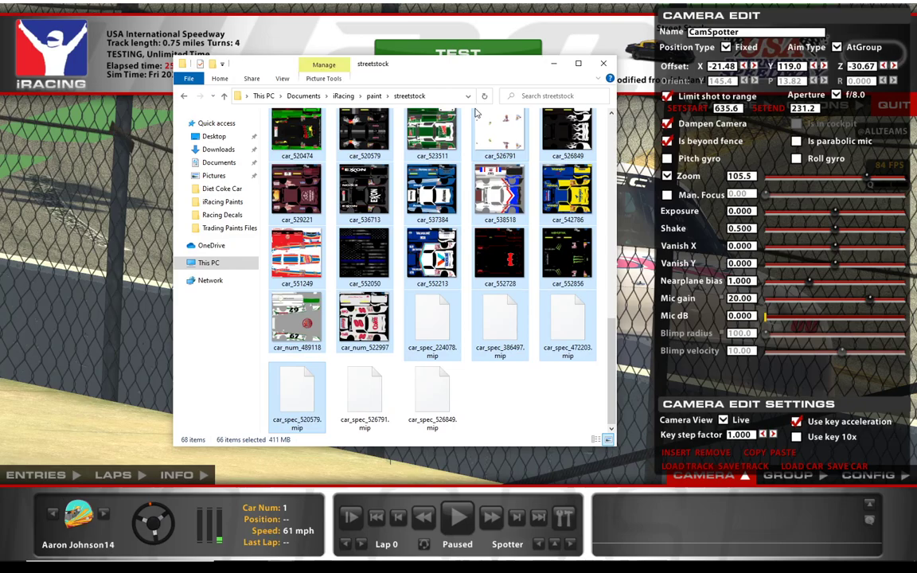
key(shift+Right)
key(shift+Right)
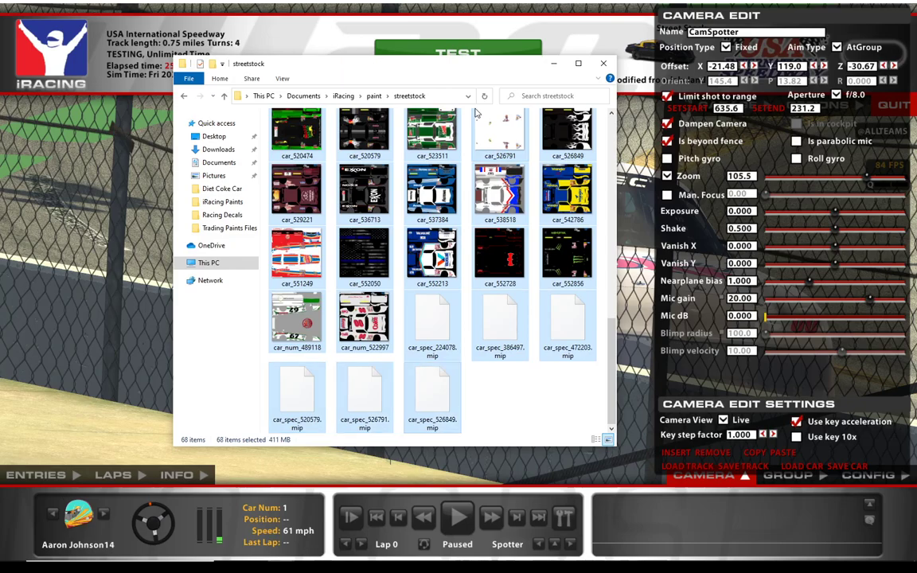
key(Delete)
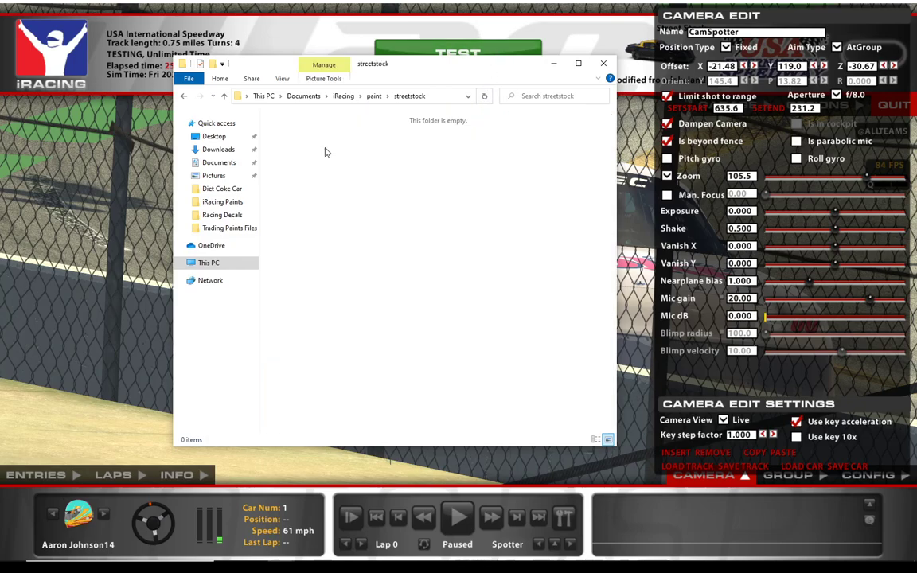
Step: Paste the Street Stock paint file into the emptied folder and rename it "car_" followed by the iRacing customer ID
right_click(333, 173)
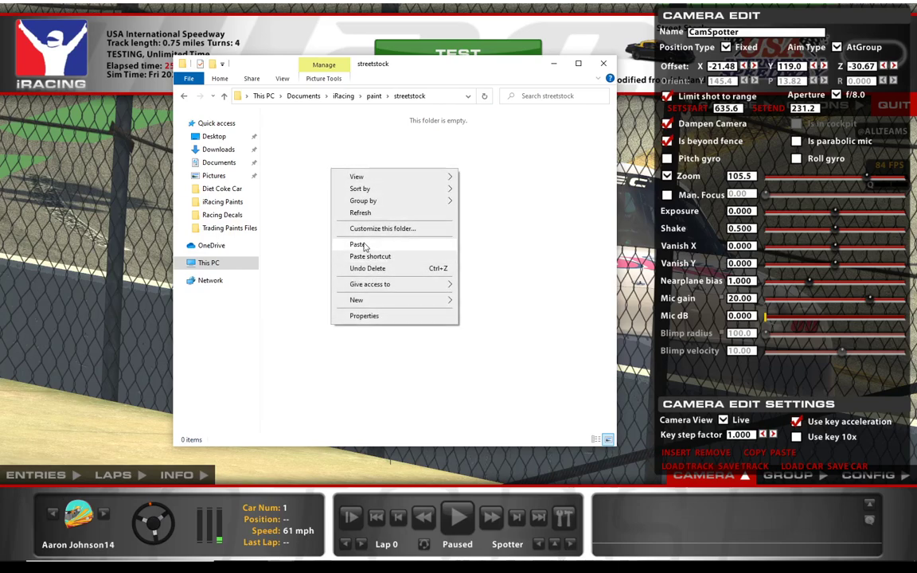
click(359, 245)
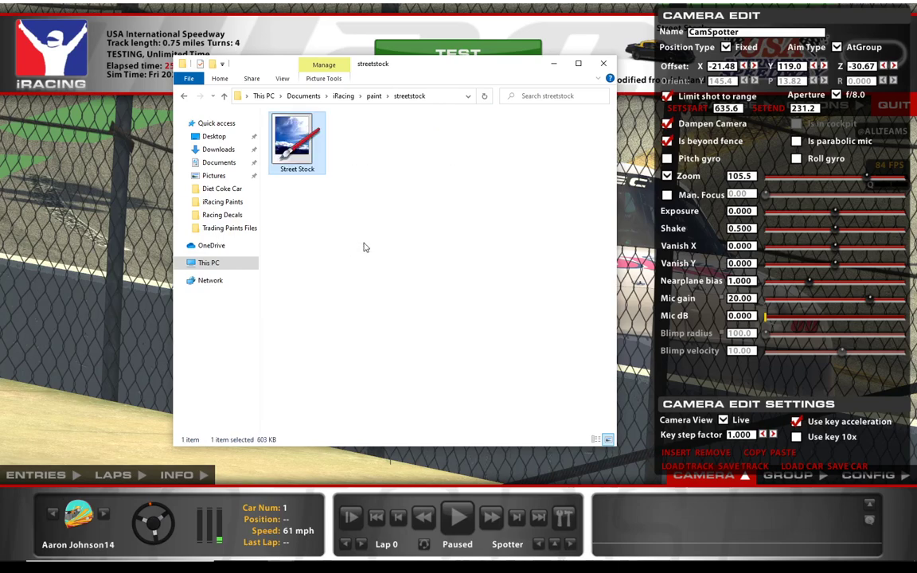
click(305, 172)
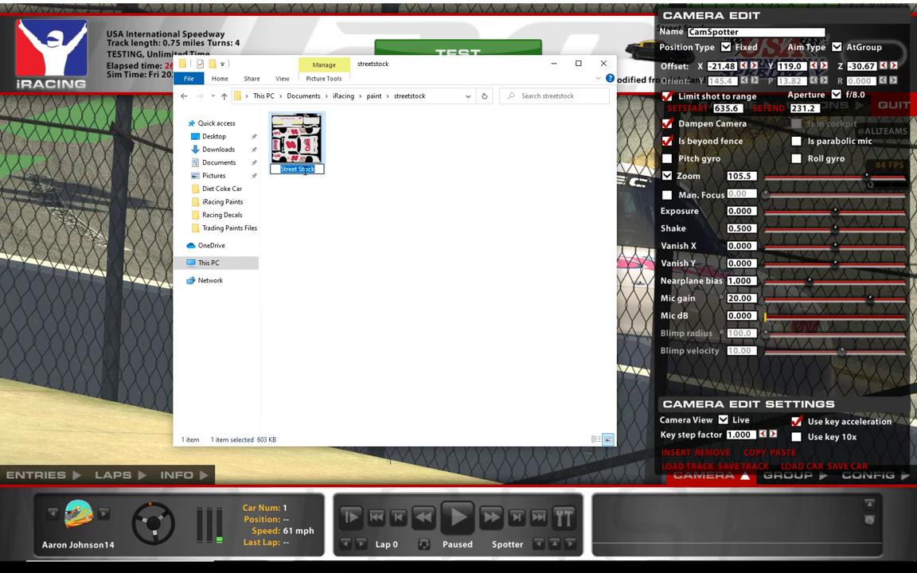
text(car_522997)
click(357, 159)
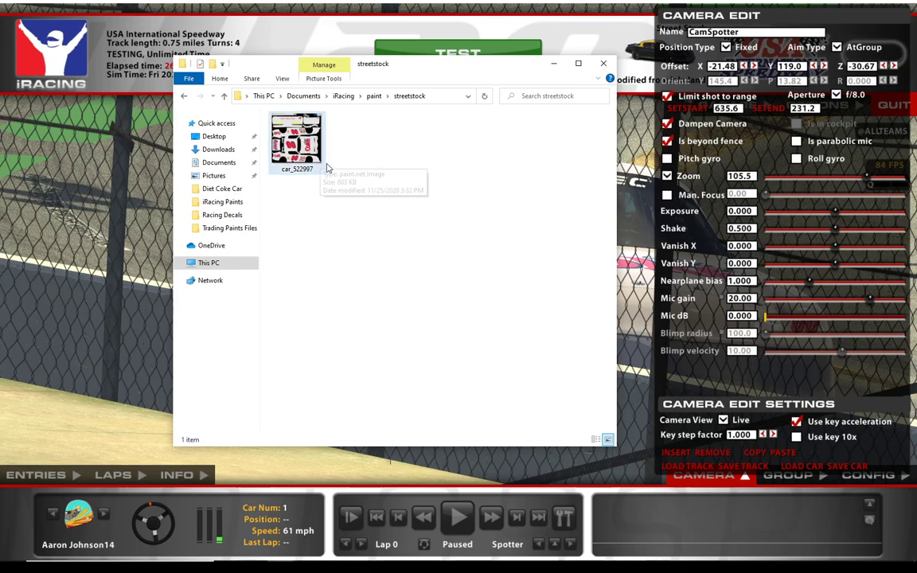
Step: Copy the second Diet Coke Spec Layer file from the Diet Coke Car folder into the iRacing streetstock paint folder
click(231, 189)
right_click(481, 141)
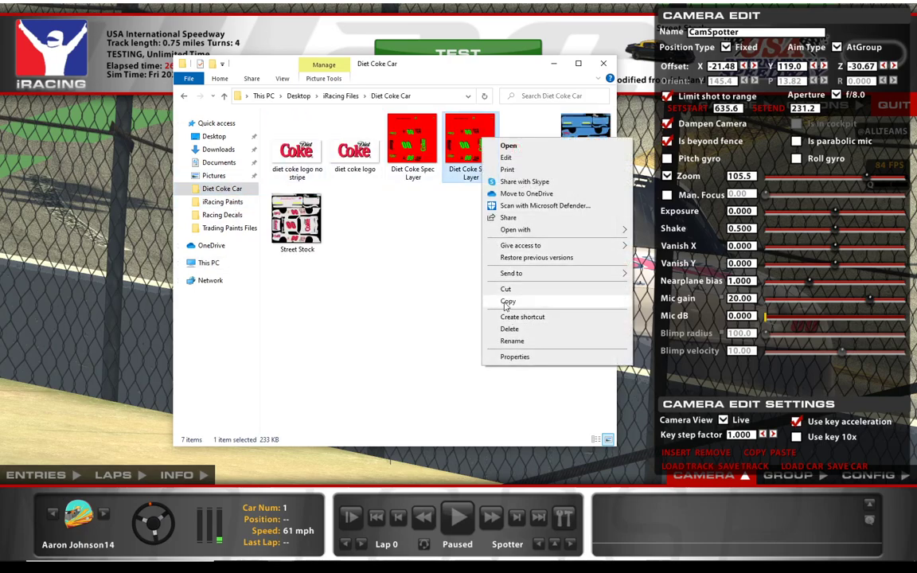
click(507, 302)
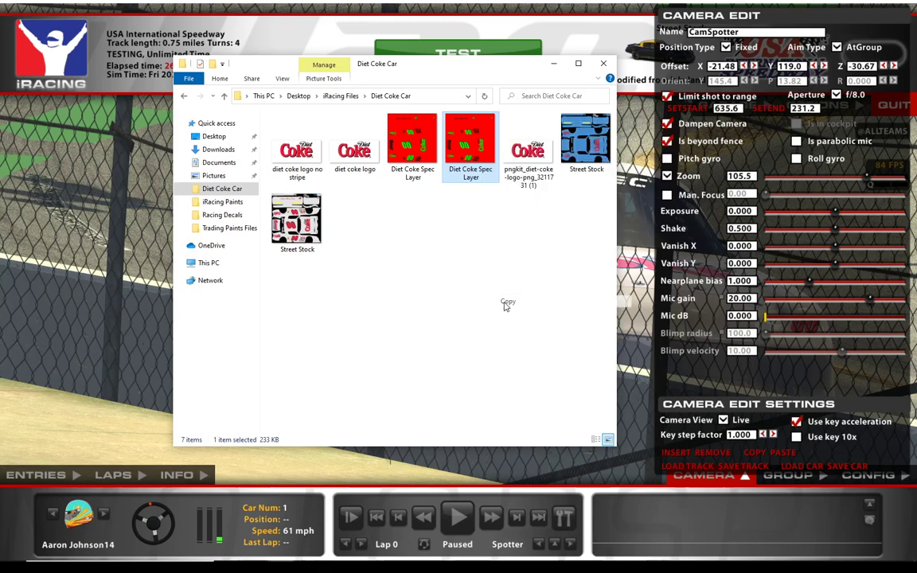
click(215, 163)
double_click(290, 212)
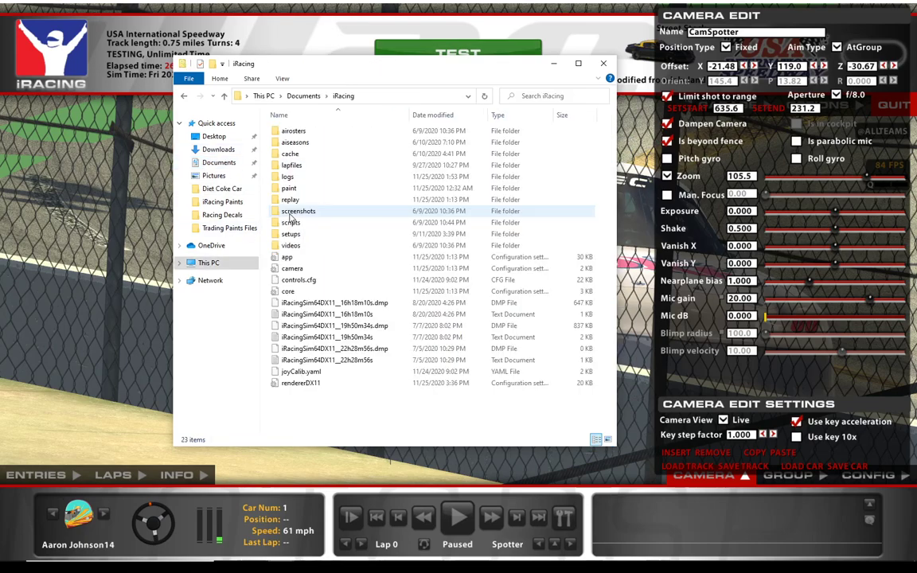
double_click(290, 190)
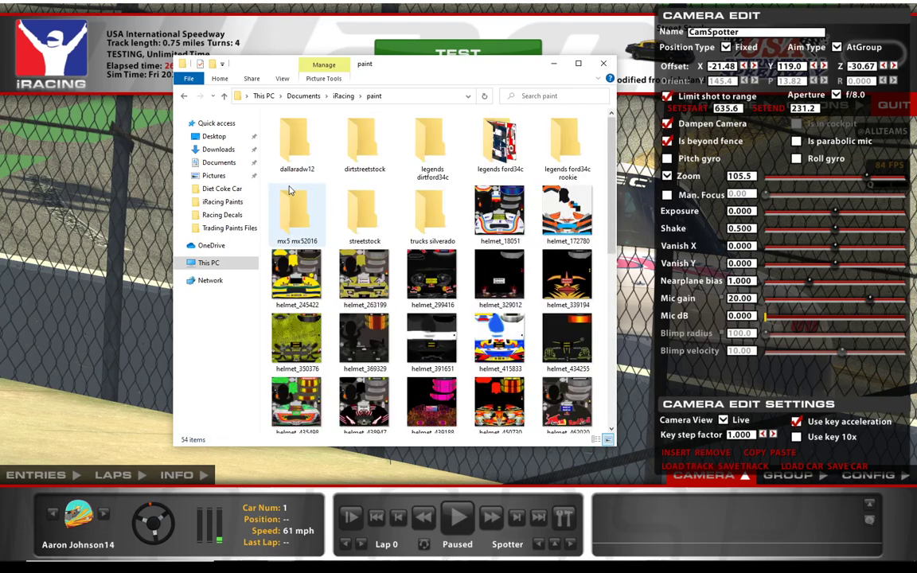
click(381, 216)
double_click(381, 217)
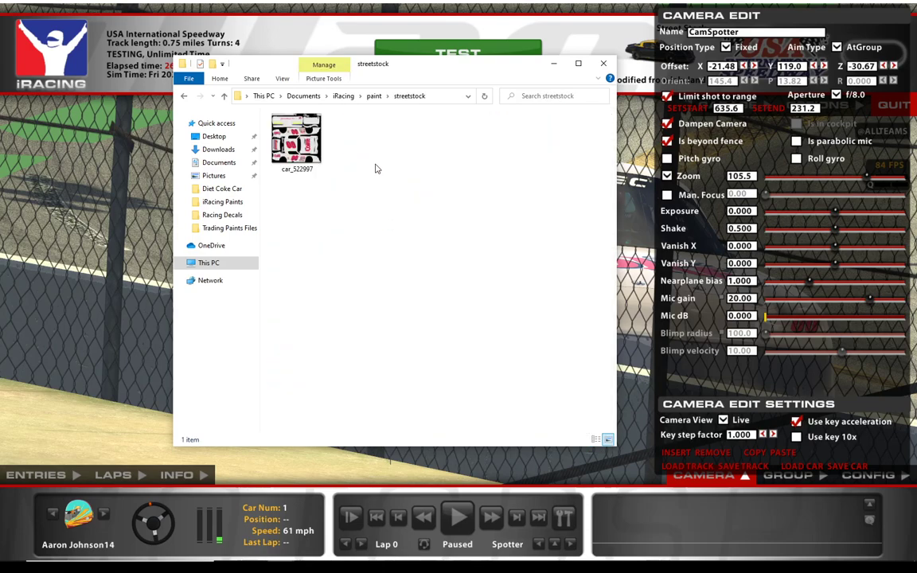
right_click(338, 148)
click(398, 239)
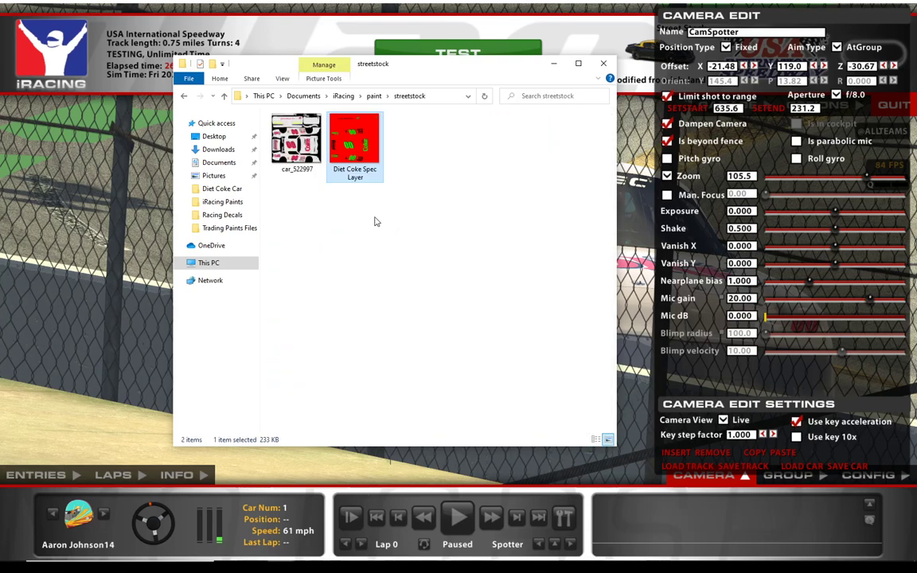
Step: Rename the pasted spec layer file "car_spec_" followed by the iRacing customer ID
click(347, 174)
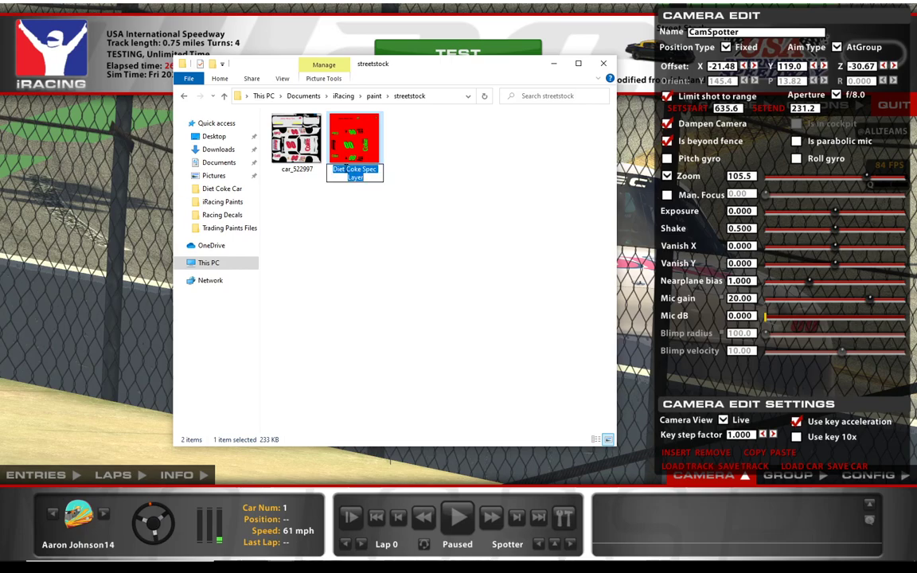
text(car_)
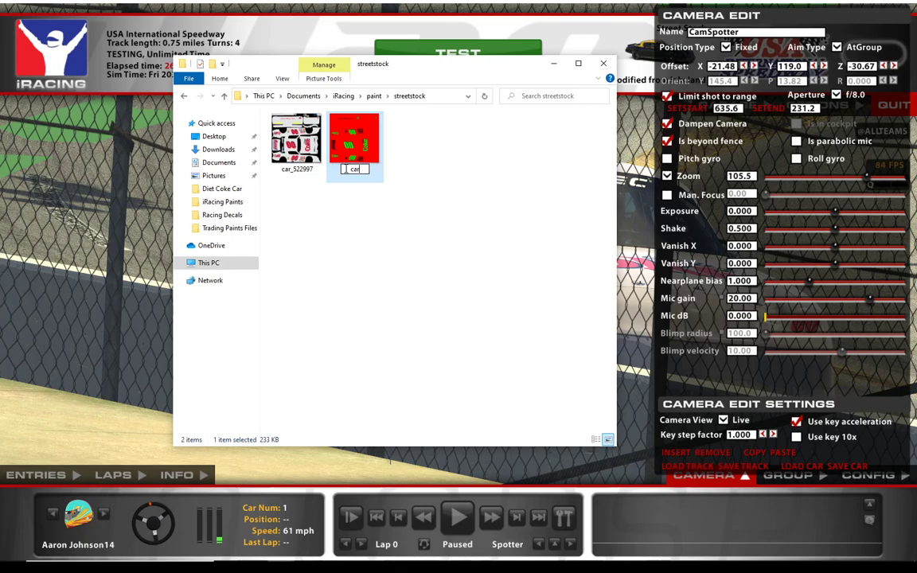
text(spec_522997)
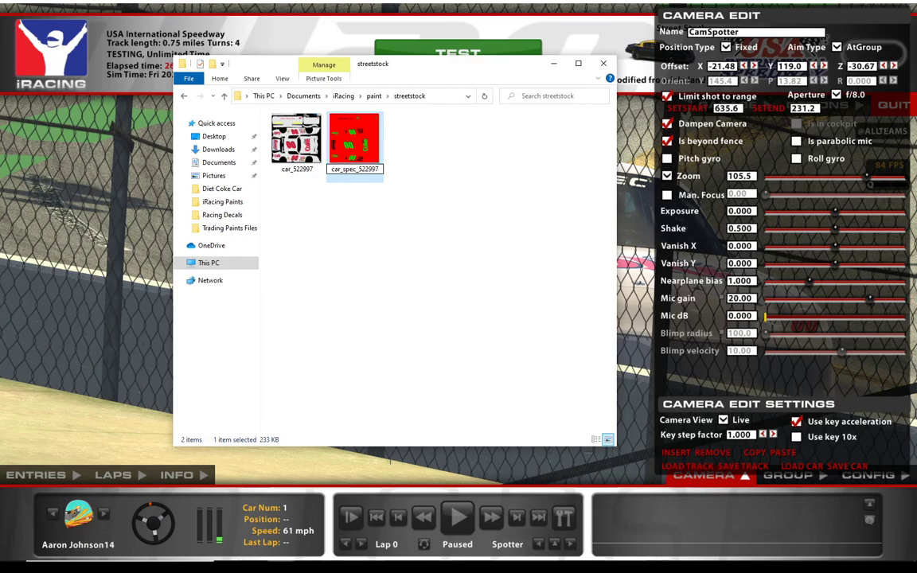
click(405, 248)
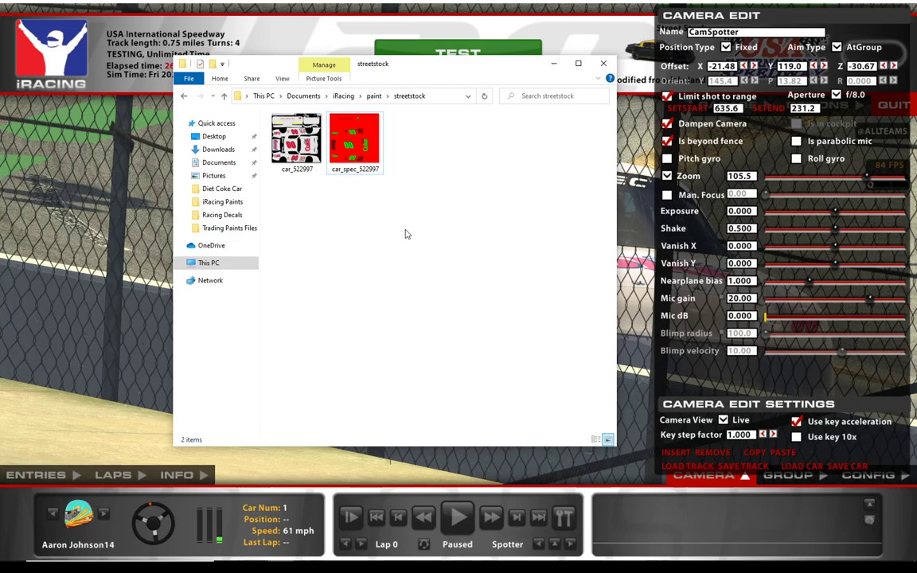
Step: Minimize File Explorer to return to iRacing, move the spotter camera to the car's front corner, and set its zoom to 57.99
click(553, 63)
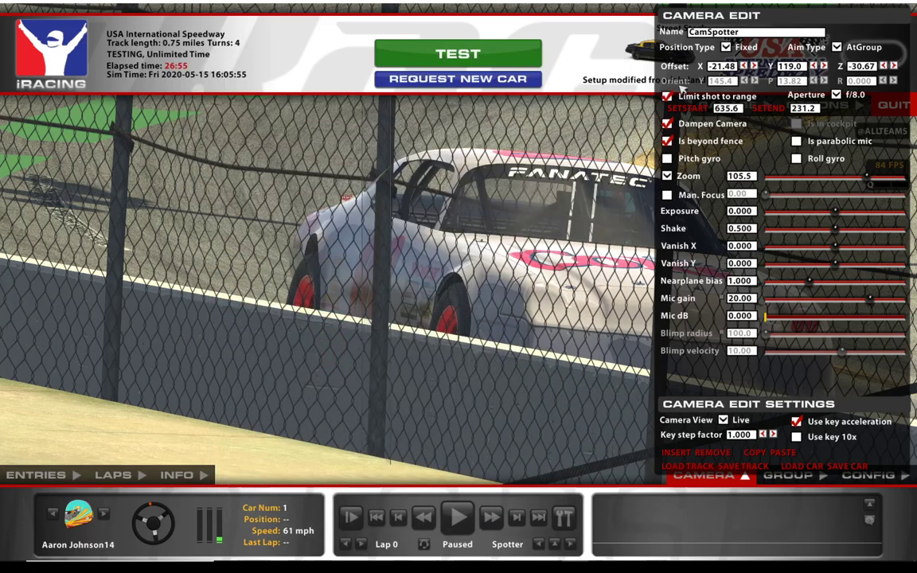
click(826, 66)
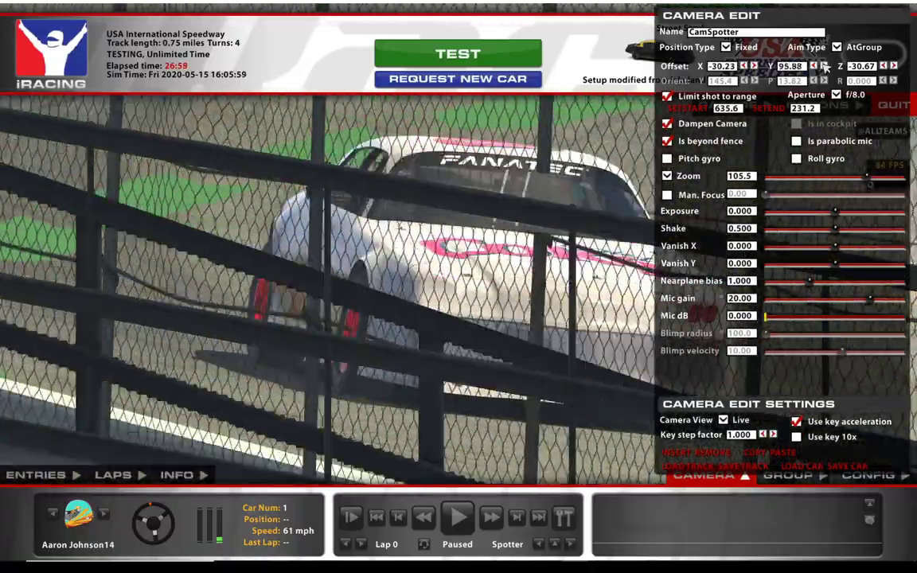
key(d)
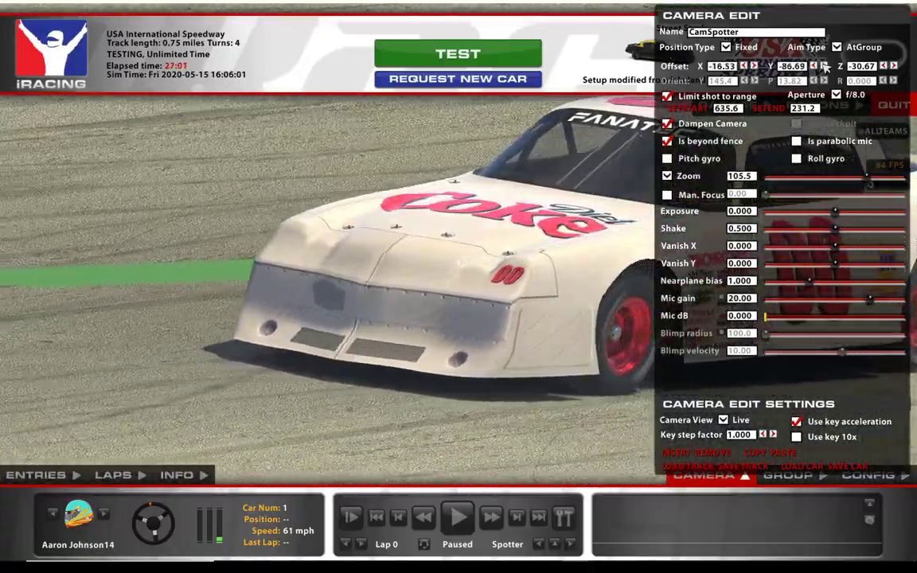
click(825, 67)
drag(867, 180, 841, 181)
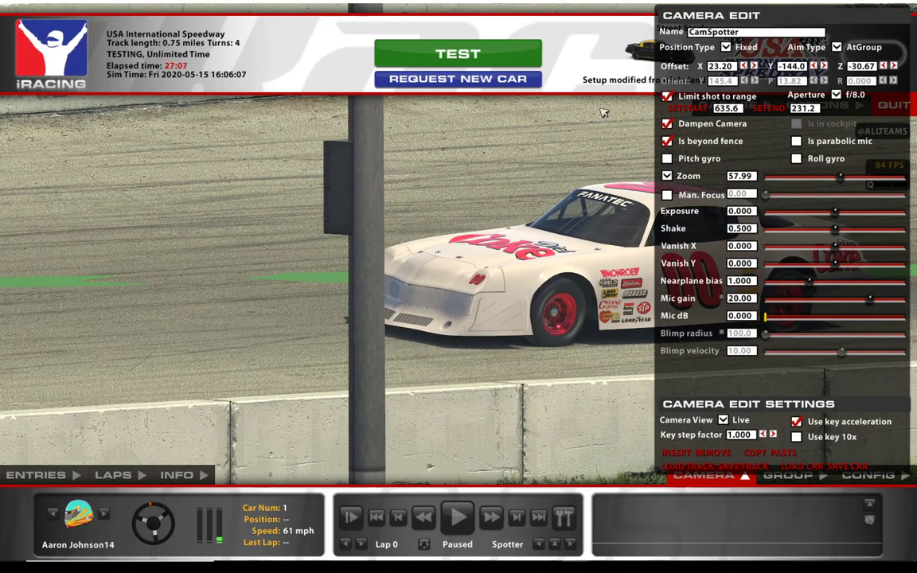
Step: Examine the car's finish with the interface hidden, then restore it and move the spotter camera along the car's side
key(space)
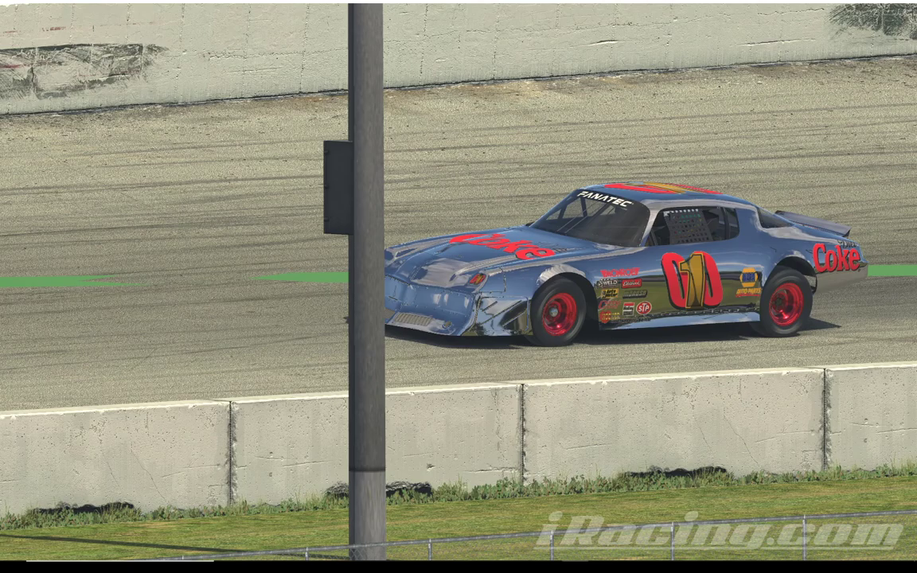
key(space)
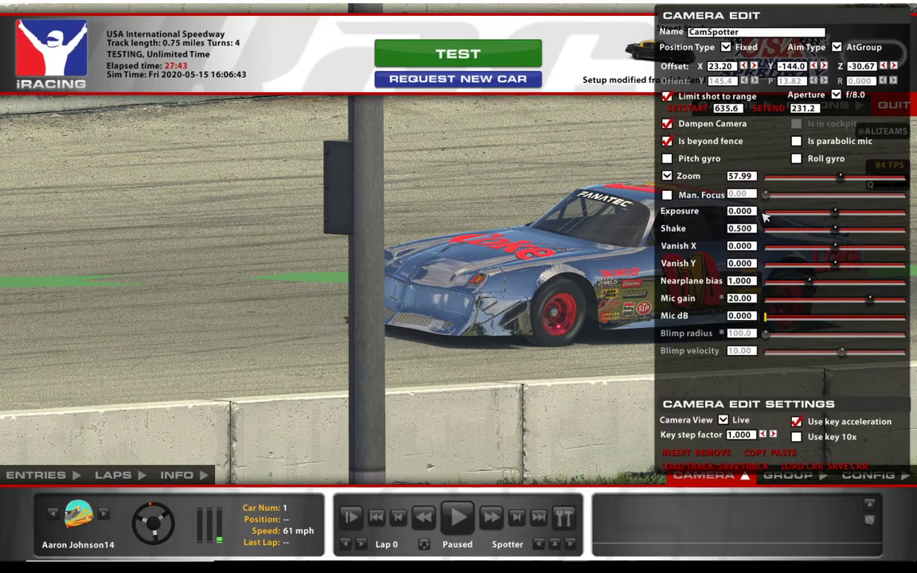
click(825, 66)
click(825, 66)
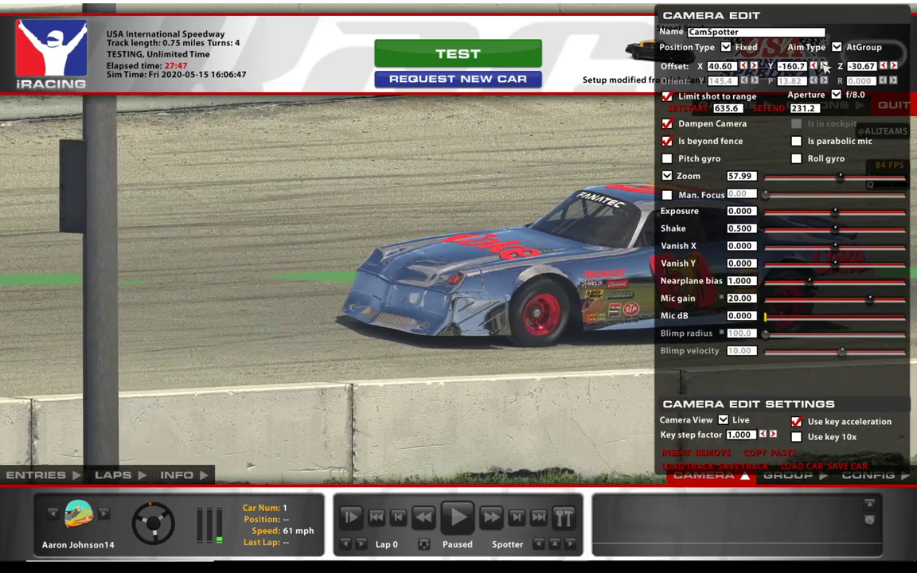
click(825, 66)
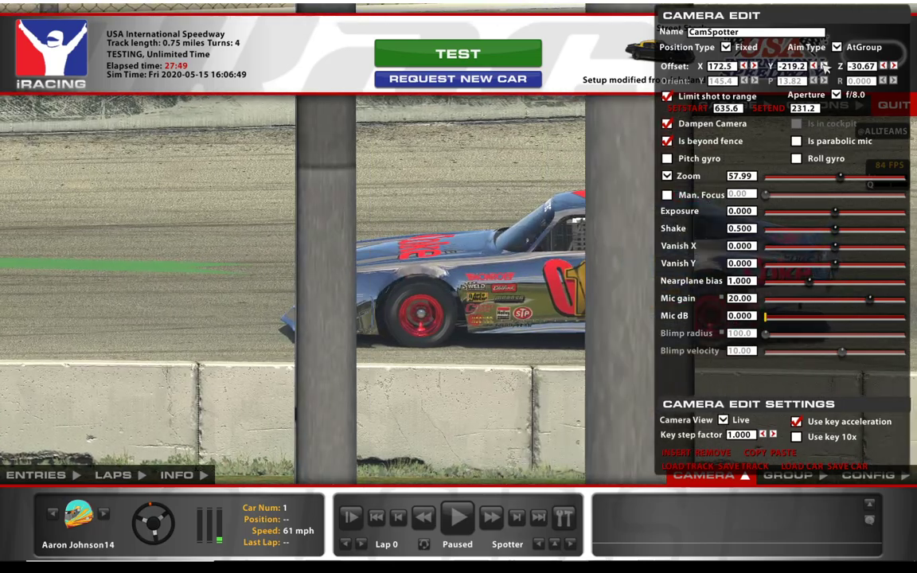
click(825, 66)
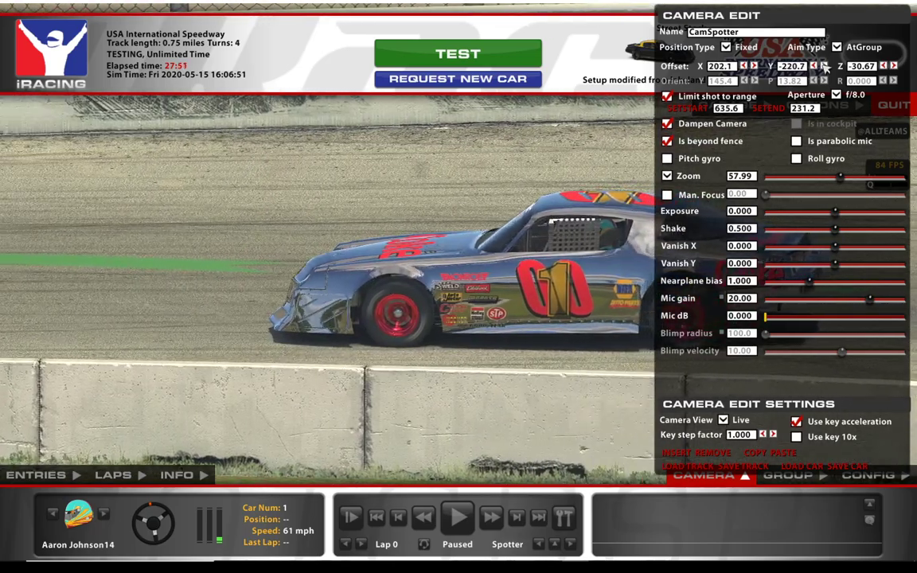
click(825, 66)
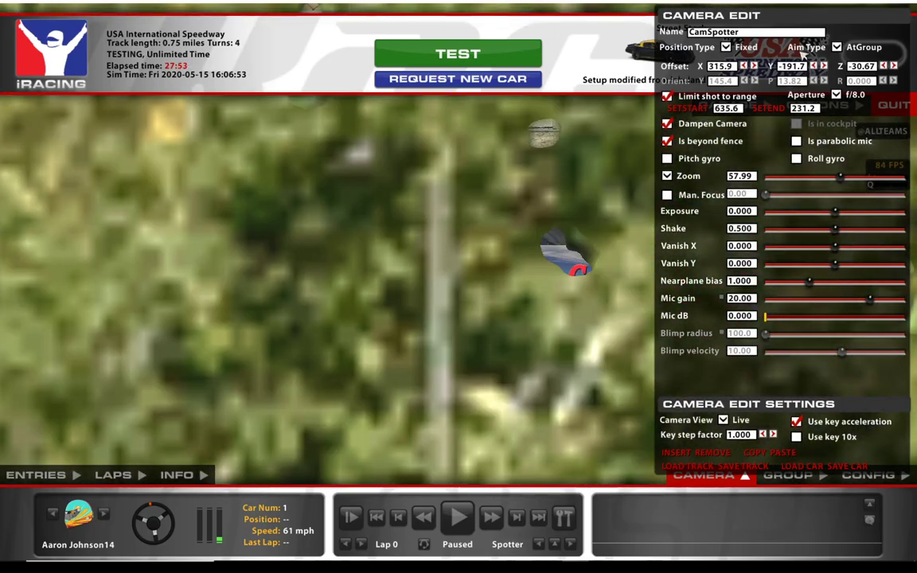
click(820, 66)
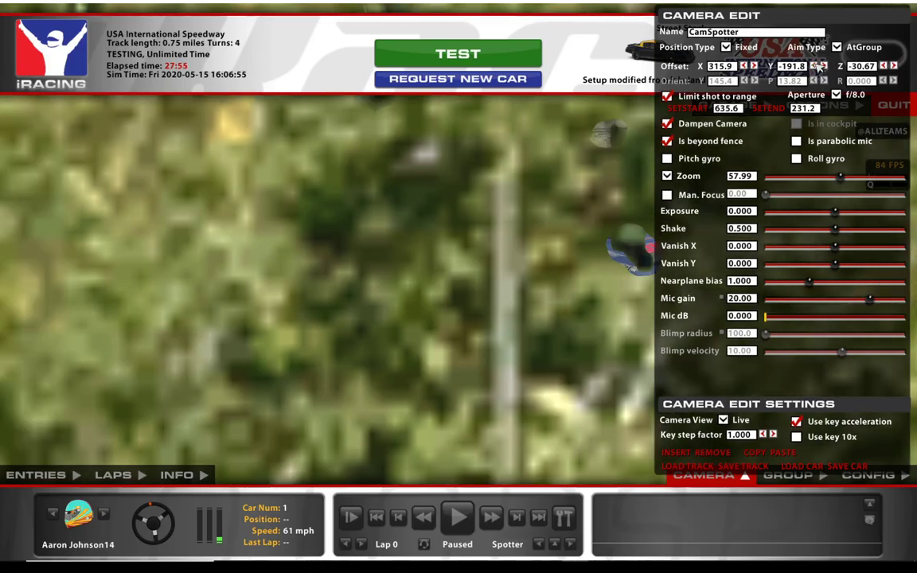
key(a)
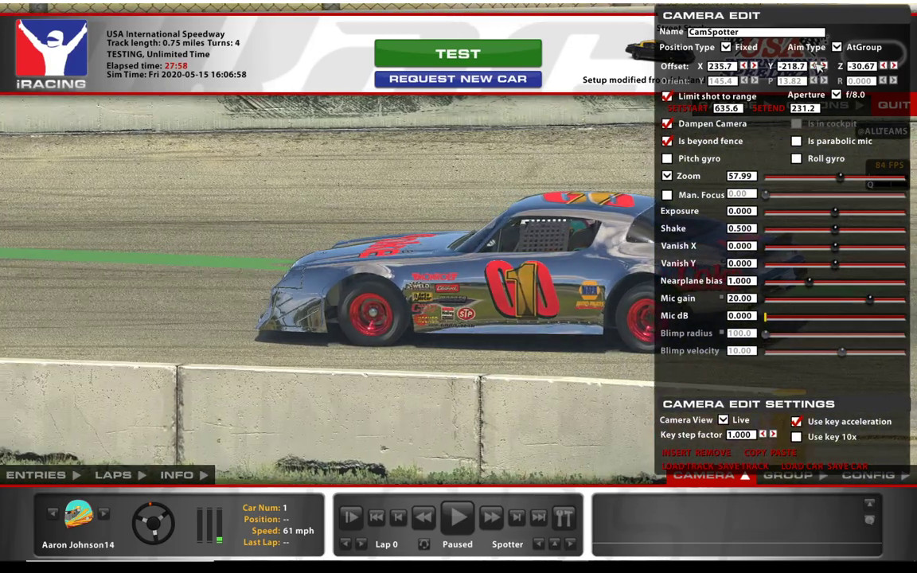
Step: Switch the paused replay to the Chase camera, raise its Z offset to 6.005, and inspect the car's roof and hood from above
click(507, 545)
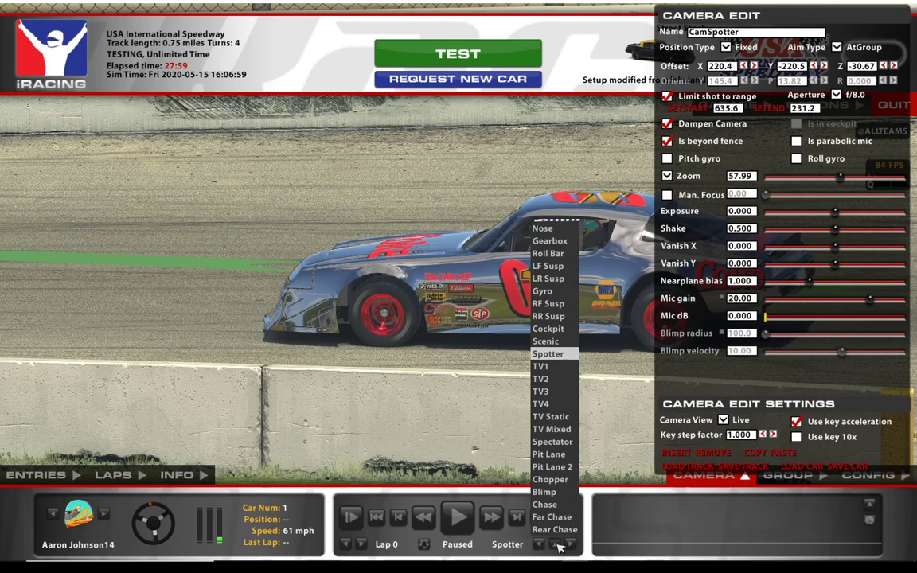
click(545, 505)
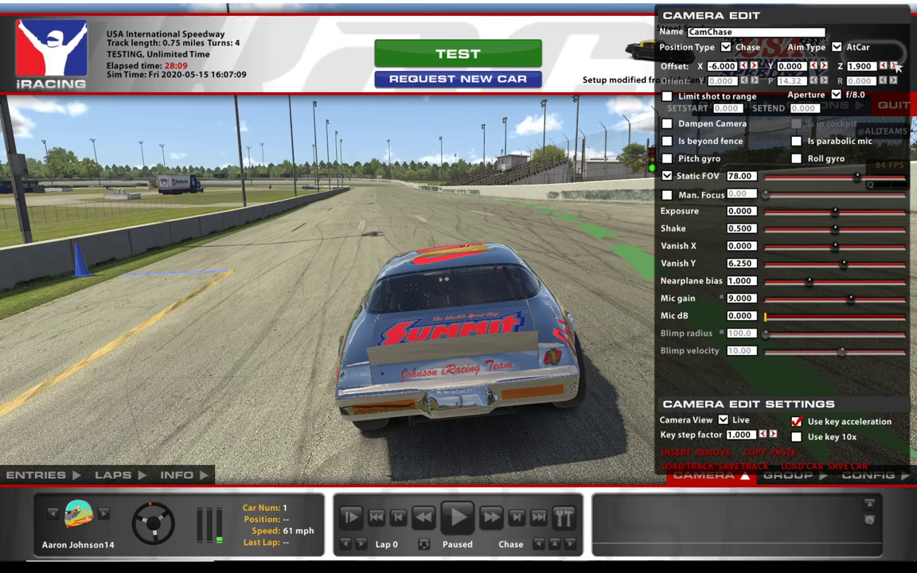
drag(894, 66, 894, 66)
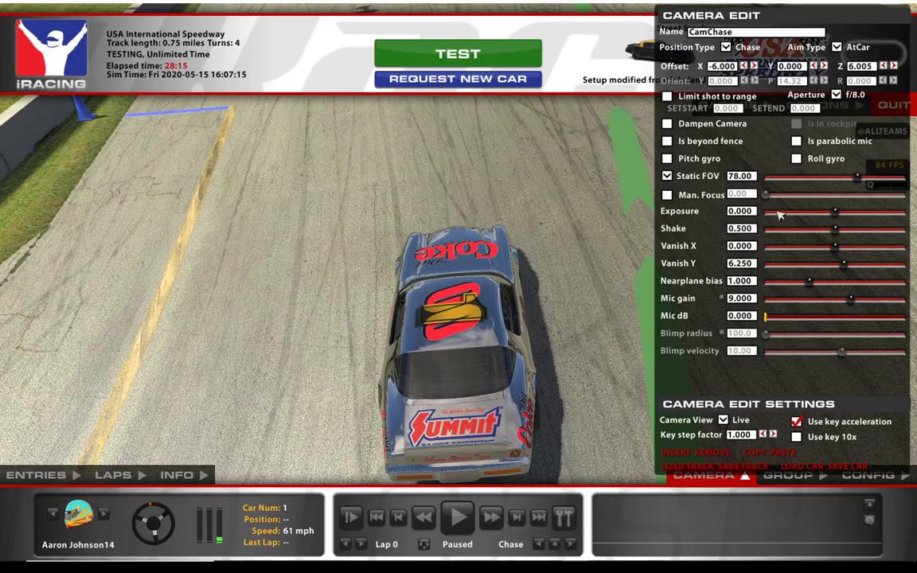
drag(825, 66, 825, 66)
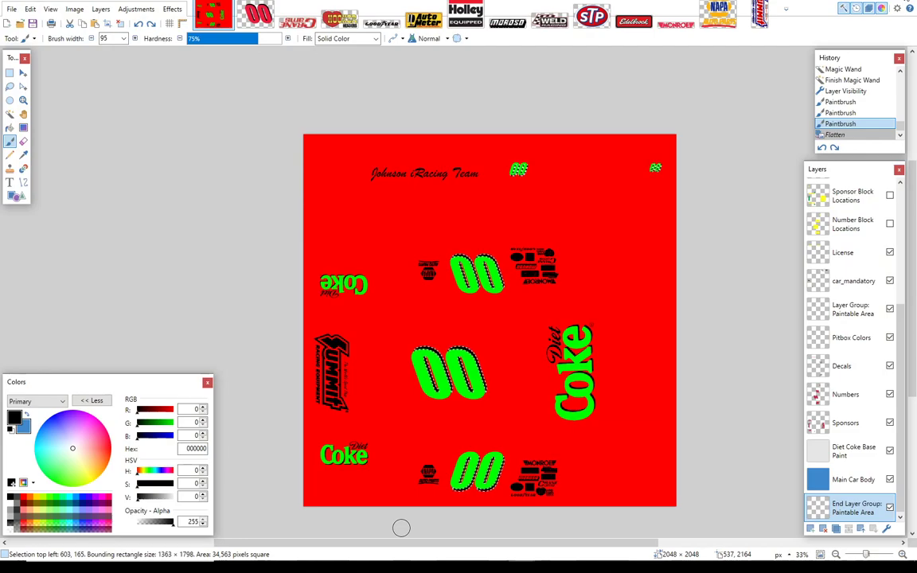
Step: Switch to Trading Paints in Chrome and upload the Street Stock file from the Diet Coke Car folder as the new custom number paint
click(495, 552)
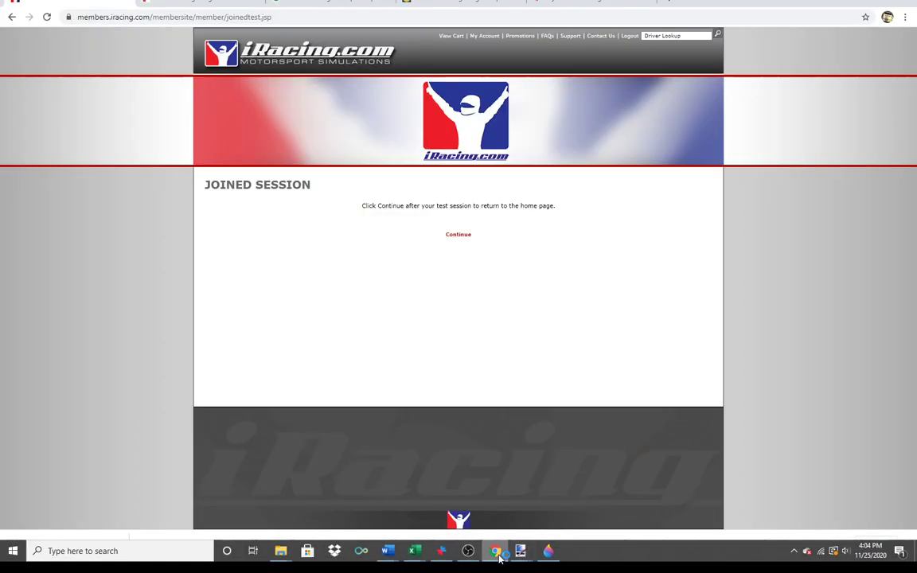
click(598, 4)
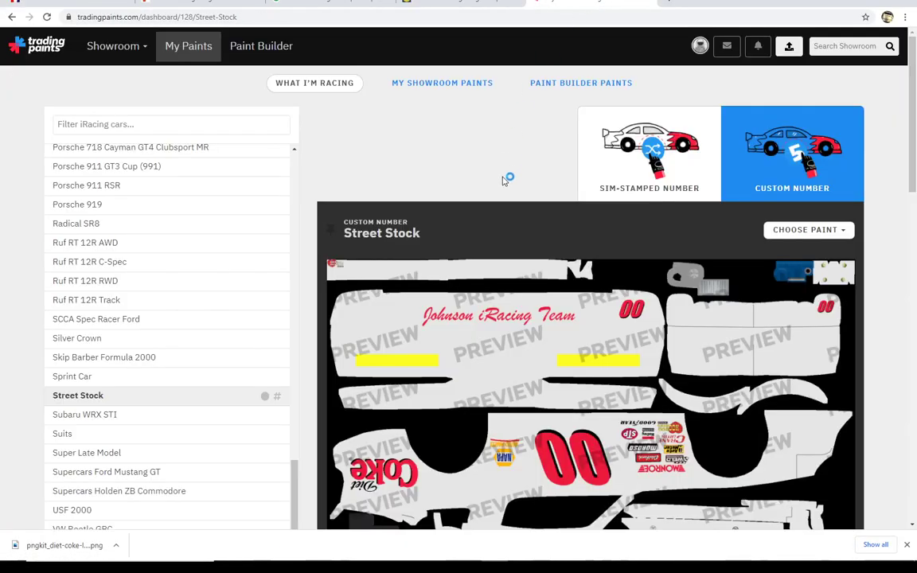
click(806, 231)
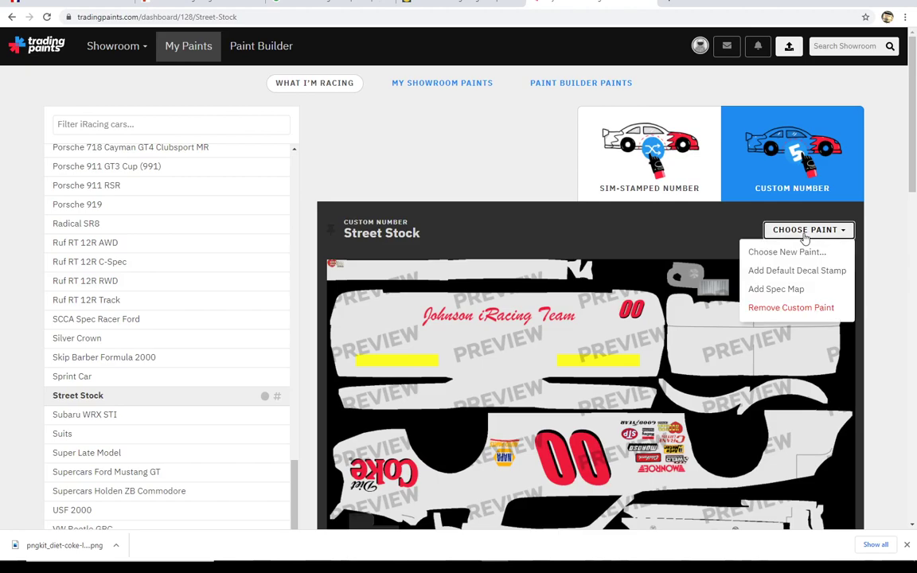
click(763, 254)
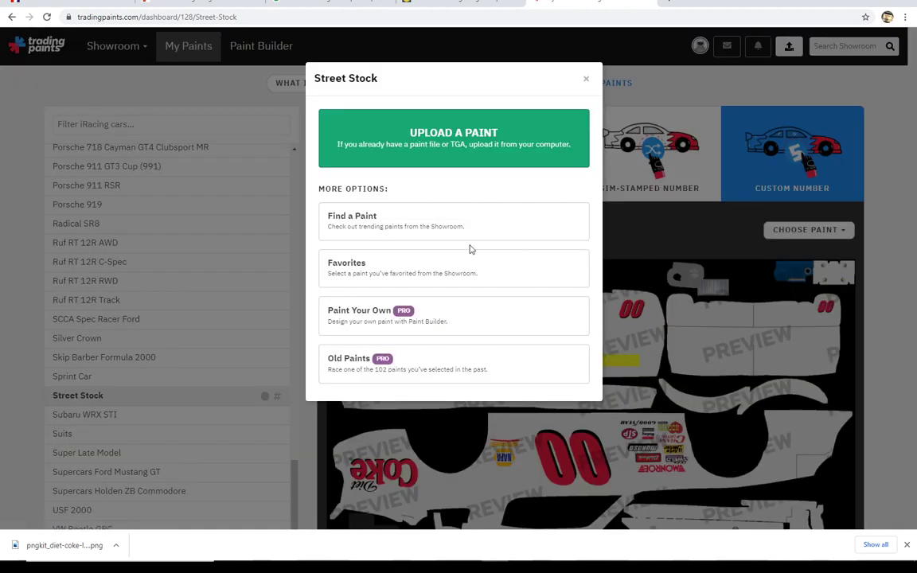
click(462, 154)
click(470, 301)
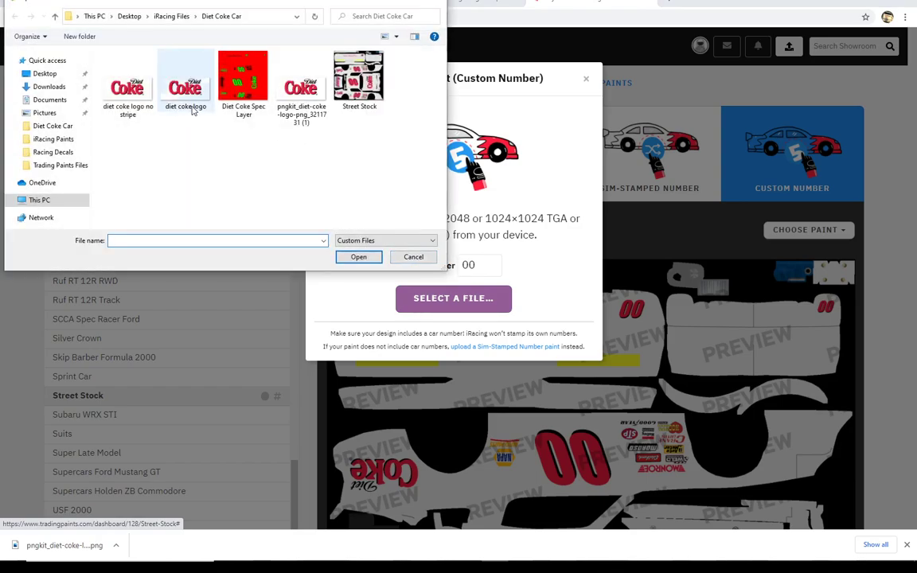
click(360, 80)
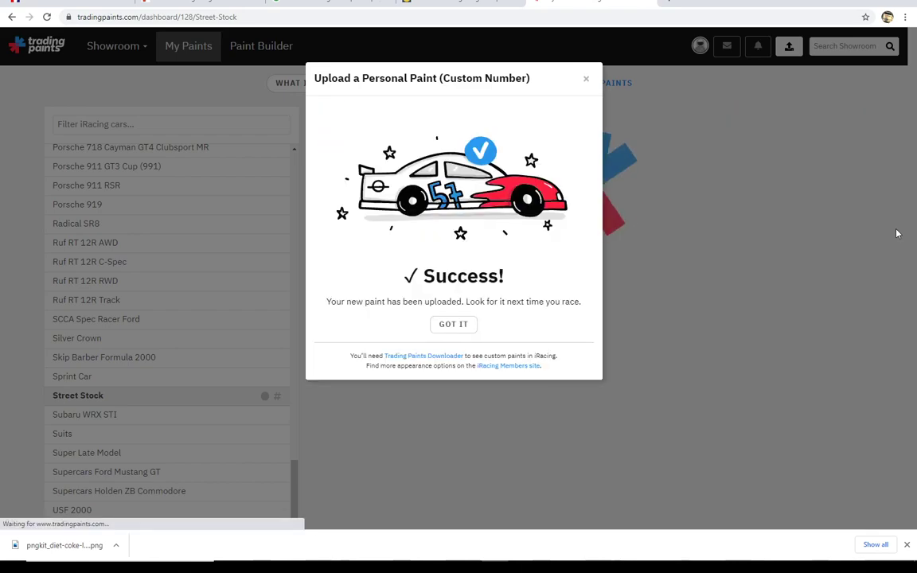
click(471, 324)
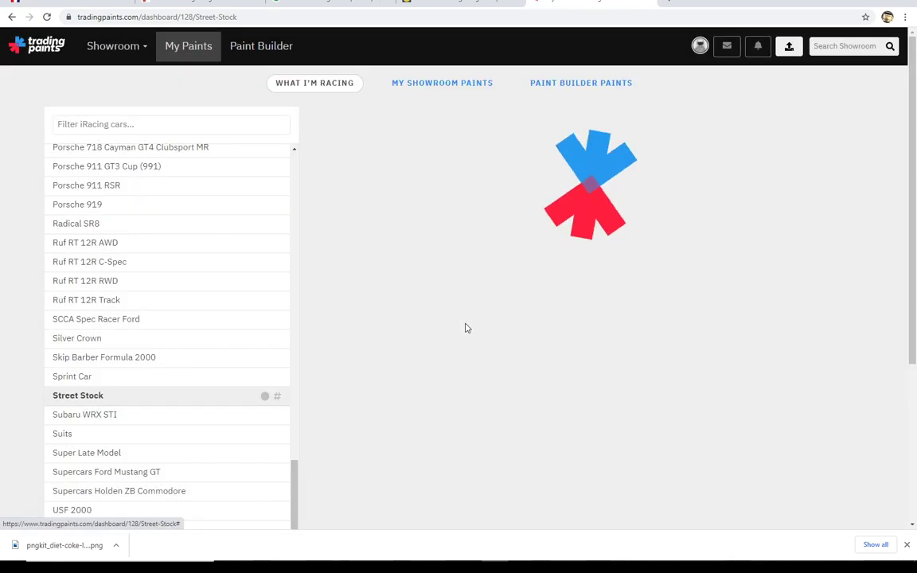
Step: Add a spec map to the Street Stock custom paint by uploading the car_spec MIP file from Documents > iRacing > paint > streetstock
mouse_move(914, 171)
mouse_down()
mouse_move(915, 273)
mouse_move(913, 180)
mouse_up()
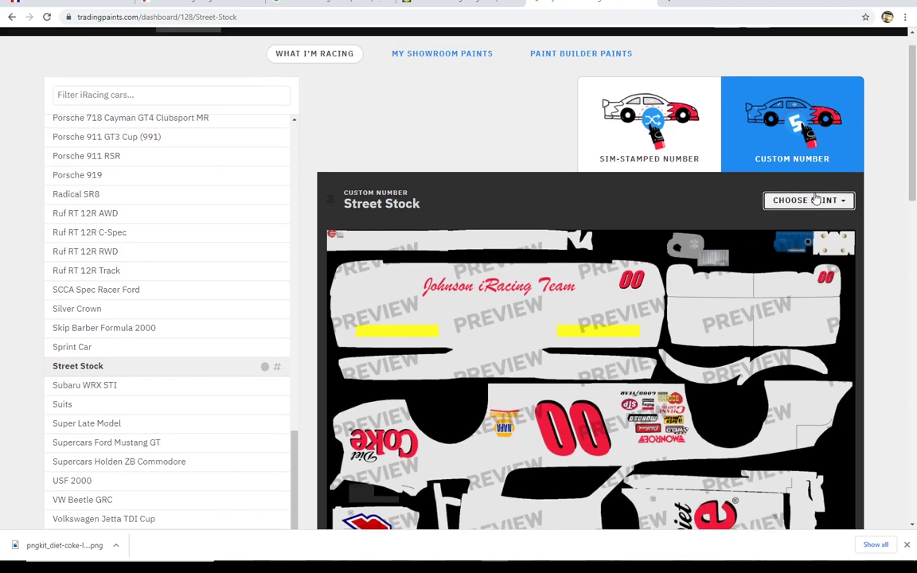
click(817, 199)
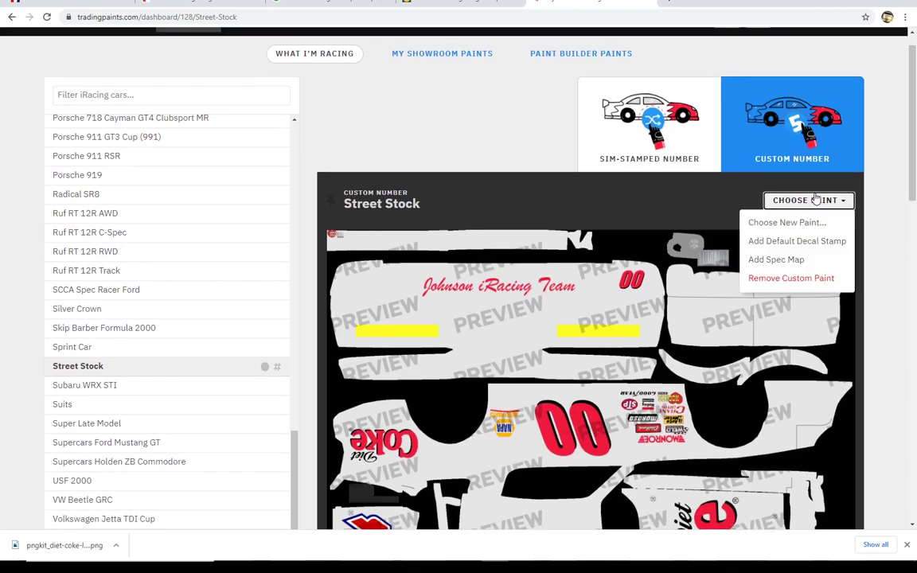
click(777, 260)
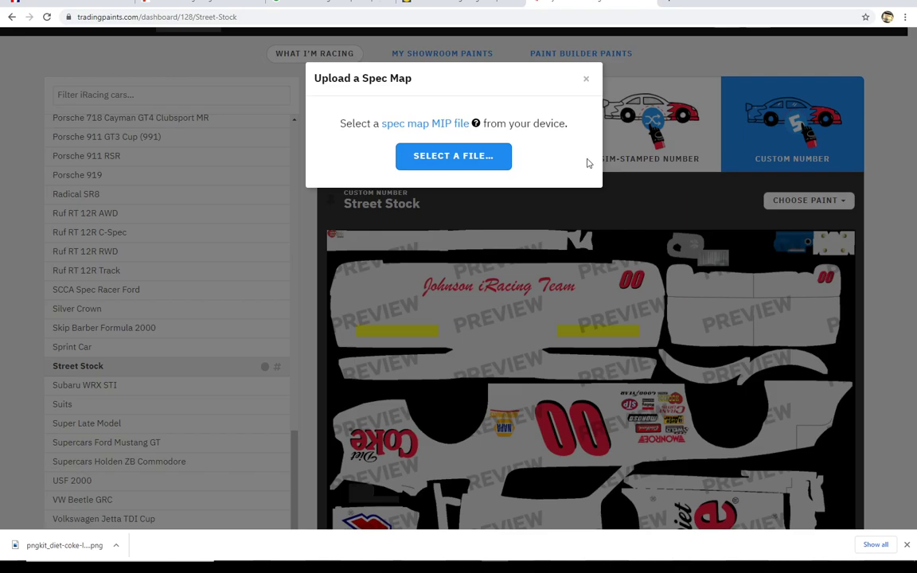
click(459, 166)
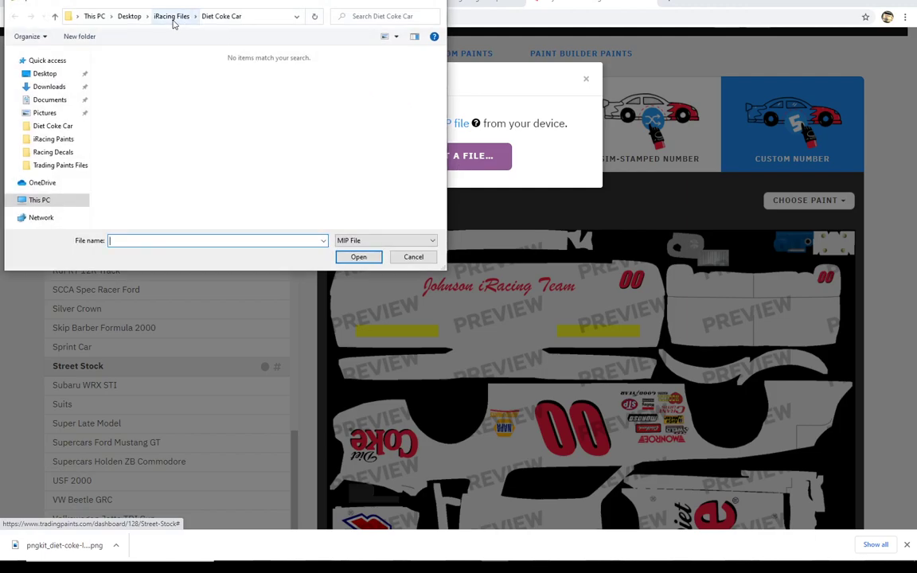
click(48, 101)
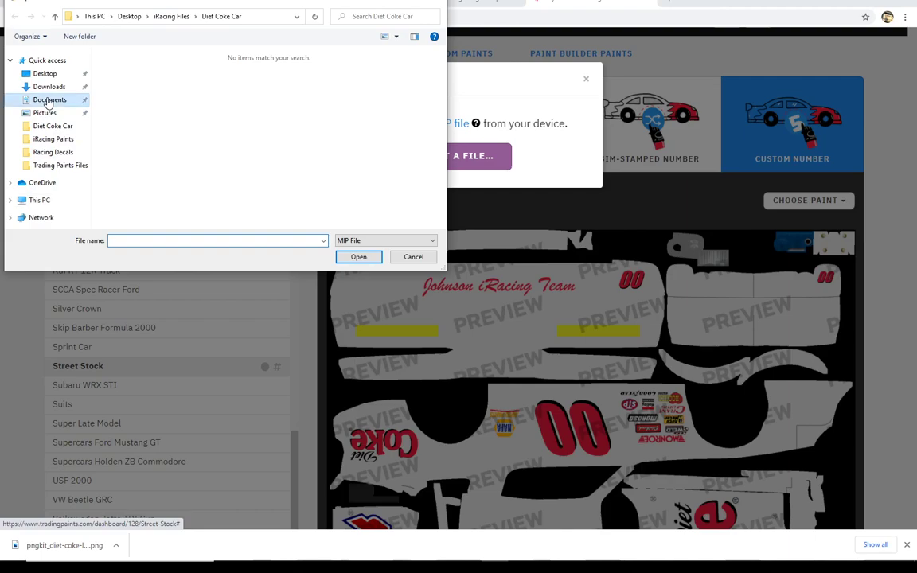
click(124, 149)
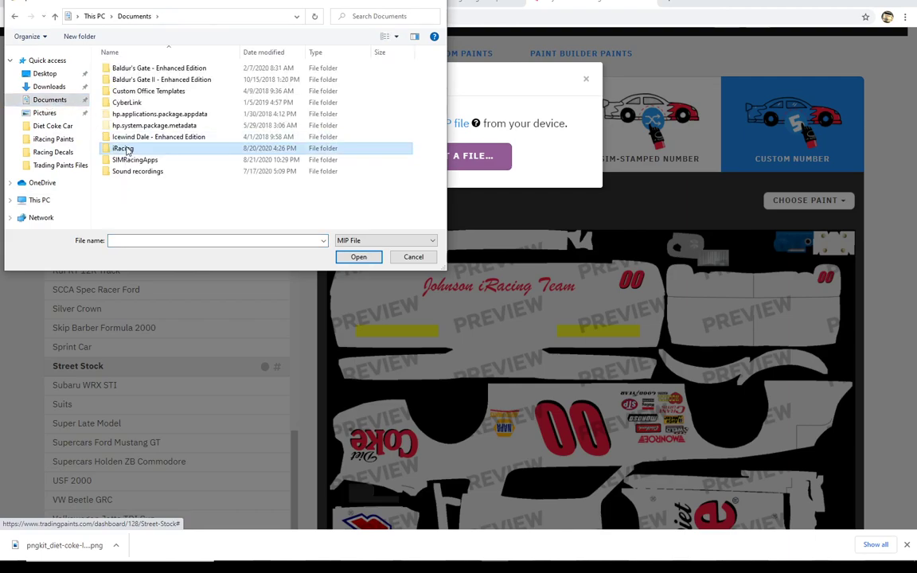
double_click(186, 149)
double_click(121, 125)
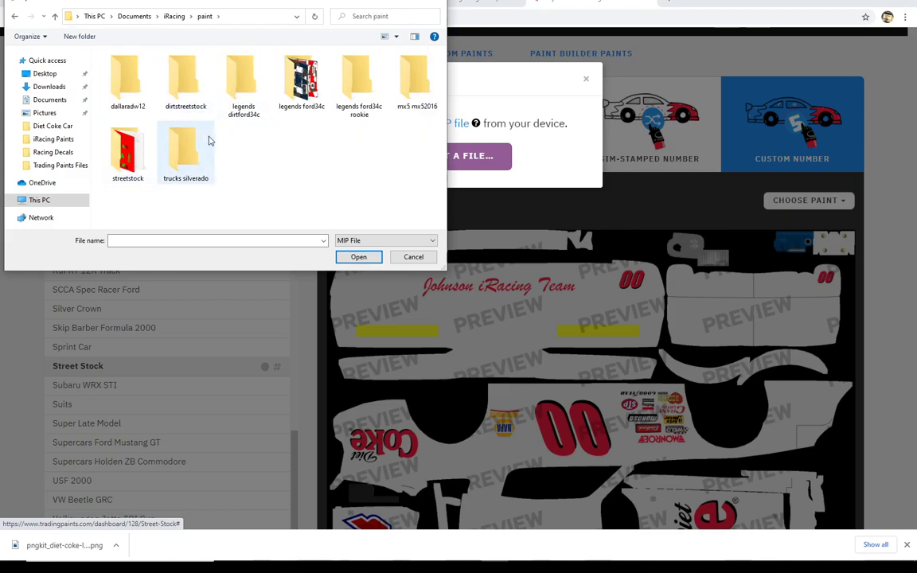
double_click(112, 148)
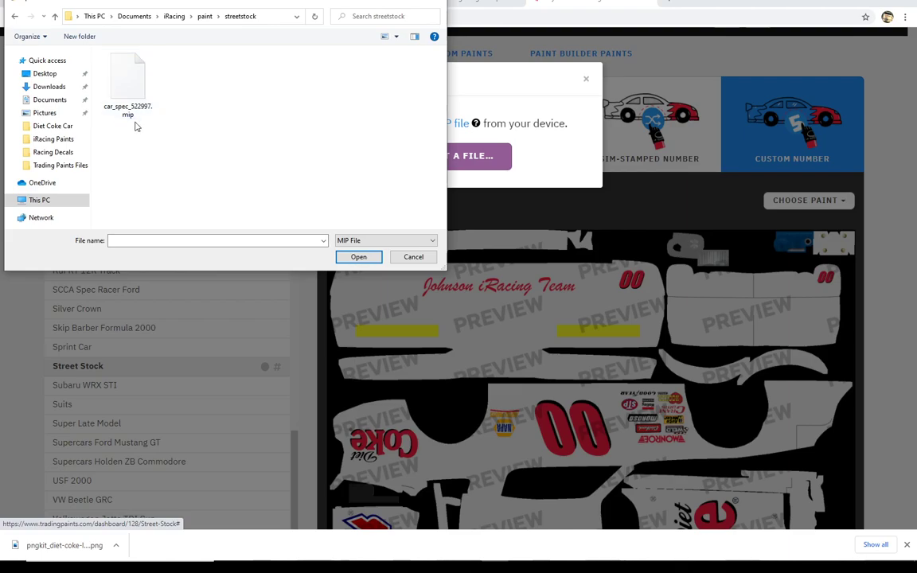
click(123, 93)
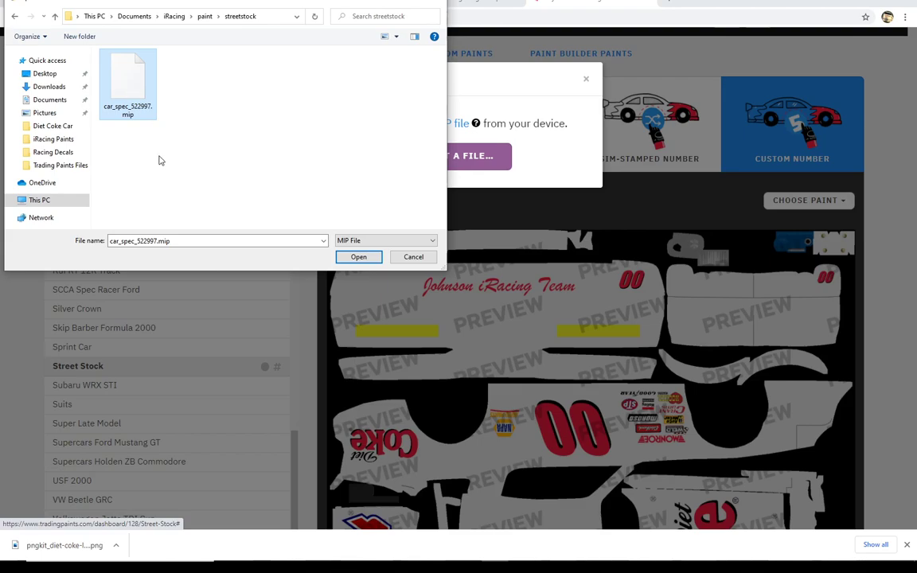
click(356, 257)
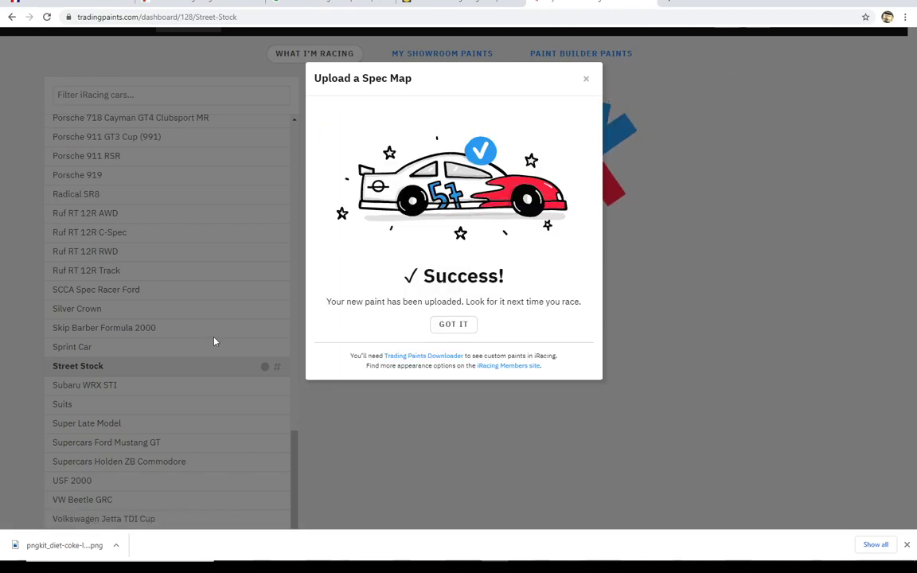
click(442, 325)
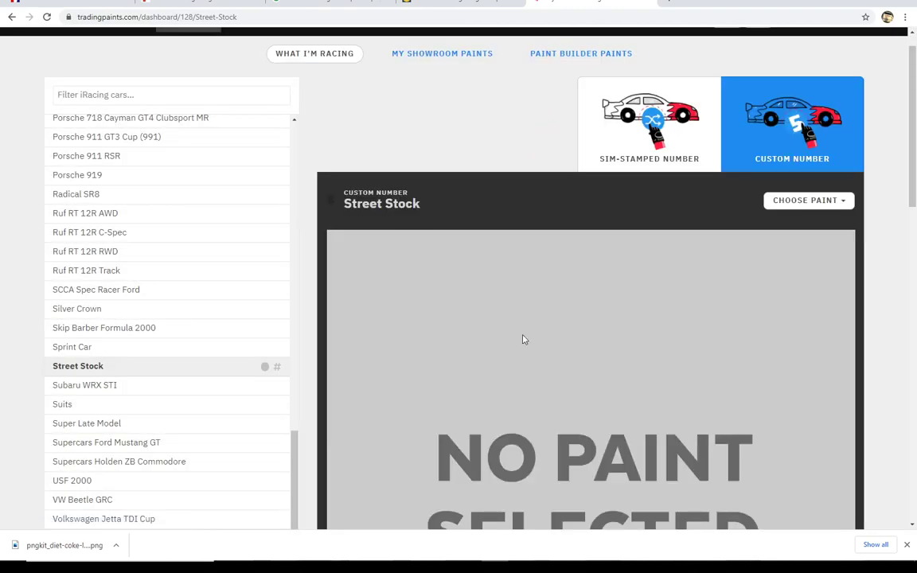
Step: Return to the iRacing member site's home page and launch a Street Stock test session at USA International Speedway
mouse_move(537, 563)
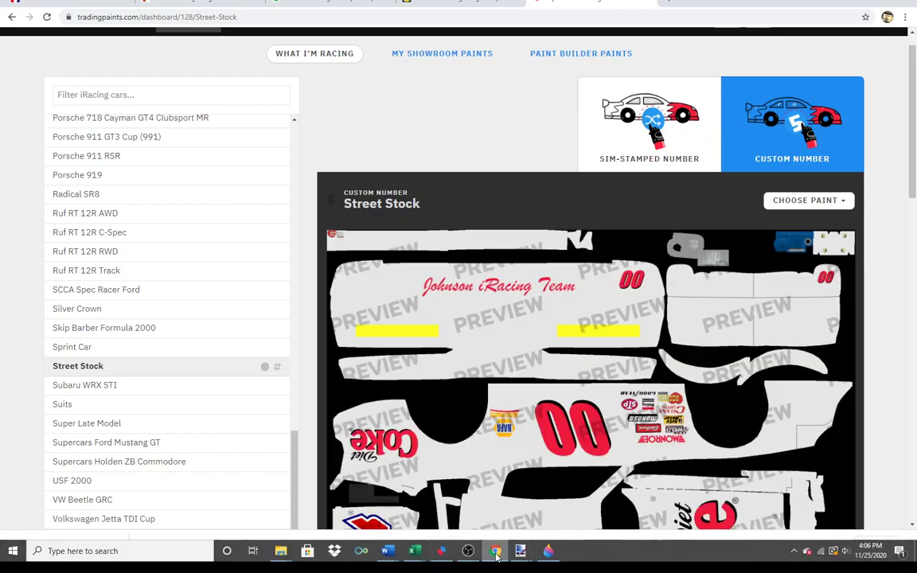
mouse_move(497, 555)
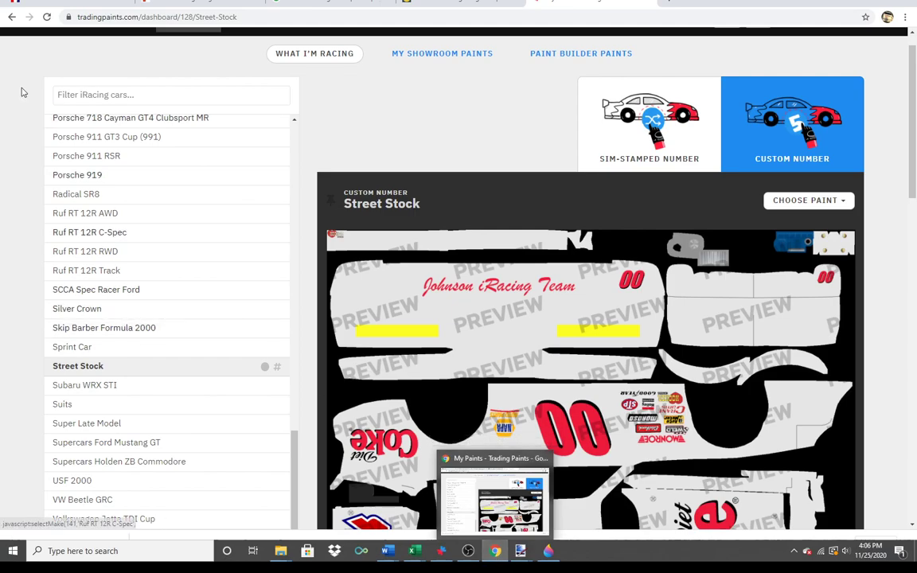
click(496, 556)
click(458, 237)
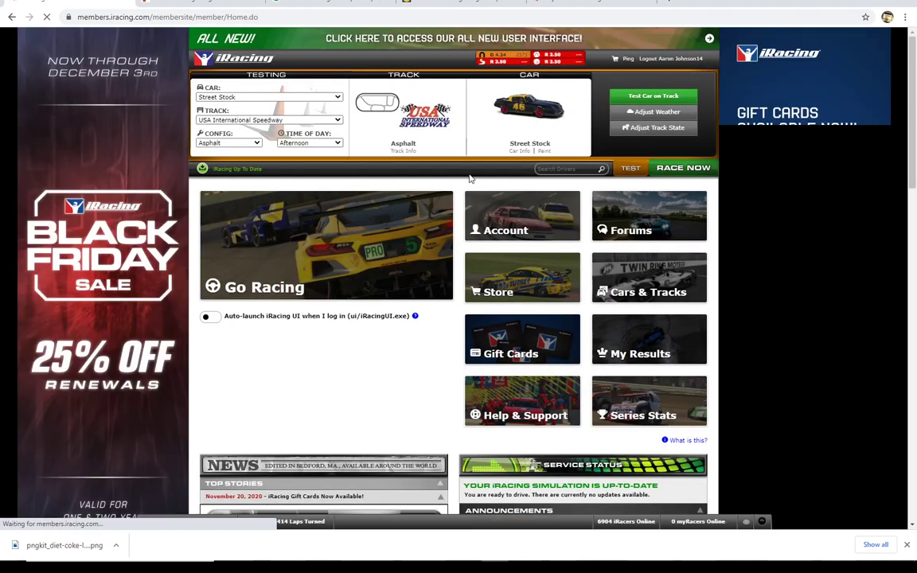
click(655, 96)
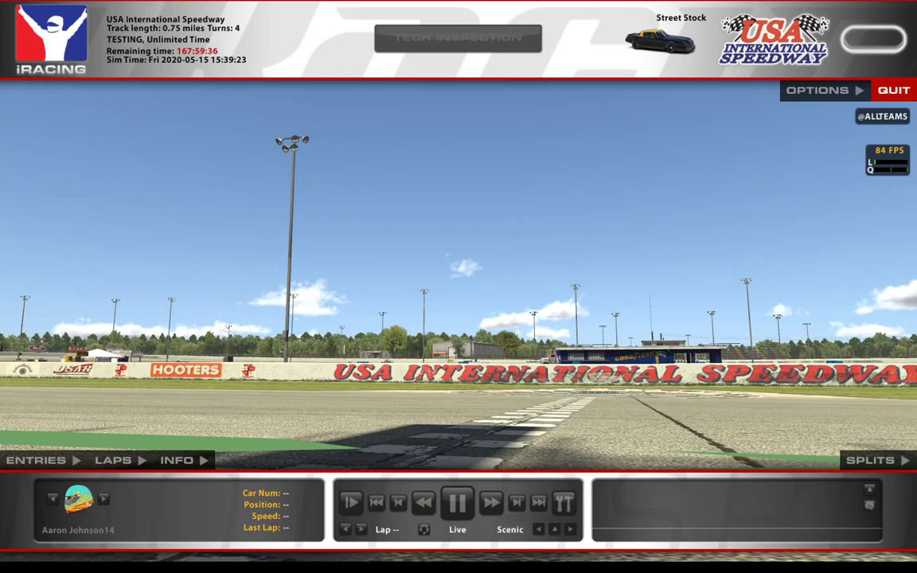
Step: Enter the car for a test run on track, get out, and pause the replay in the Chase view
click(500, 46)
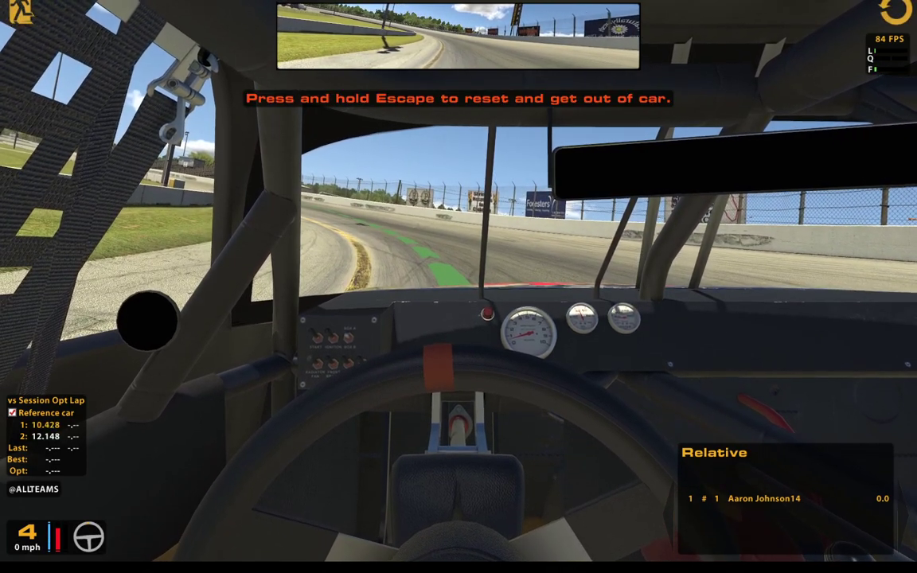
key(Escape)
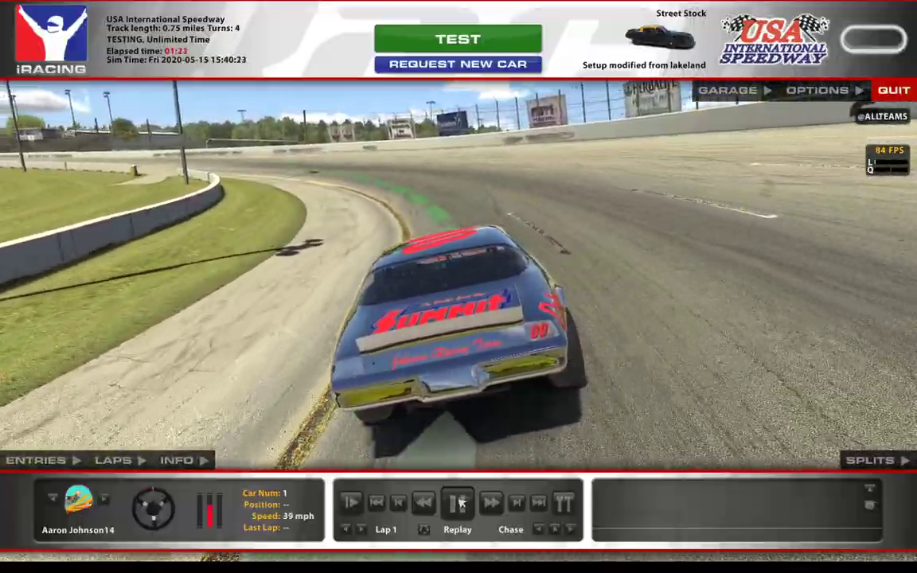
click(459, 501)
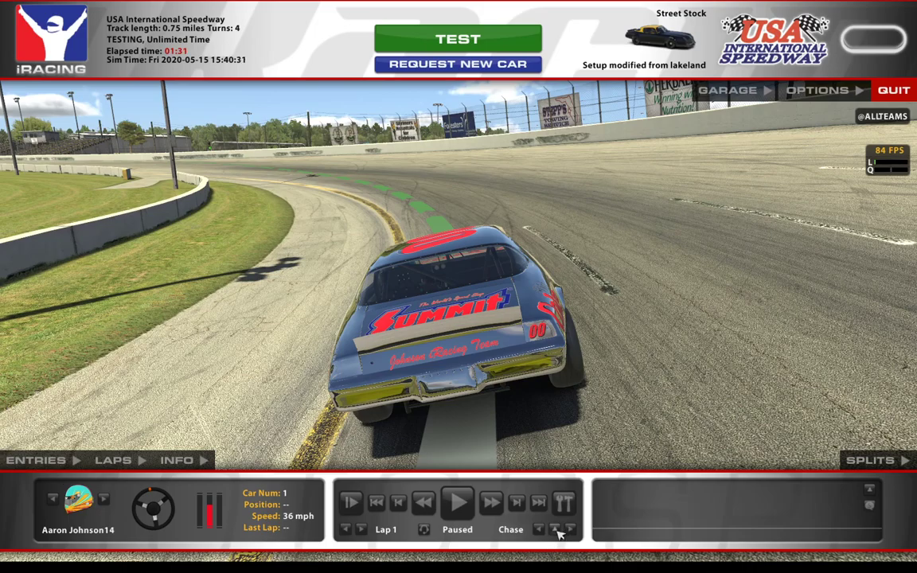
Step: Show the camera editor and swing the Chase camera around the car to inspect the finish on its sides, front and hood
key(ctrl+F12)
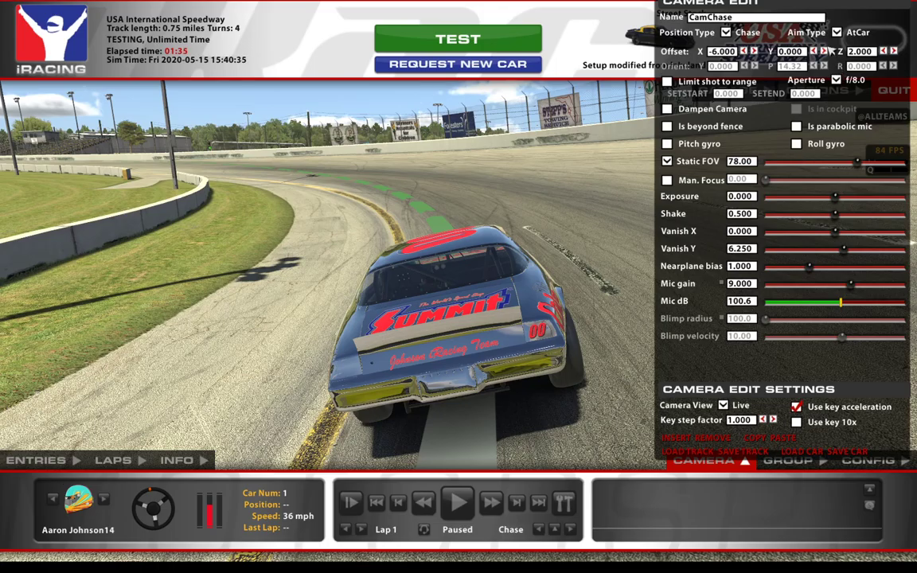
click(825, 50)
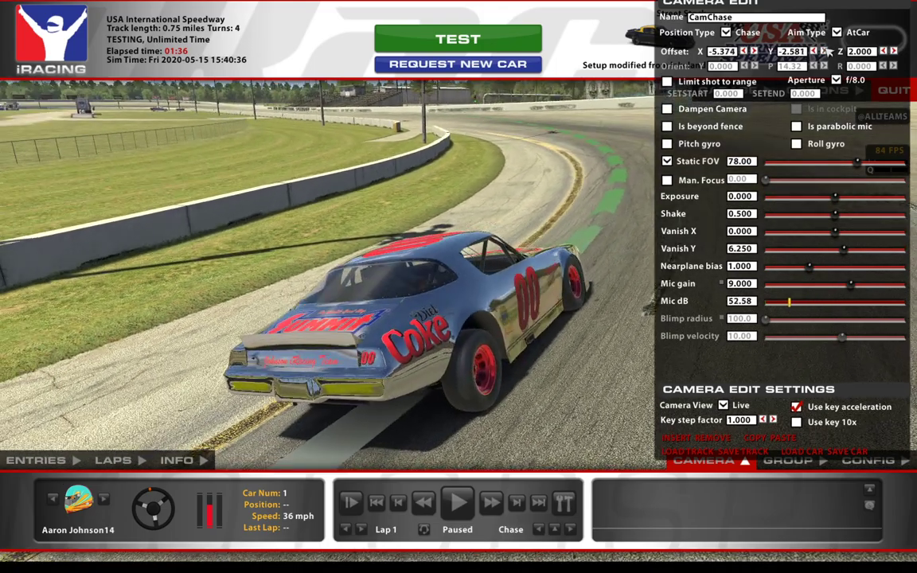
click(826, 51)
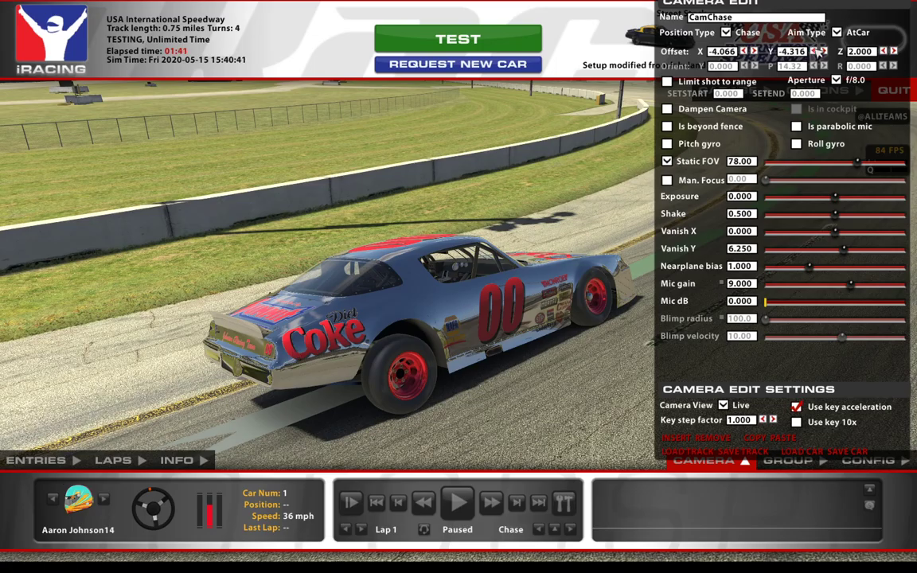
click(825, 51)
click(826, 51)
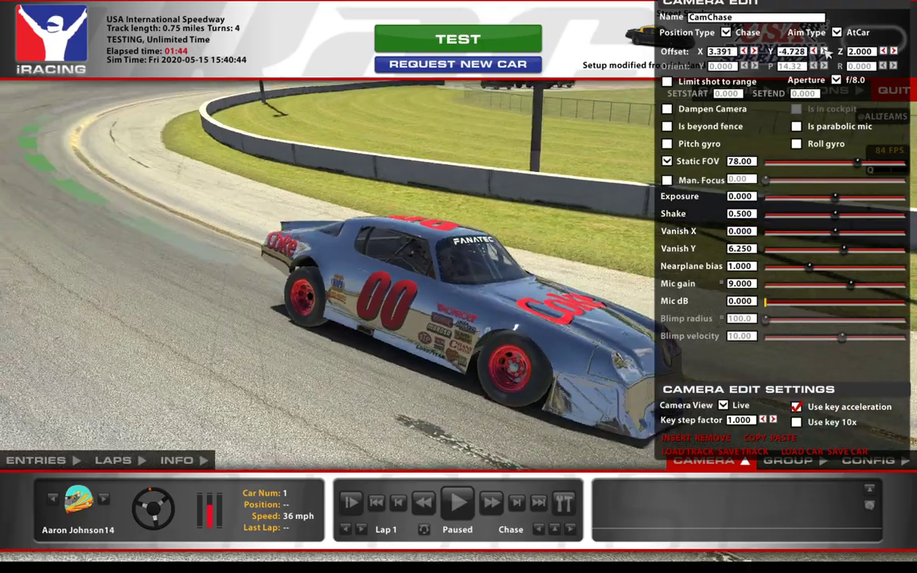
click(826, 51)
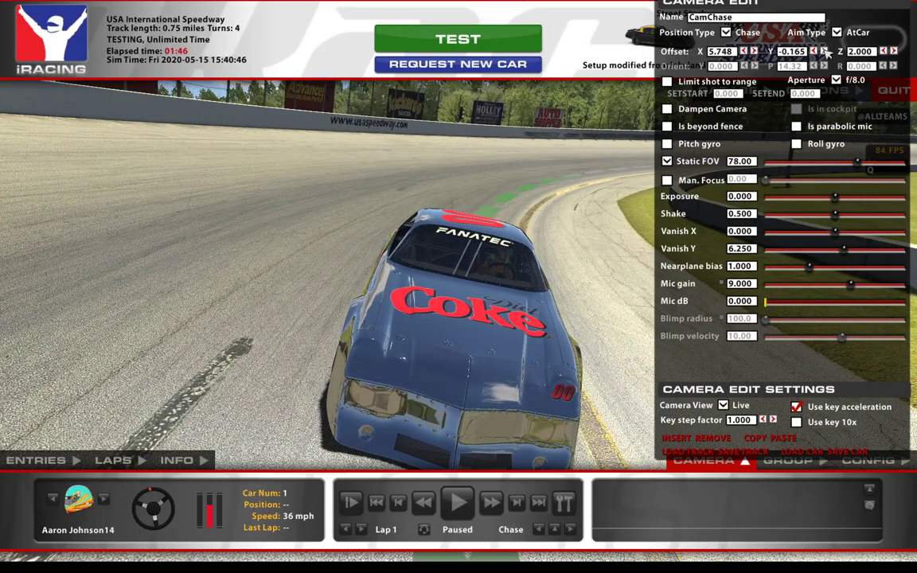
click(826, 51)
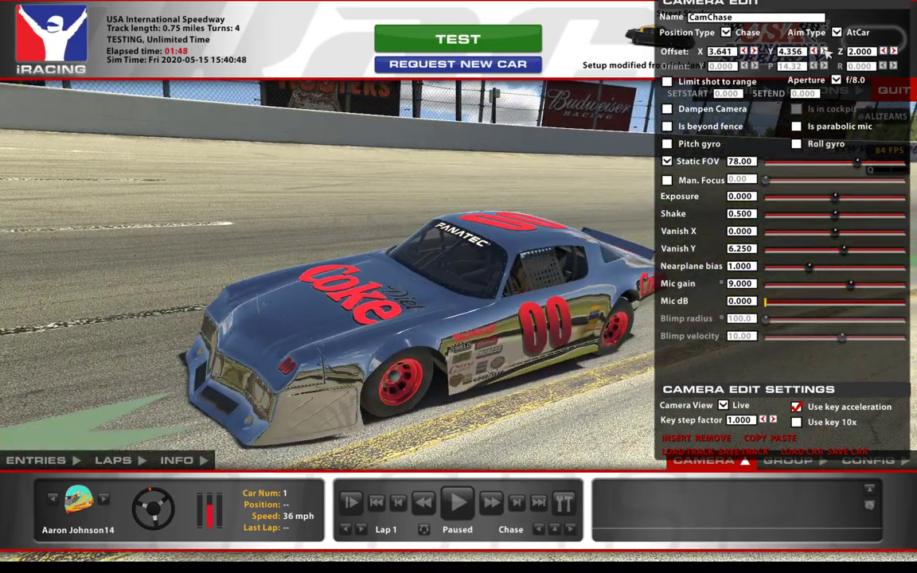
Step: Move the Chase camera alongside the car and narrow the static FOV to 11.12 to inspect the chrome reflections around the door number
click(826, 51)
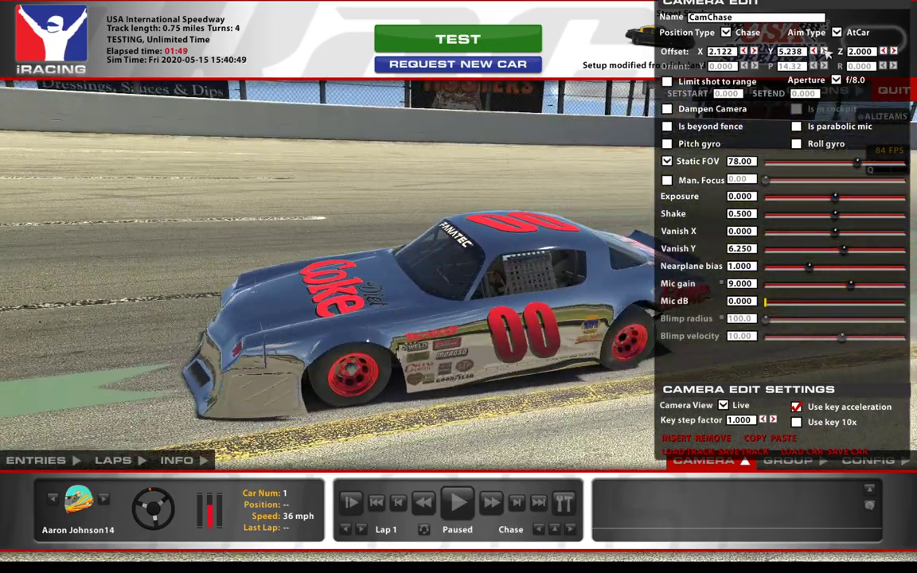
click(826, 51)
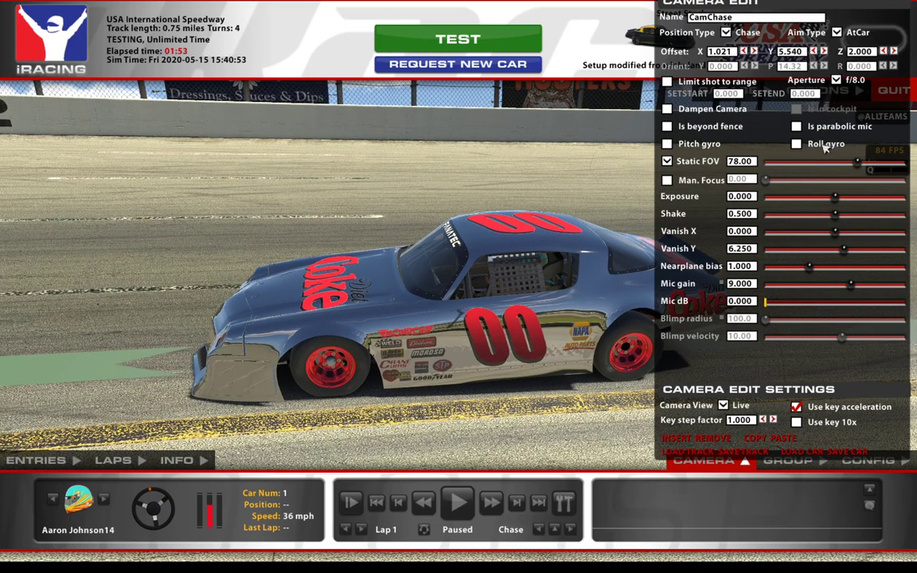
click(865, 163)
drag(866, 165, 802, 180)
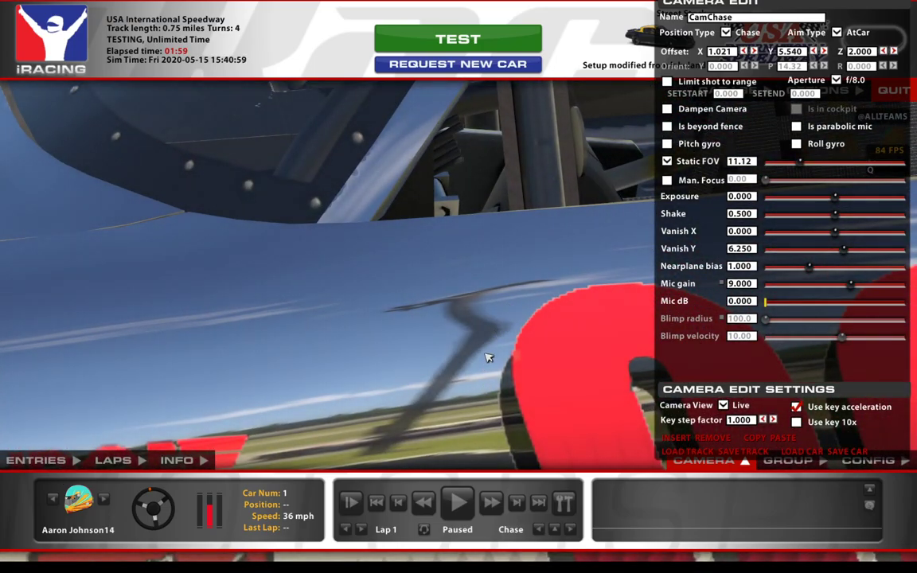
click(825, 52)
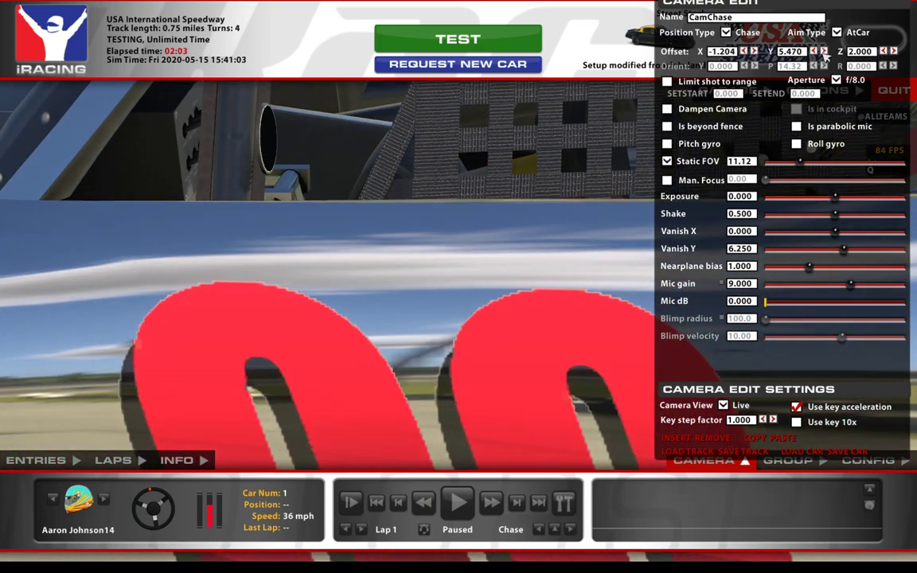
Step: Raise the Chase camera's Z offset to 23.38 and widen the static FOV to 29.45 to inspect the whole car from above
click(894, 51)
click(894, 51)
click(895, 51)
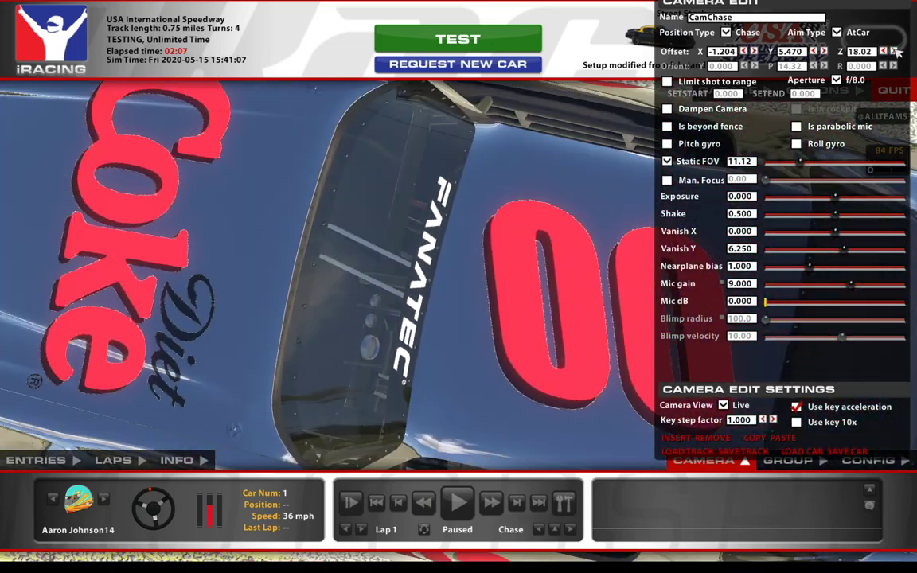
click(895, 51)
drag(799, 165, 829, 164)
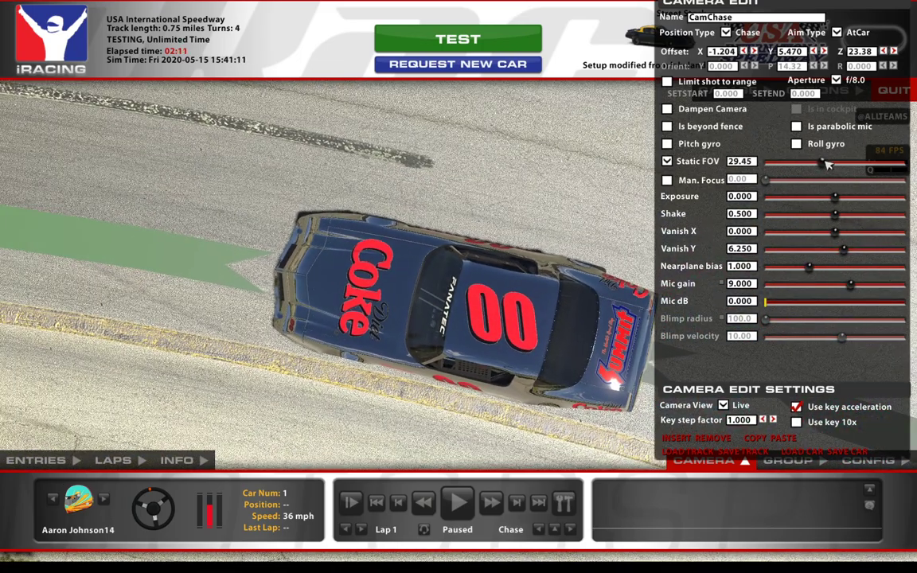